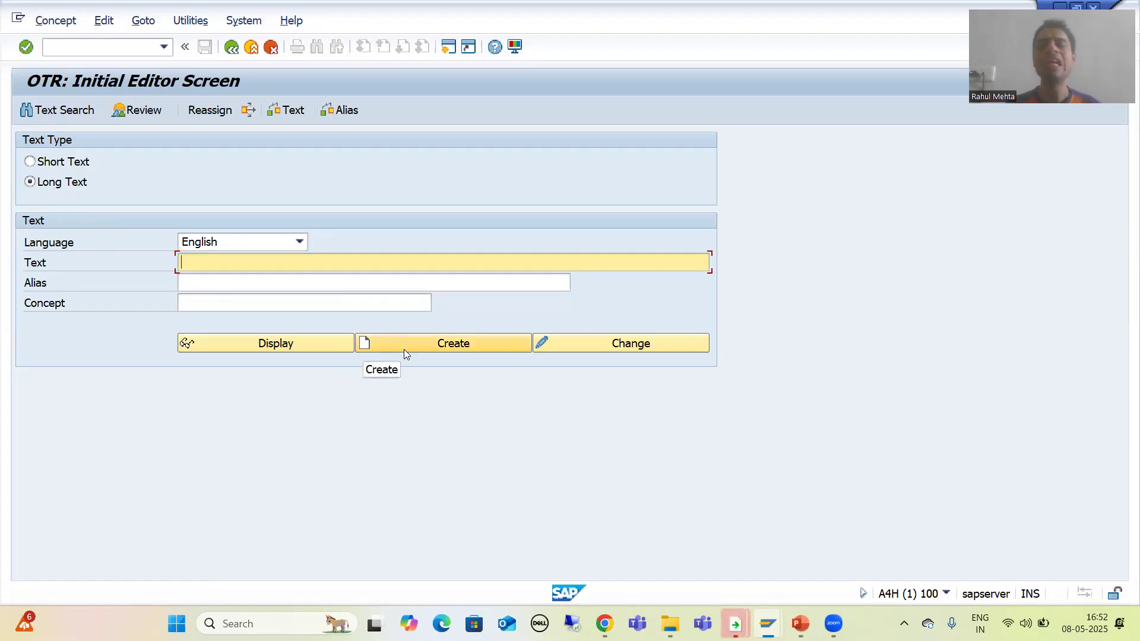
Create a new long-text OTR concept and assign it to package ZOTR_TEXT.
{"action": "left_click", "coordinate": [405, 350]}
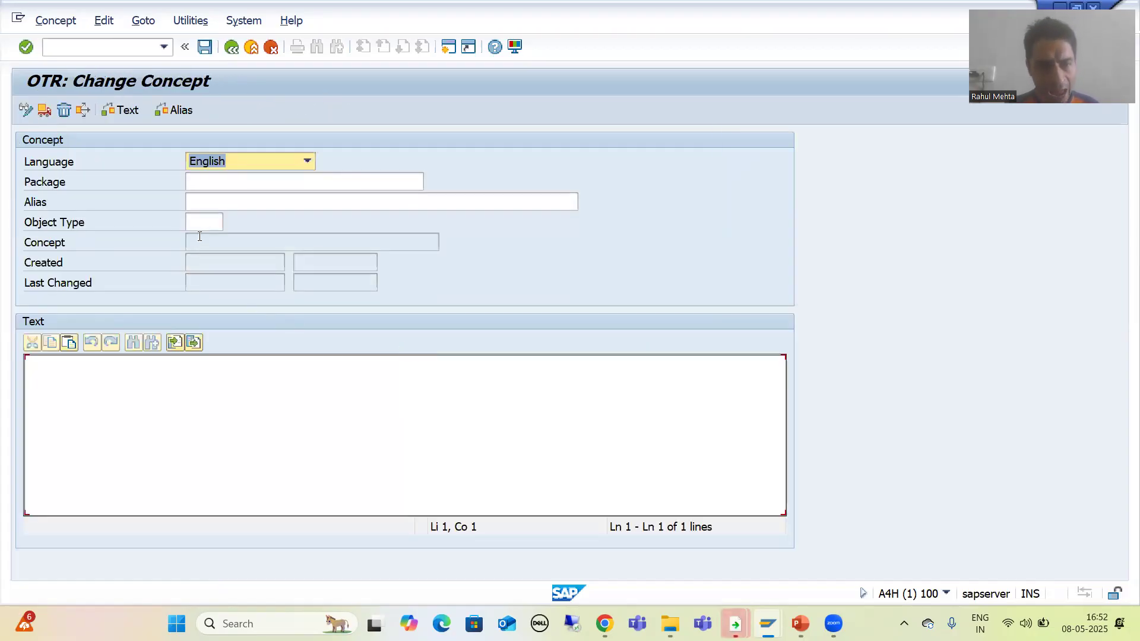
{"action": "left_click", "coordinate": [207, 183]}
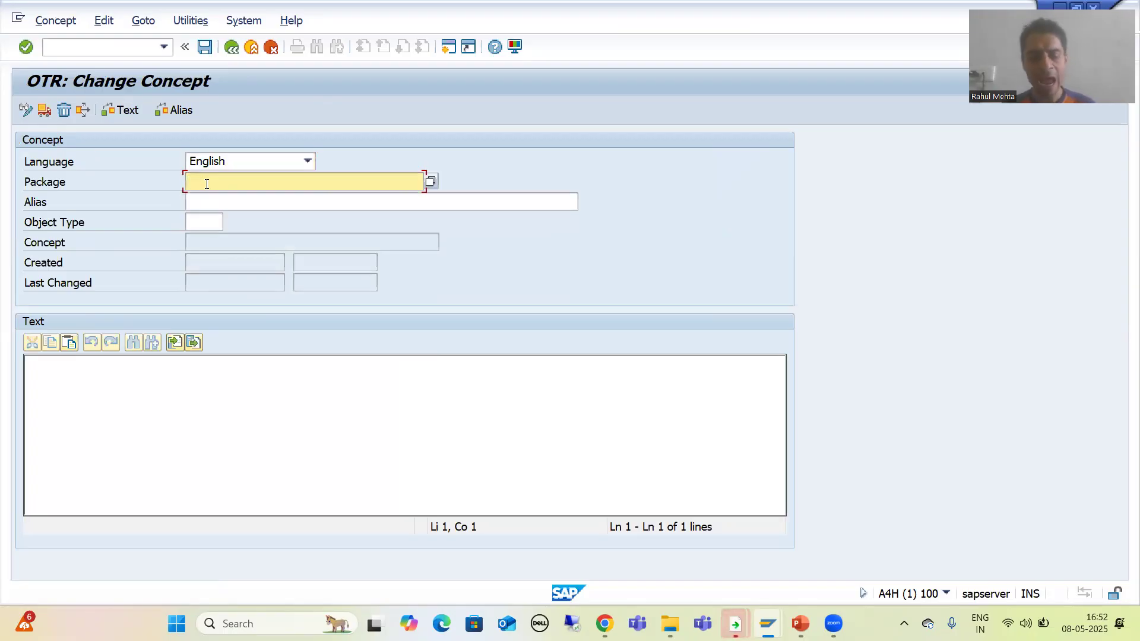
{"action": "left_click", "coordinate": [209, 197]}
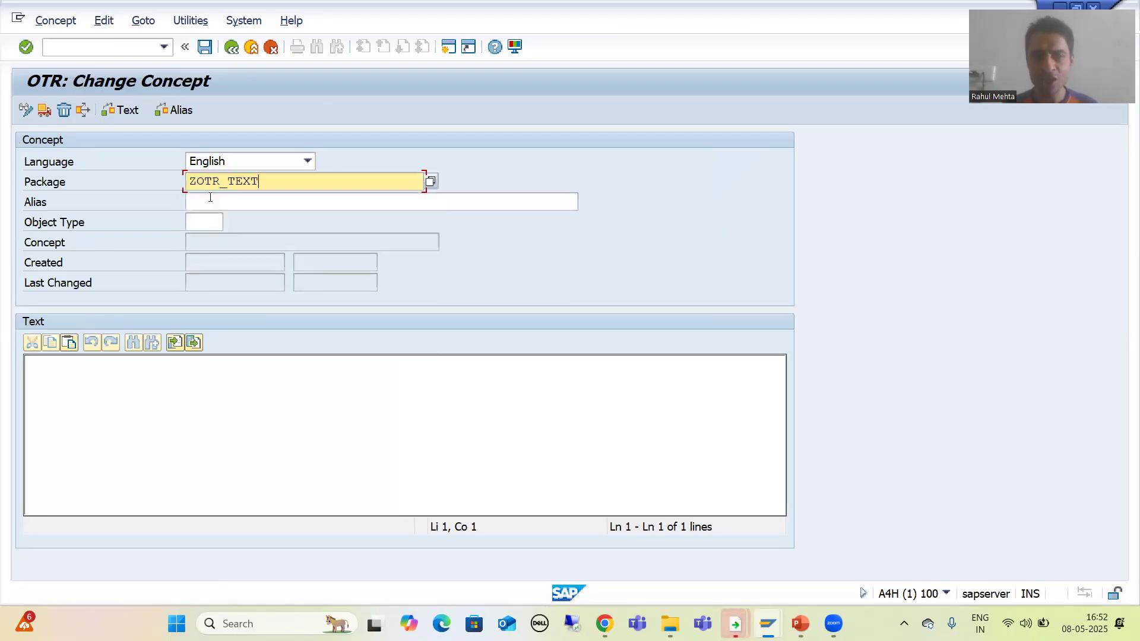
{"action": "left_click", "coordinate": [213, 200]}
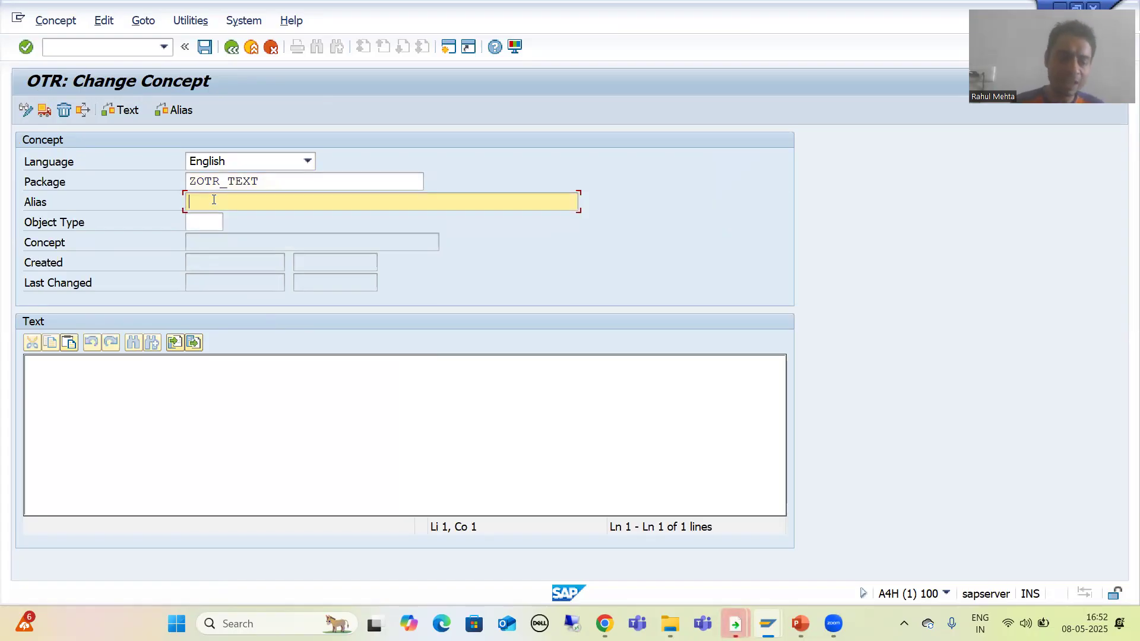
Enter Instructions as the concept's alias.
{"action": "type", "text": "In"}
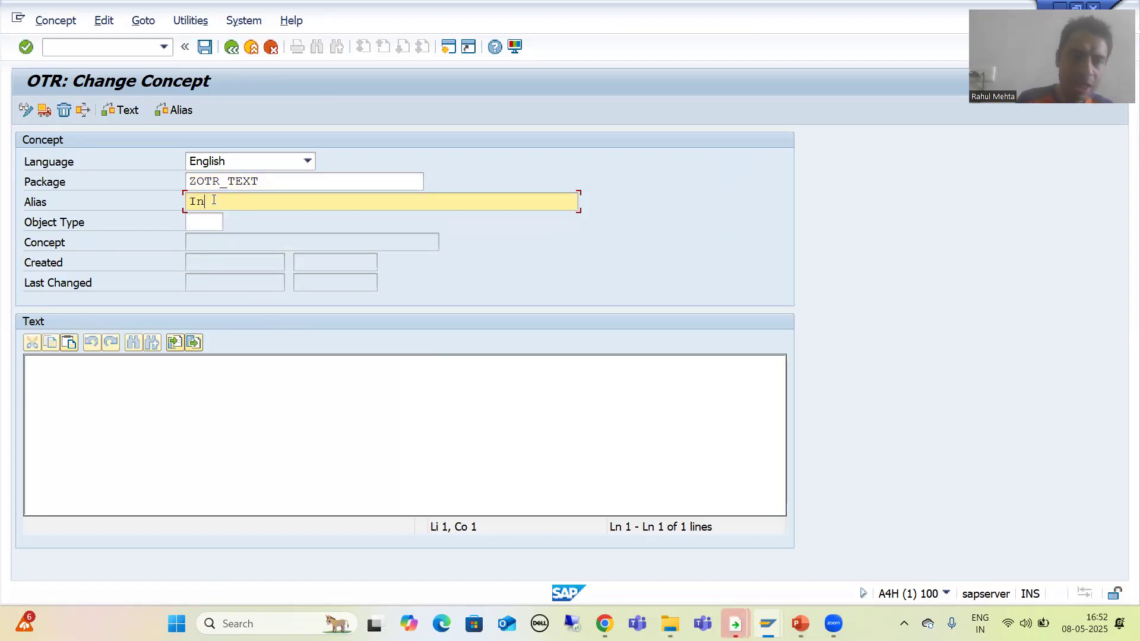
{"action": "type", "text": "struc"}
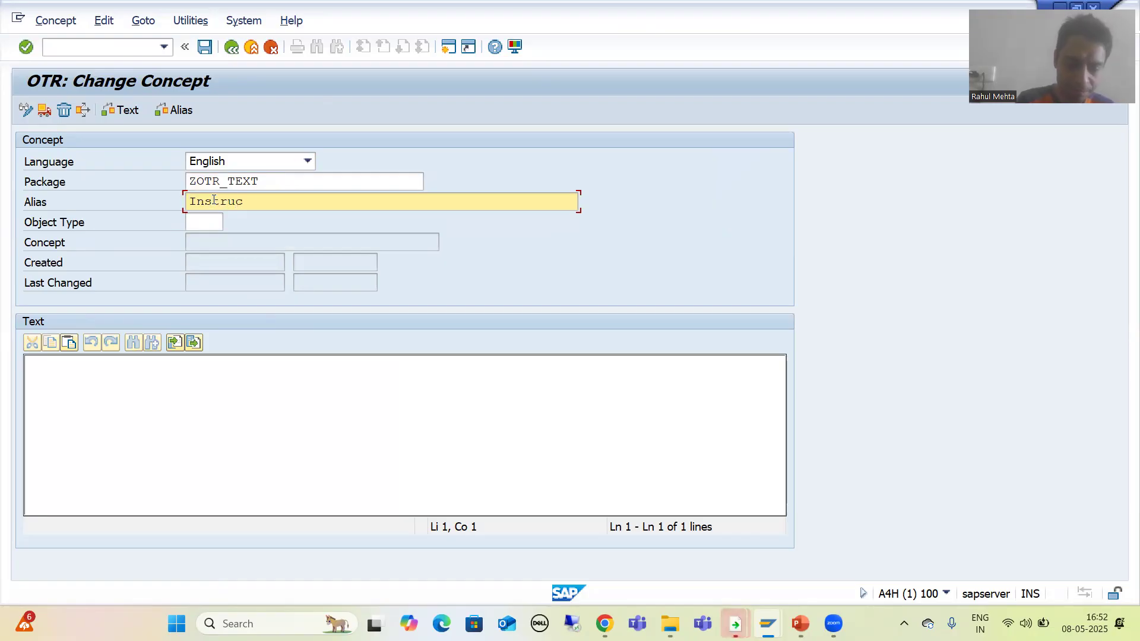
{"action": "type", "text": "tions"}
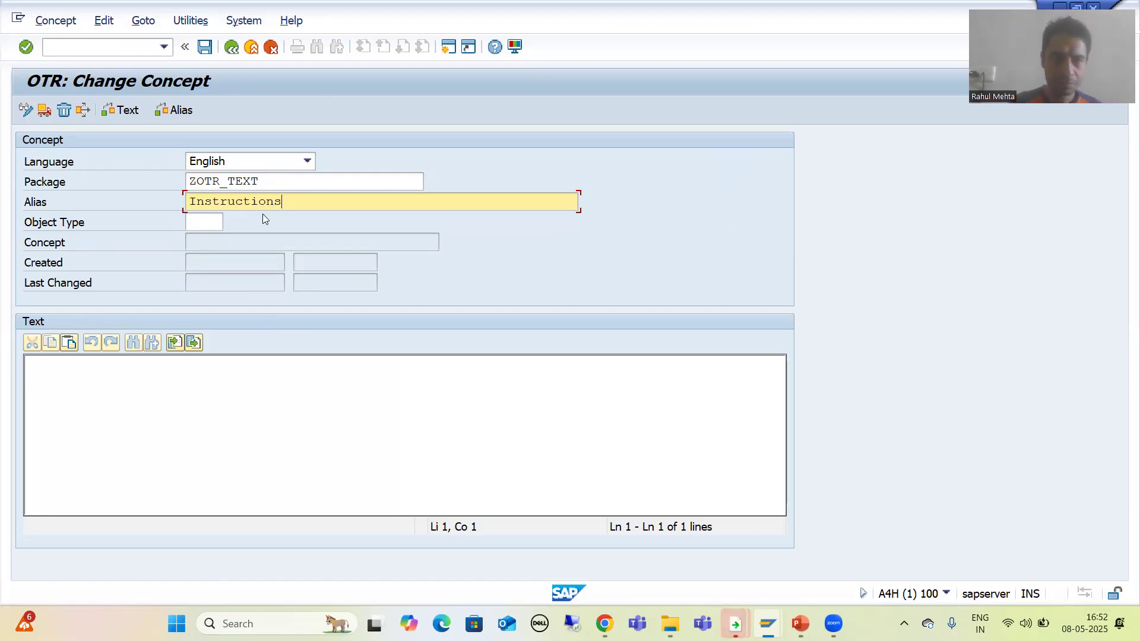
Pick object type WDYV from the value help for the concept.
{"action": "left_click", "coordinate": [218, 223]}
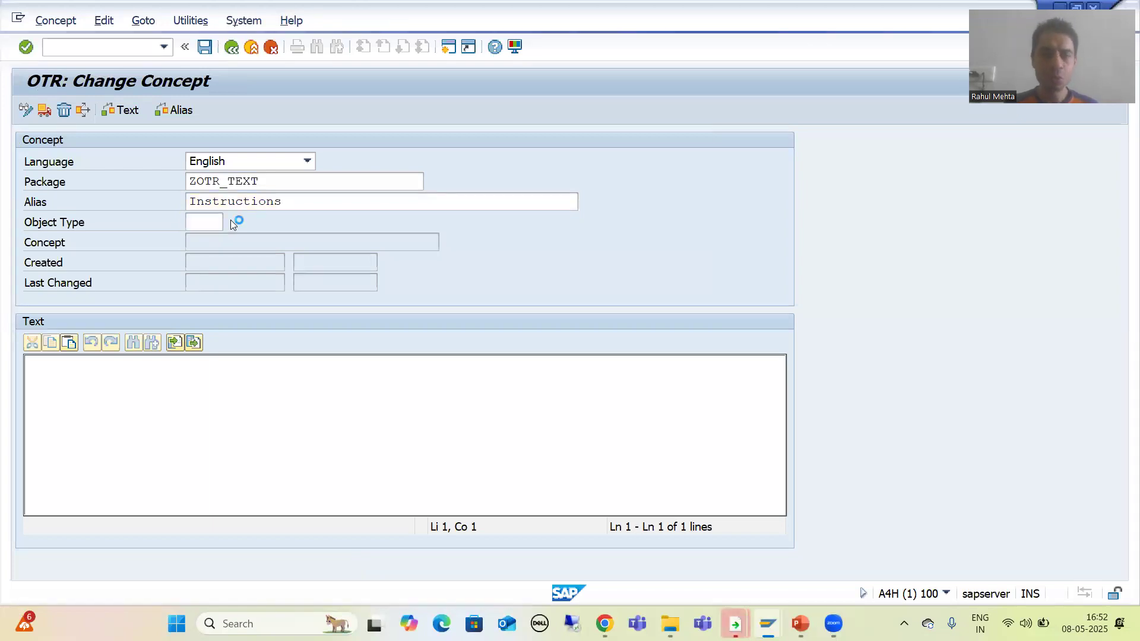
{"action": "left_click", "coordinate": [233, 222]}
{"action": "double_click", "coordinate": [219, 393]}
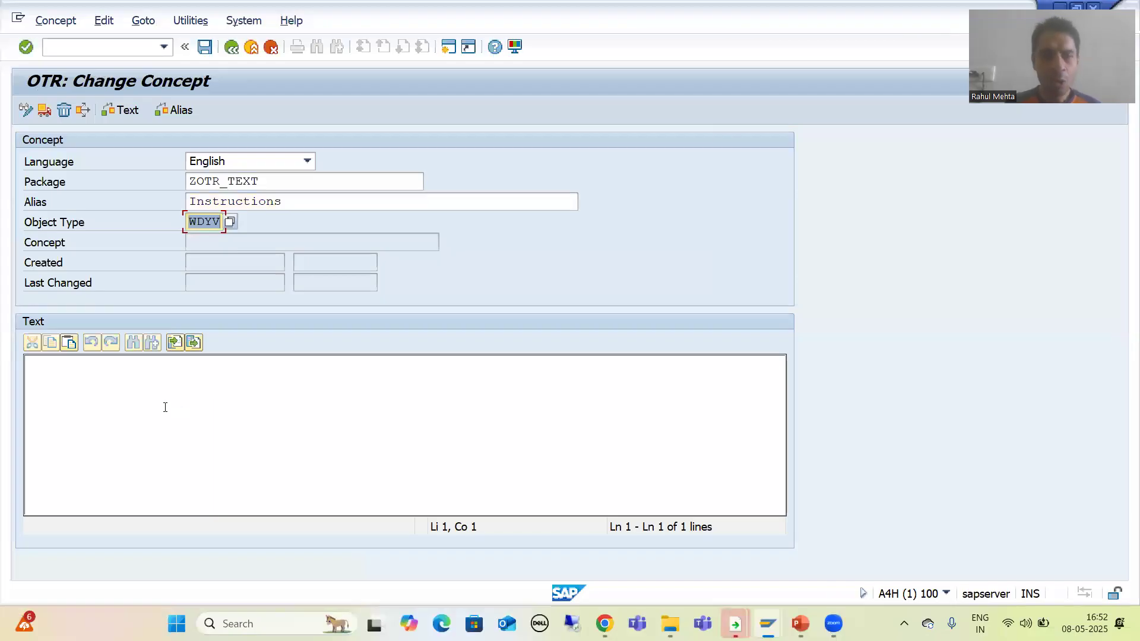
{"action": "left_click", "coordinate": [148, 384]}
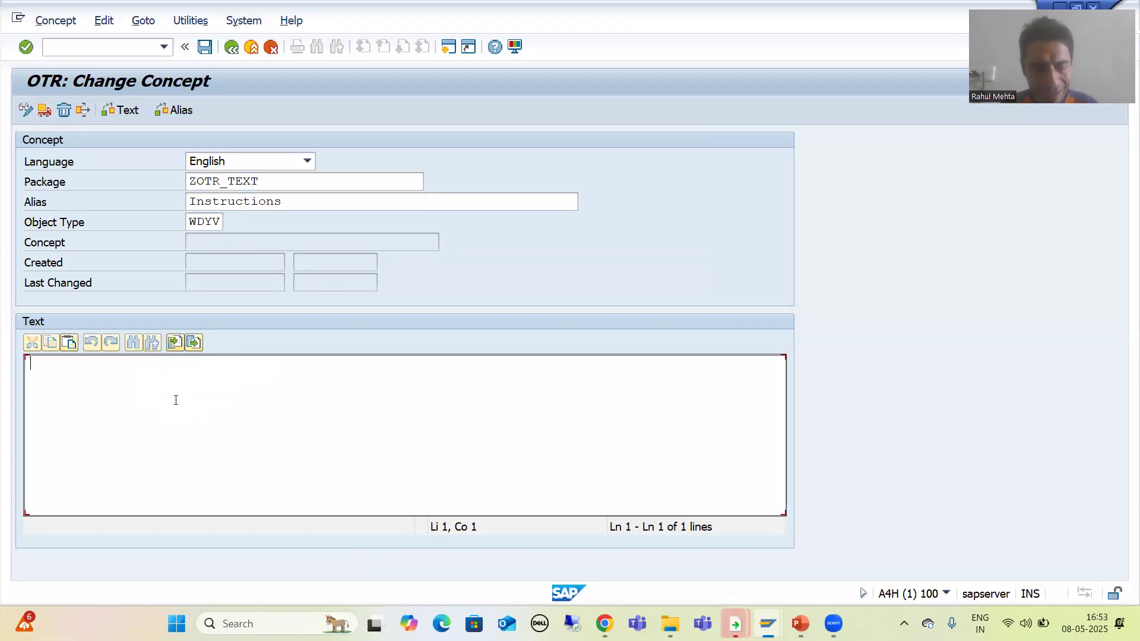
{"action": "key", "text": "super+d"}
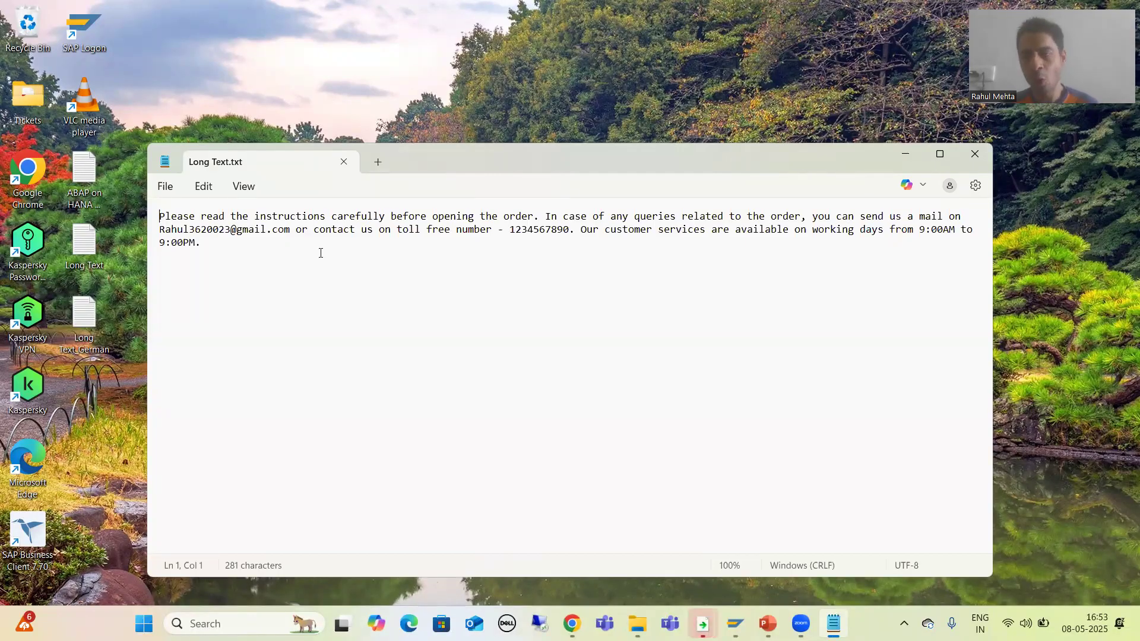
{"action": "left_click", "coordinate": [974, 153]}
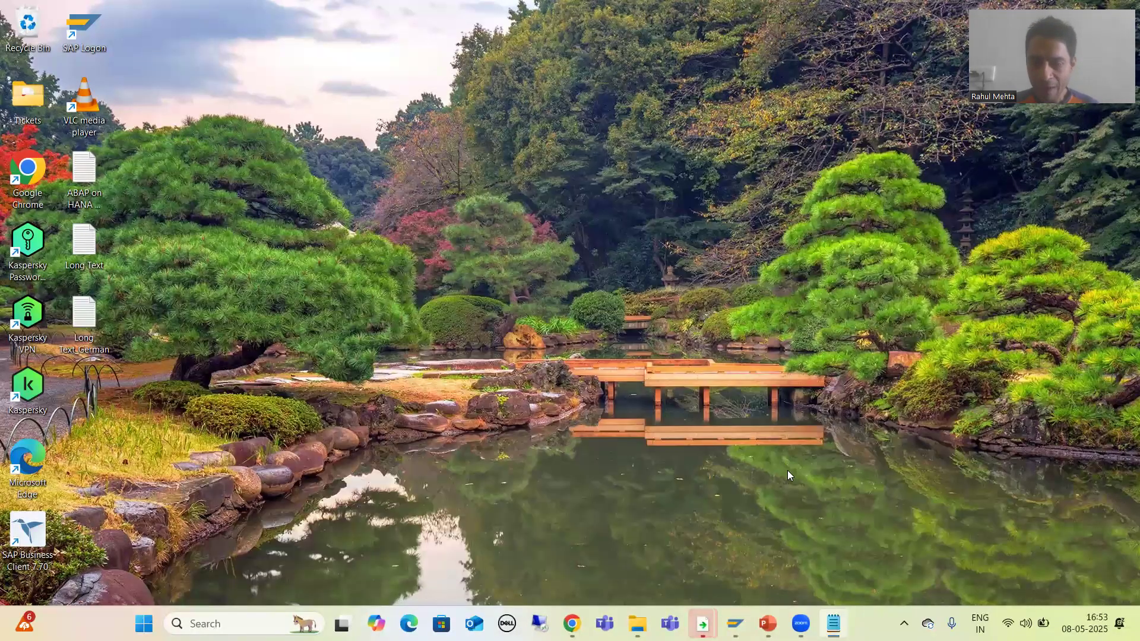
{"action": "left_click", "coordinate": [767, 624]}
{"action": "left_click", "coordinate": [795, 556]}
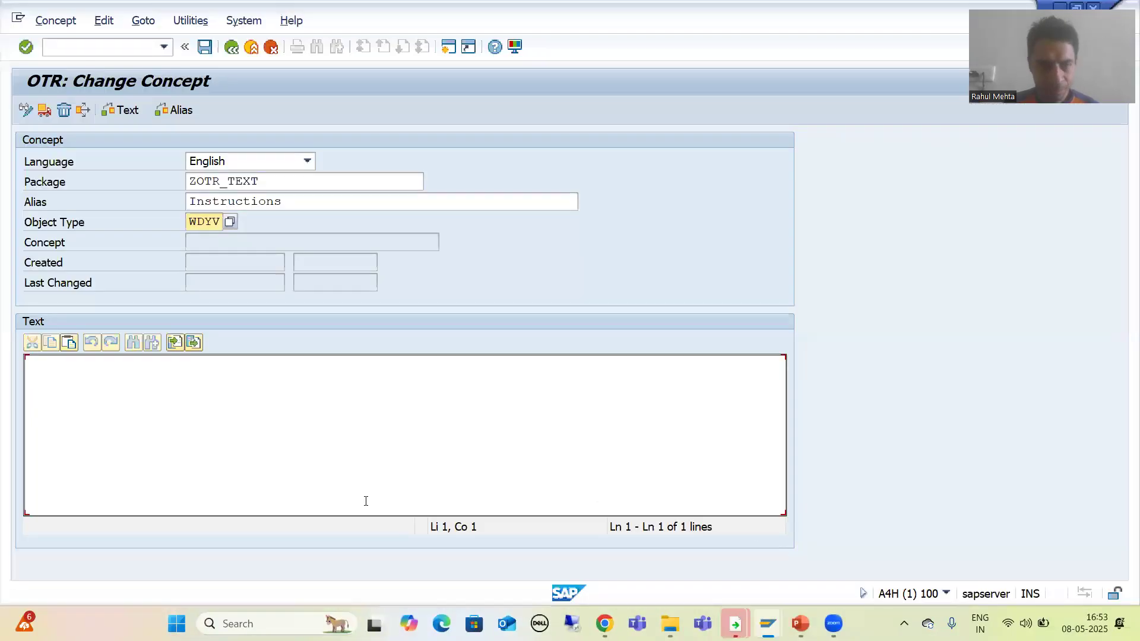
Load the local file Long Text from the Desktop into the concept's text editor.
{"action": "left_click", "coordinate": [176, 345]}
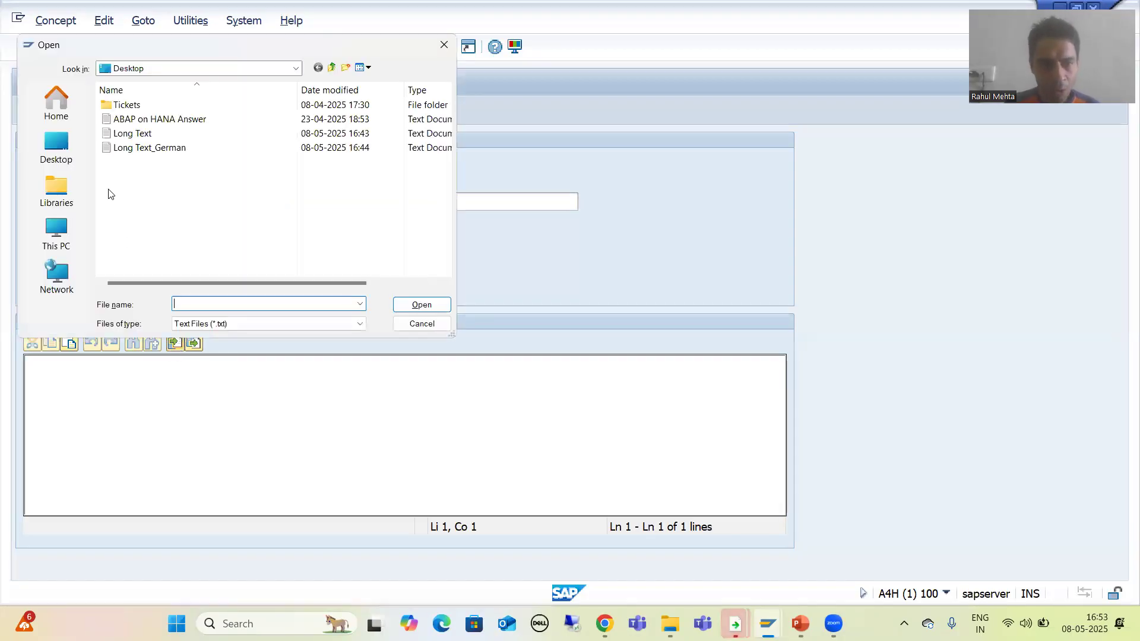
{"action": "left_click", "coordinate": [125, 134]}
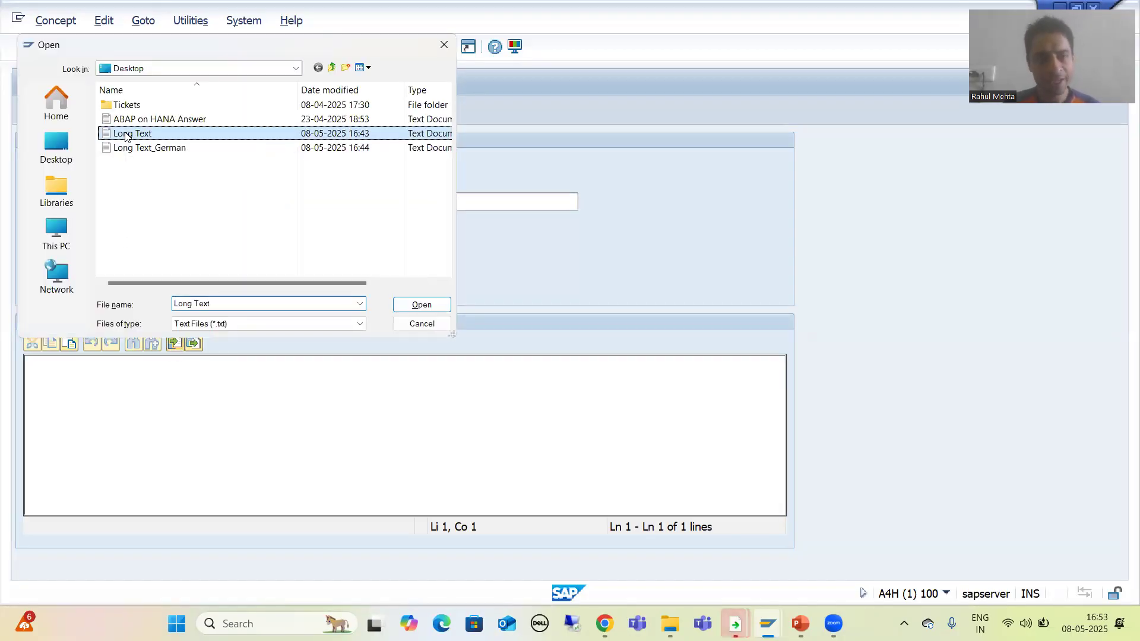
{"action": "left_click", "coordinate": [422, 305]}
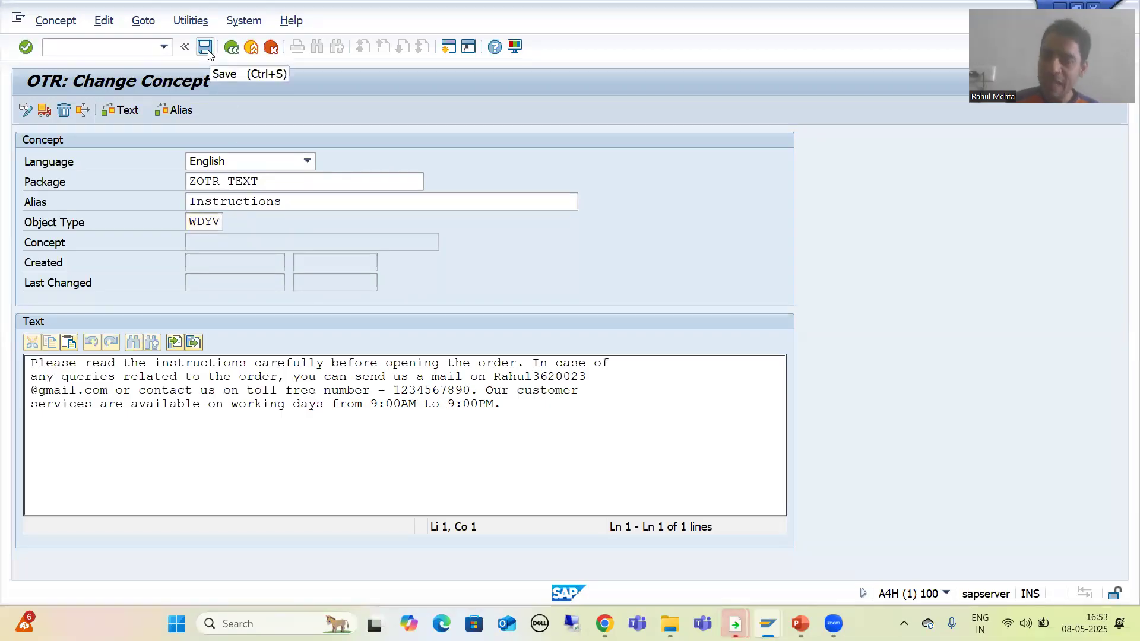
{"action": "left_click", "coordinate": [189, 202]}
{"action": "left_click_drag", "start_coordinate": [190, 202], "coordinate": [303, 204]}
{"action": "left_click", "coordinate": [300, 205]}
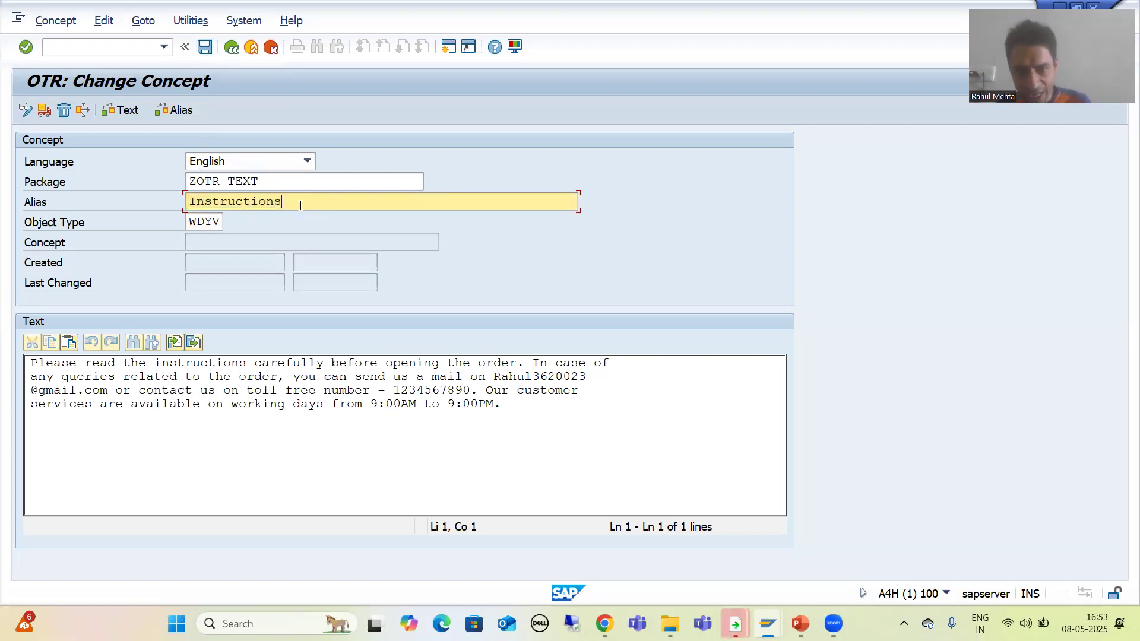
{"action": "left_click", "coordinate": [217, 243]}
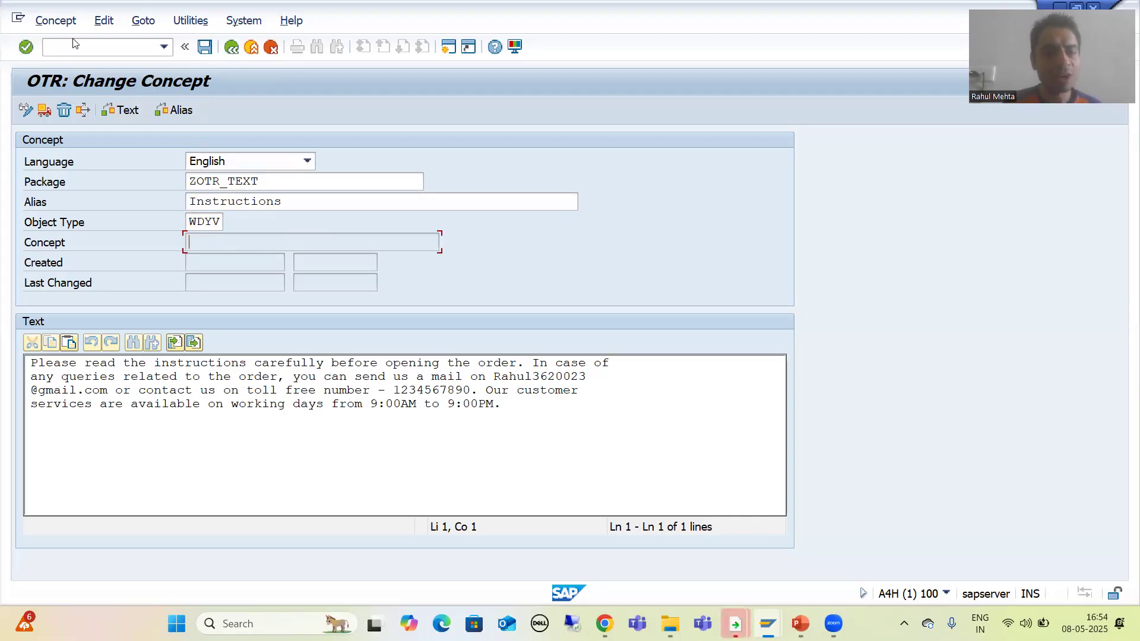
Save the concept, acknowledging the information note and assigning the proposed workbench transport request.
{"action": "left_click", "coordinate": [206, 48]}
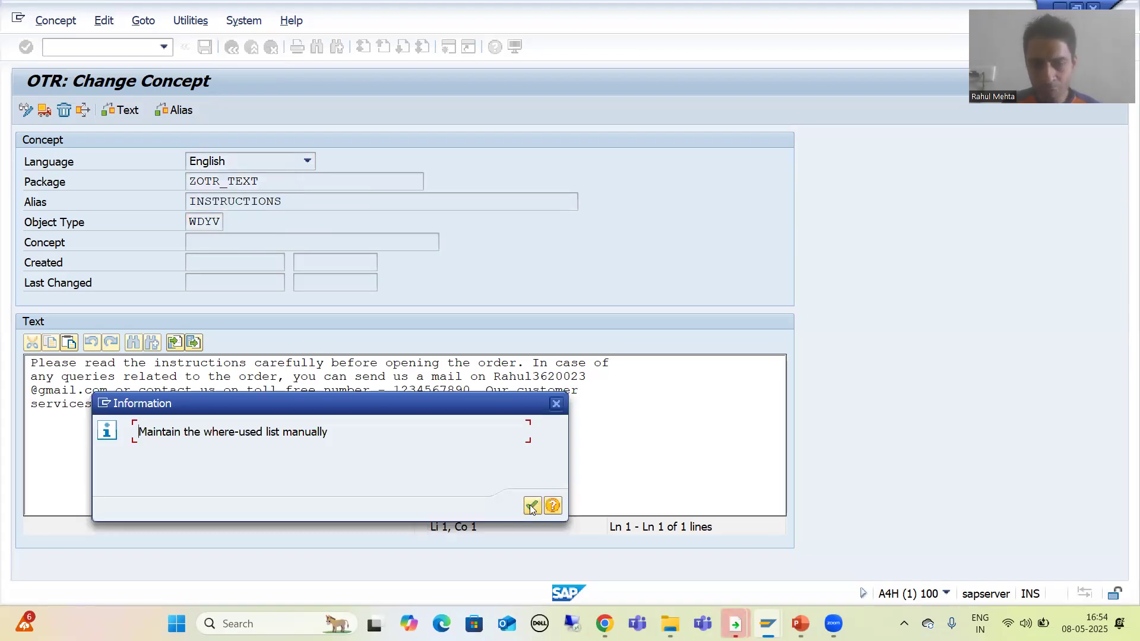
{"action": "left_click", "coordinate": [533, 506]}
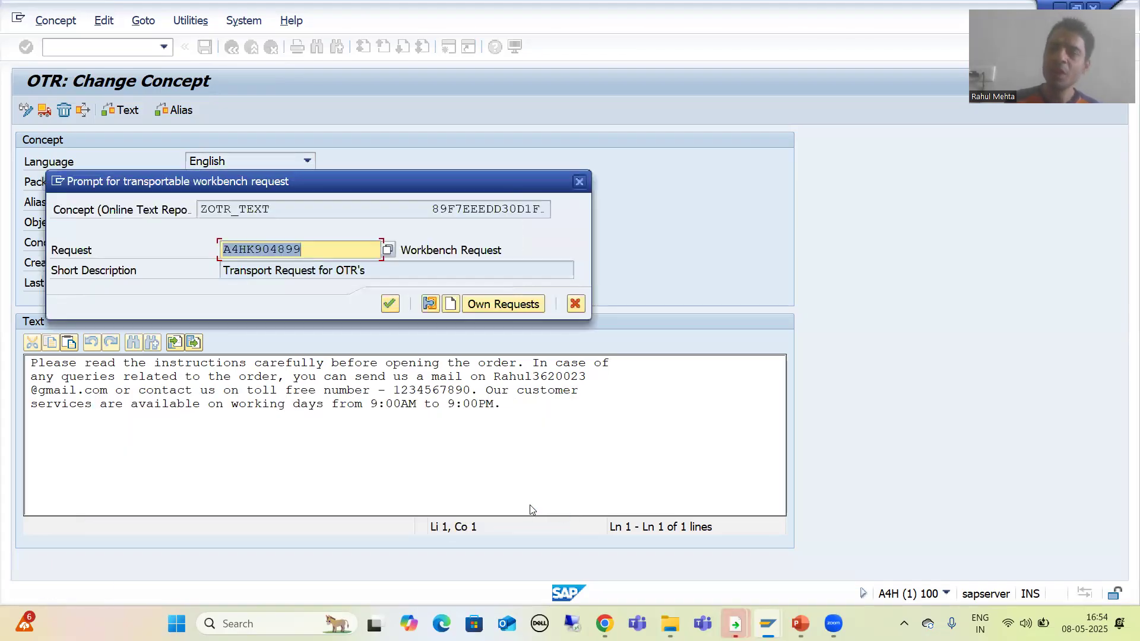
{"action": "left_click", "coordinate": [390, 305]}
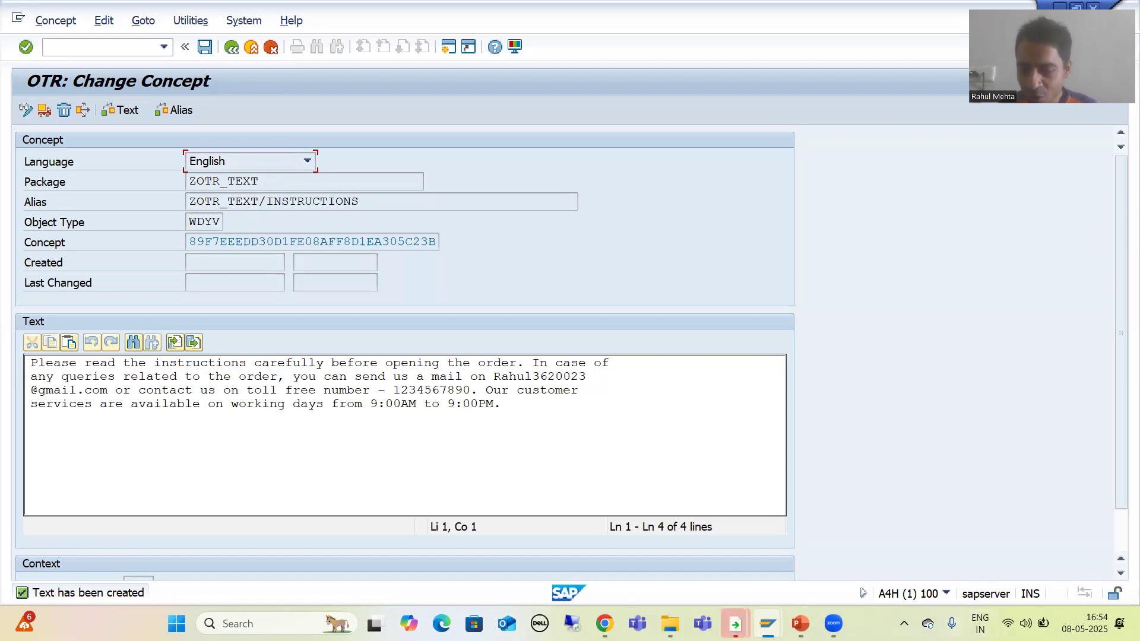
Copy the table name SOTR_HEAD from the presentation slide and return to the concept screen.
{"action": "key", "text": "alt+Tab"}
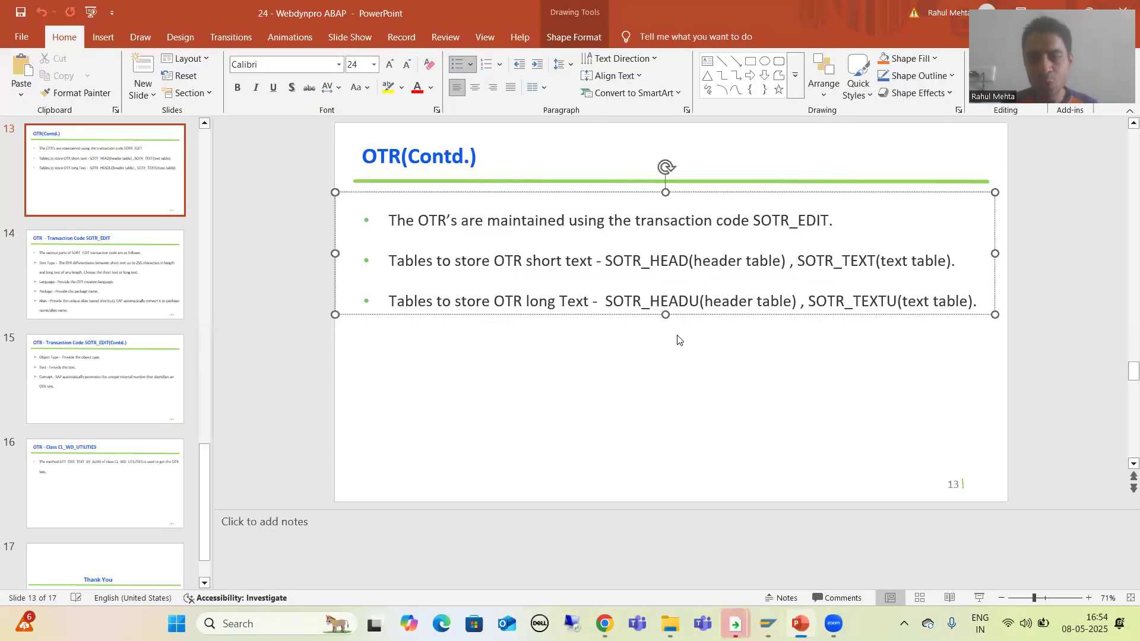
{"action": "left_click", "coordinate": [669, 262]}
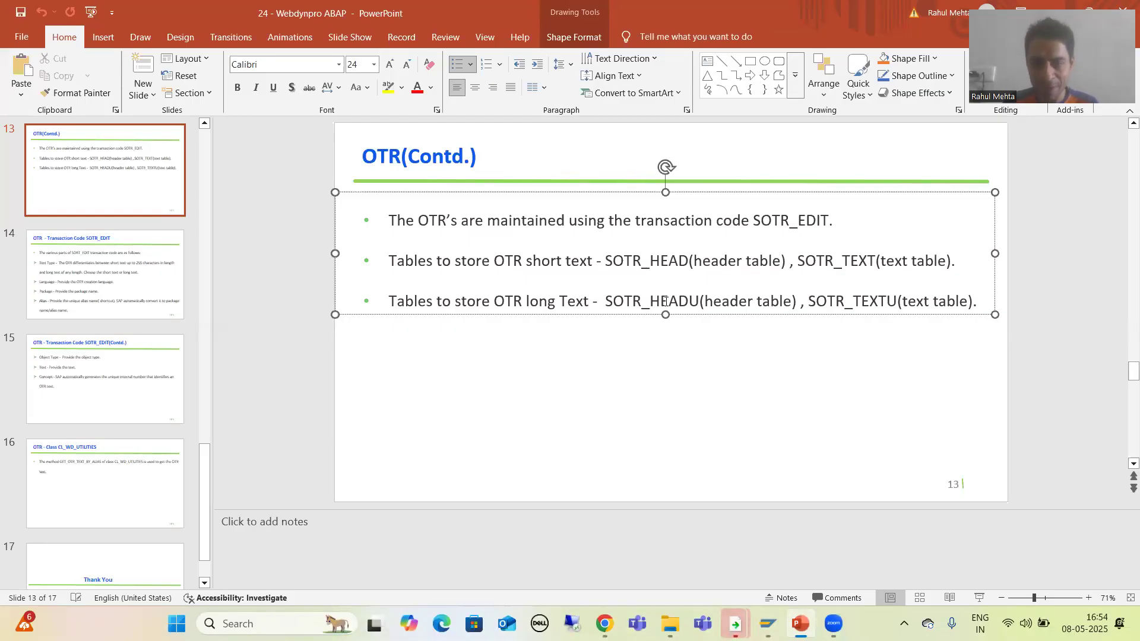
{"action": "left_click_drag", "start_coordinate": [605, 262], "coordinate": [684, 261]}
{"action": "key", "text": "ctrl+c"}
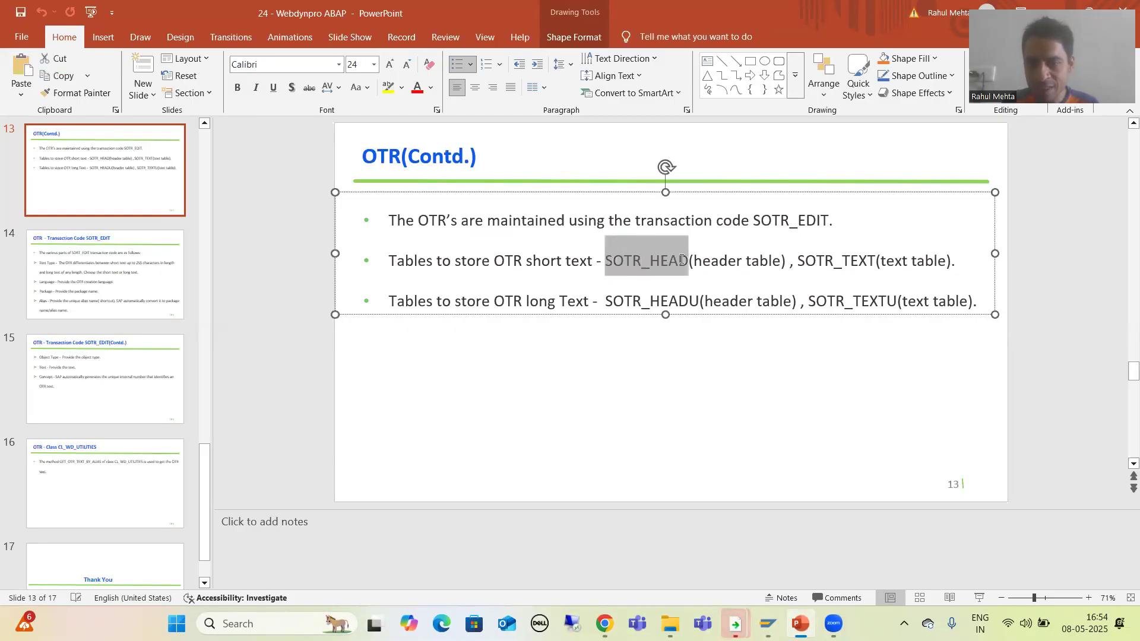
{"action": "key", "text": "alt+Tab"}
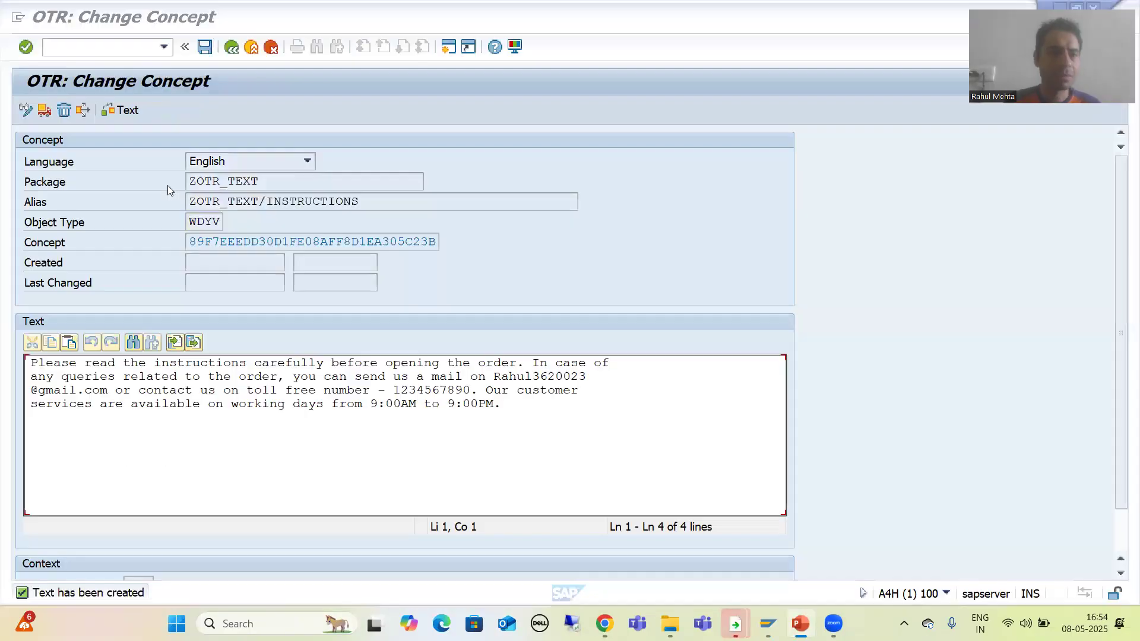
Open SE11 in a new session and enter SOTR_HEAD as the database table.
{"action": "left_click", "coordinate": [81, 50]}
{"action": "type", "text": "/"}
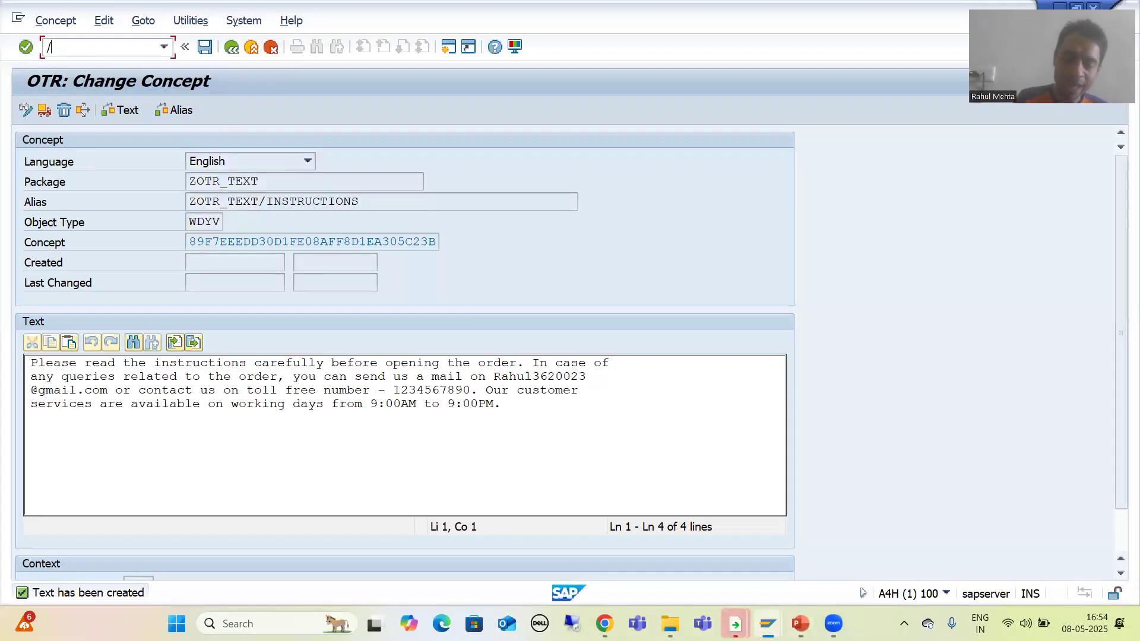
{"action": "type", "text": "ose11"}
{"action": "key", "text": "Return"}
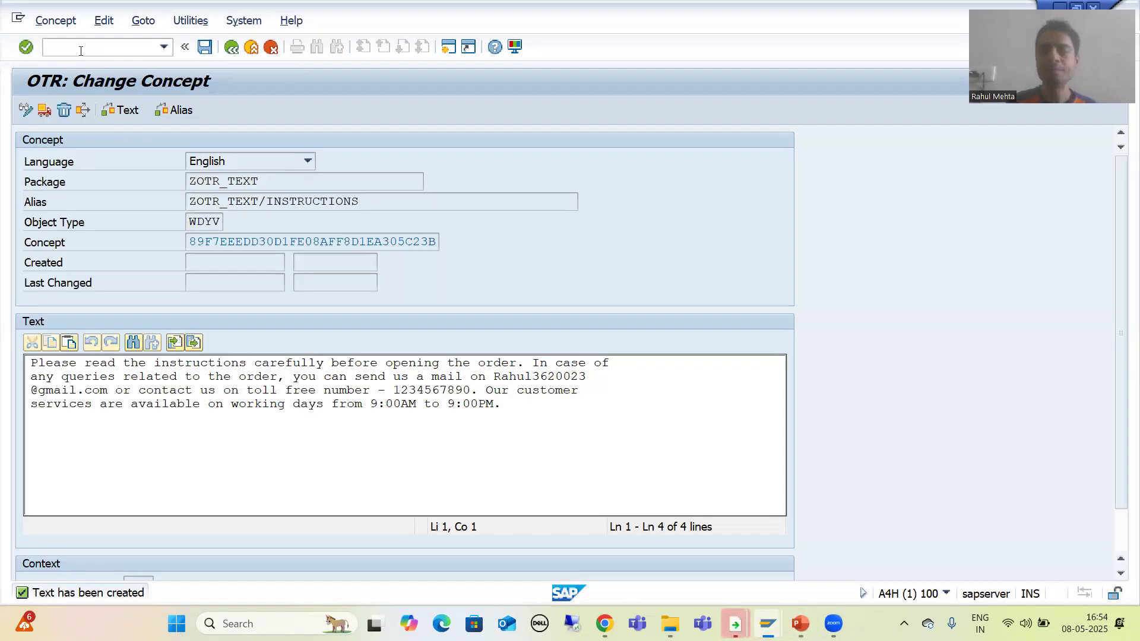
{"action": "key", "text": "ctrl+v"}
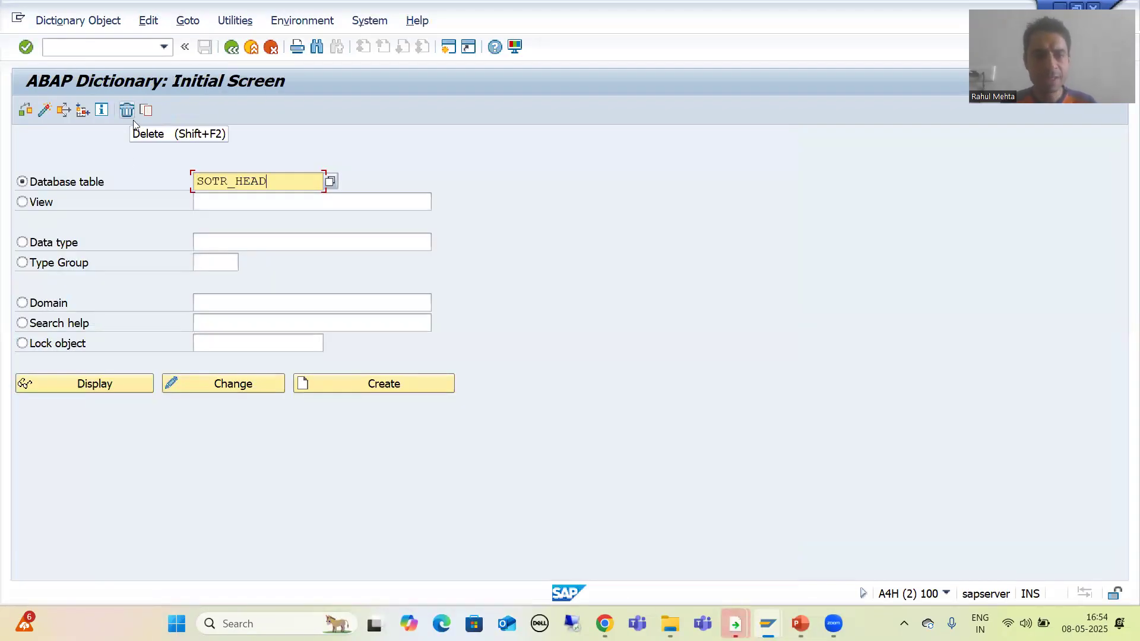
Display the SOTR_HEAD table and open its contents in the data browser.
{"action": "left_click", "coordinate": [133, 383]}
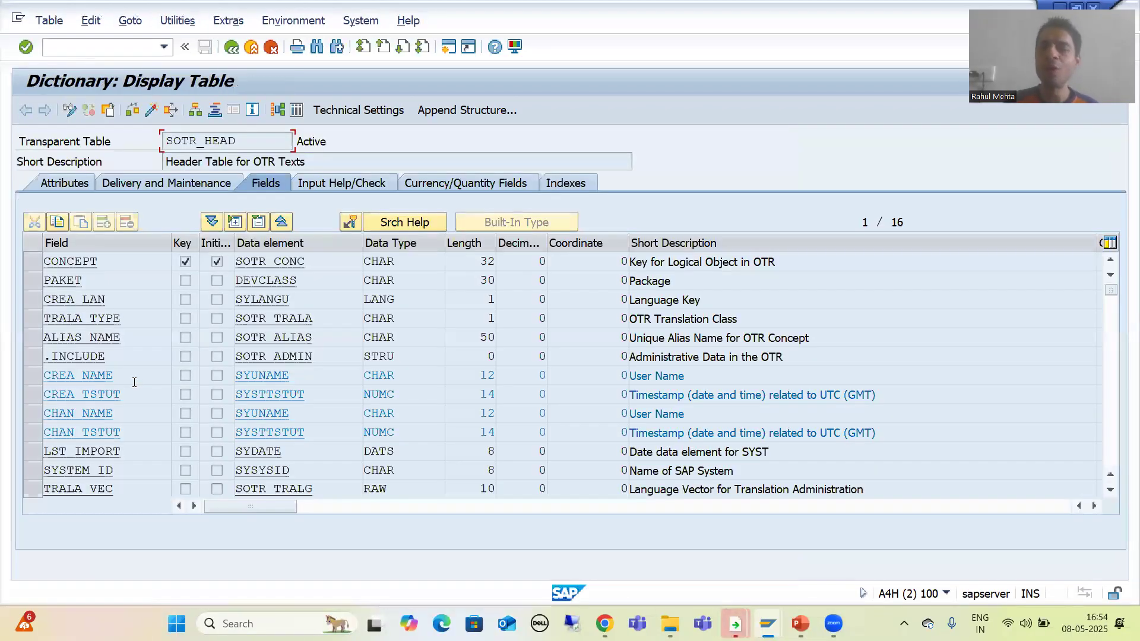
{"action": "left_click", "coordinate": [297, 111]}
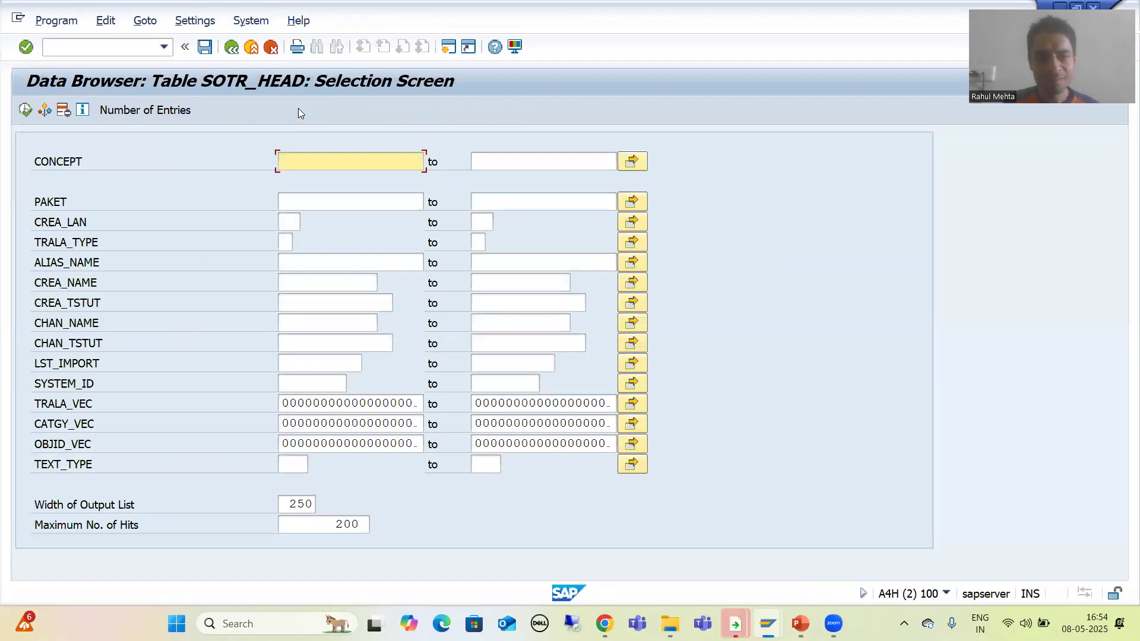
Copy the new concept's ID from the concept screen into the CONCEPT selection field.
{"action": "left_click", "coordinate": [767, 623]}
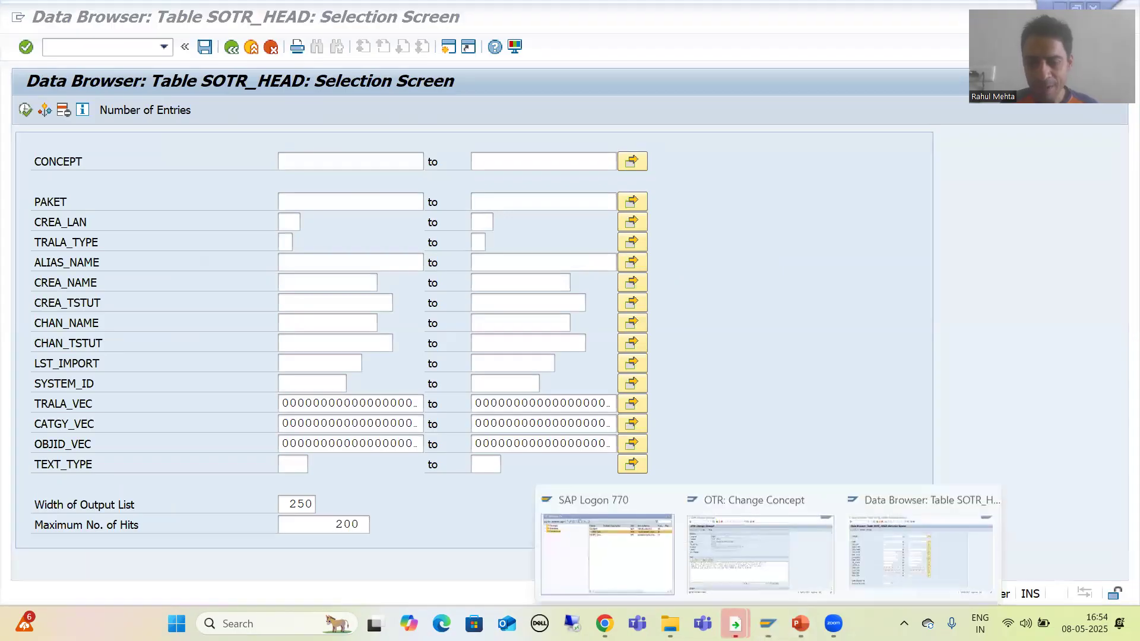
{"action": "left_click", "coordinate": [762, 563]}
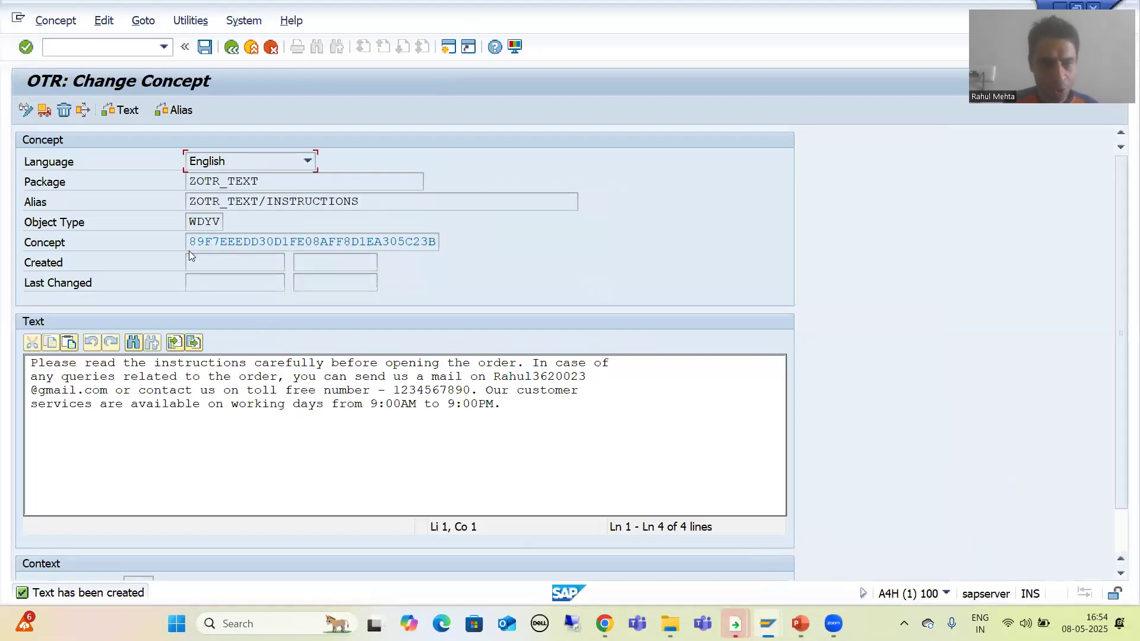
{"action": "left_click_drag", "start_coordinate": [191, 243], "coordinate": [442, 244]}
{"action": "key", "text": "alt+Tab"}
{"action": "key", "text": "ctrl+v"}
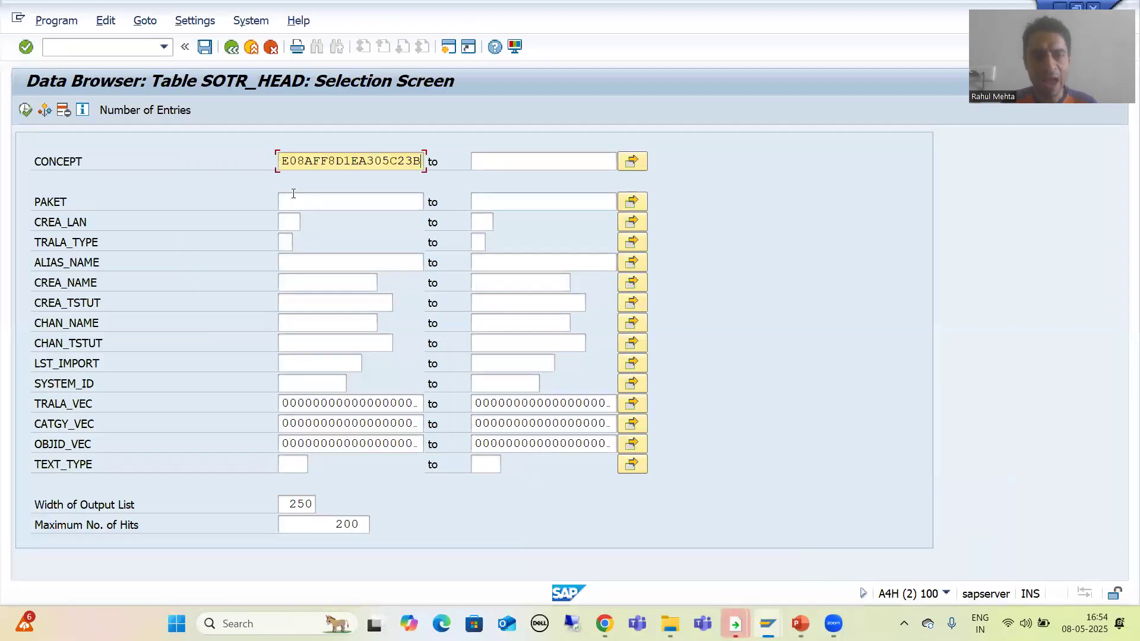
Check the number of SOTR_HEAD entries matching the concept ID.
{"action": "left_click", "coordinate": [172, 111]}
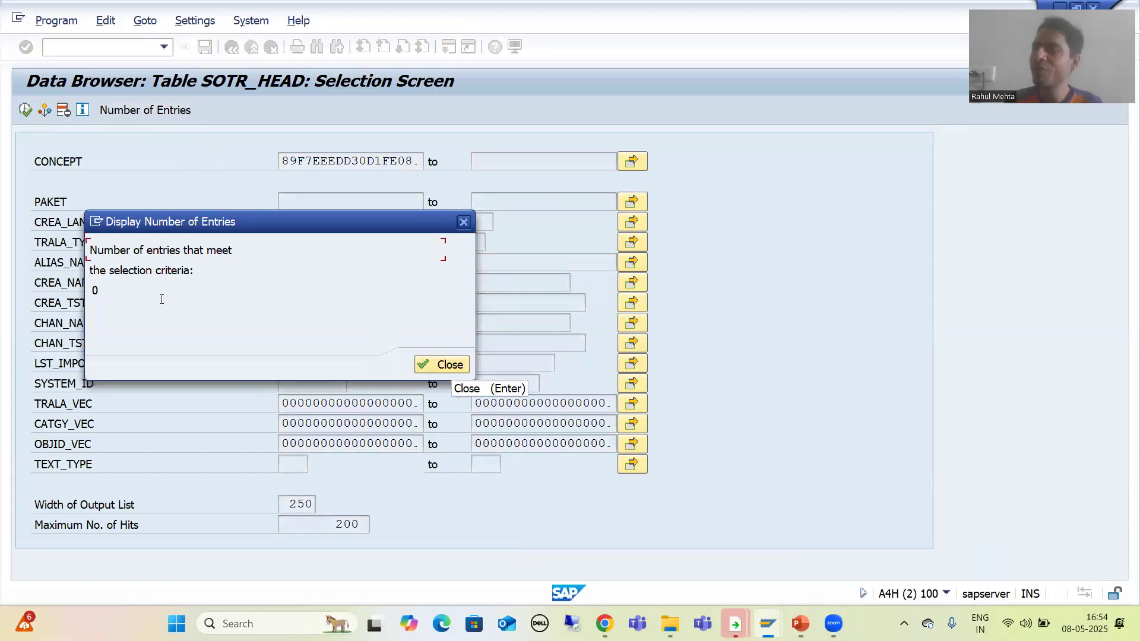
{"action": "left_click", "coordinate": [434, 367]}
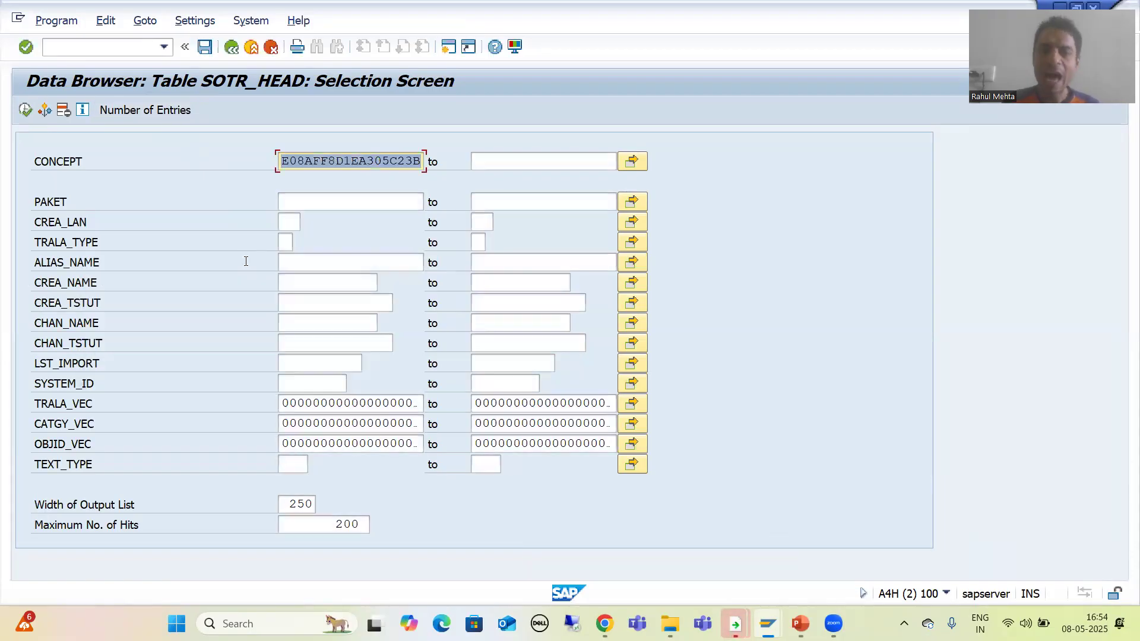
Open table SOTR_TEXT in SE11 and display its contents in the data browser.
{"action": "left_click", "coordinate": [89, 46]}
{"action": "type", "text": "/nse11"}
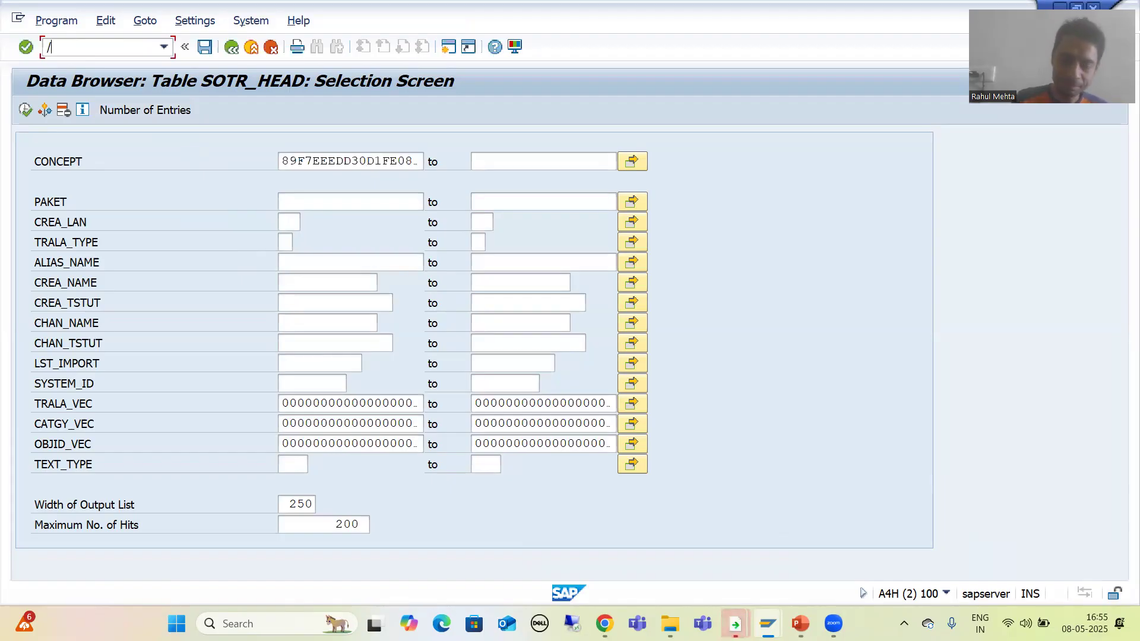
{"action": "key", "text": "Return"}
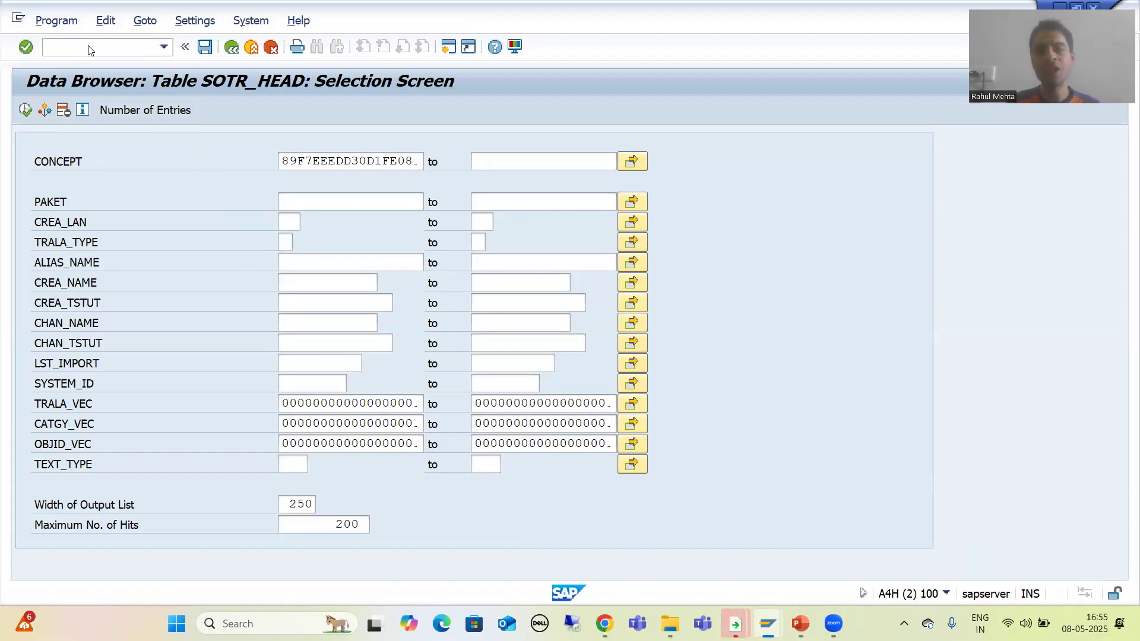
{"action": "type", "text": "SOTR_TEXT"}
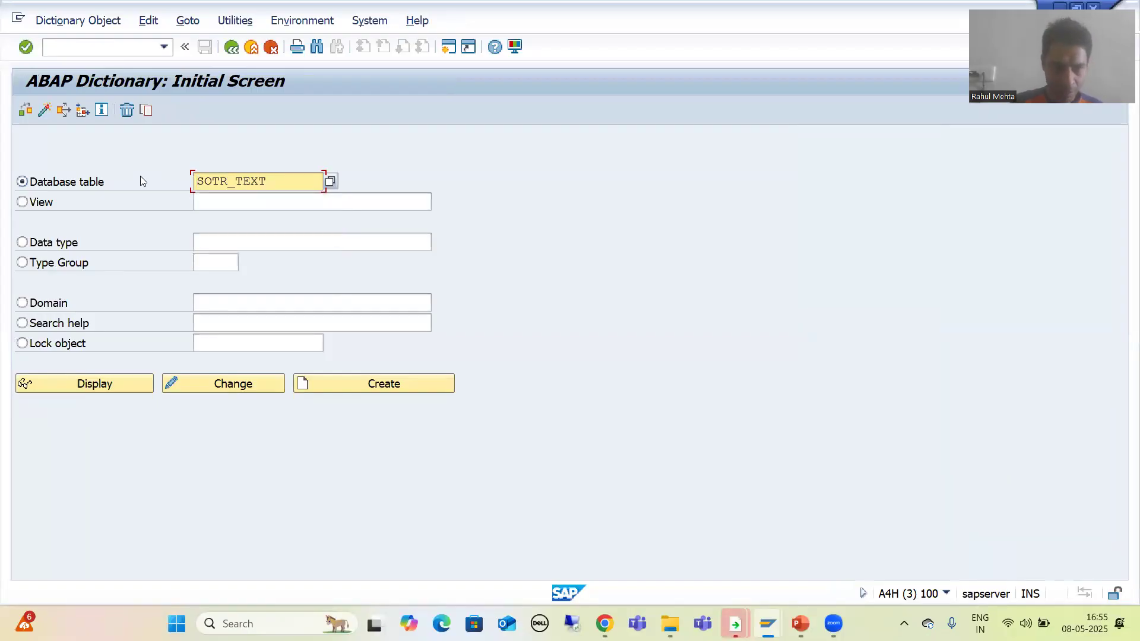
{"action": "left_click", "coordinate": [101, 383]}
{"action": "left_click", "coordinate": [295, 109]}
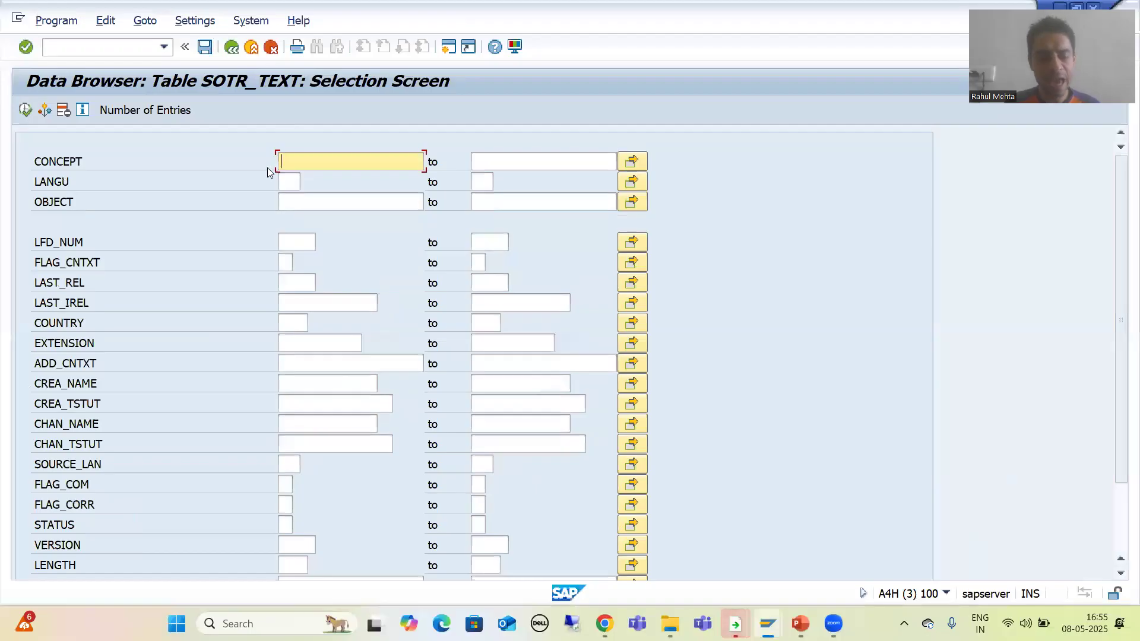
Paste the concept ID into the CONCEPT field and check the number of matching SOTR_TEXT entries.
{"action": "key", "text": "ctrl+v"}
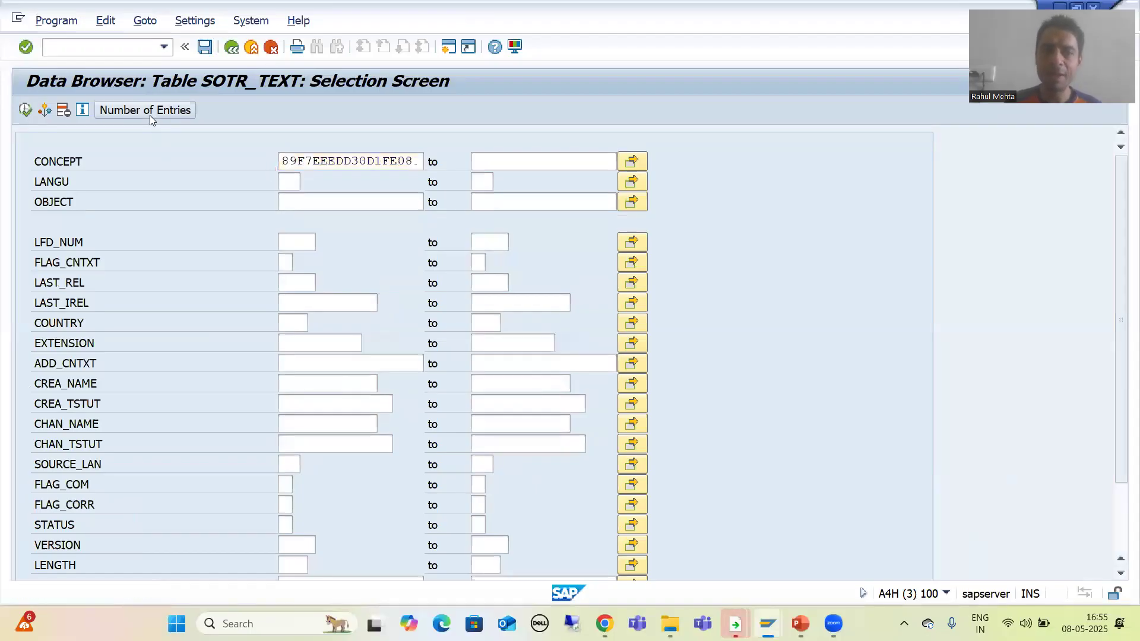
{"action": "left_click", "coordinate": [149, 115]}
{"action": "left_click", "coordinate": [456, 368]}
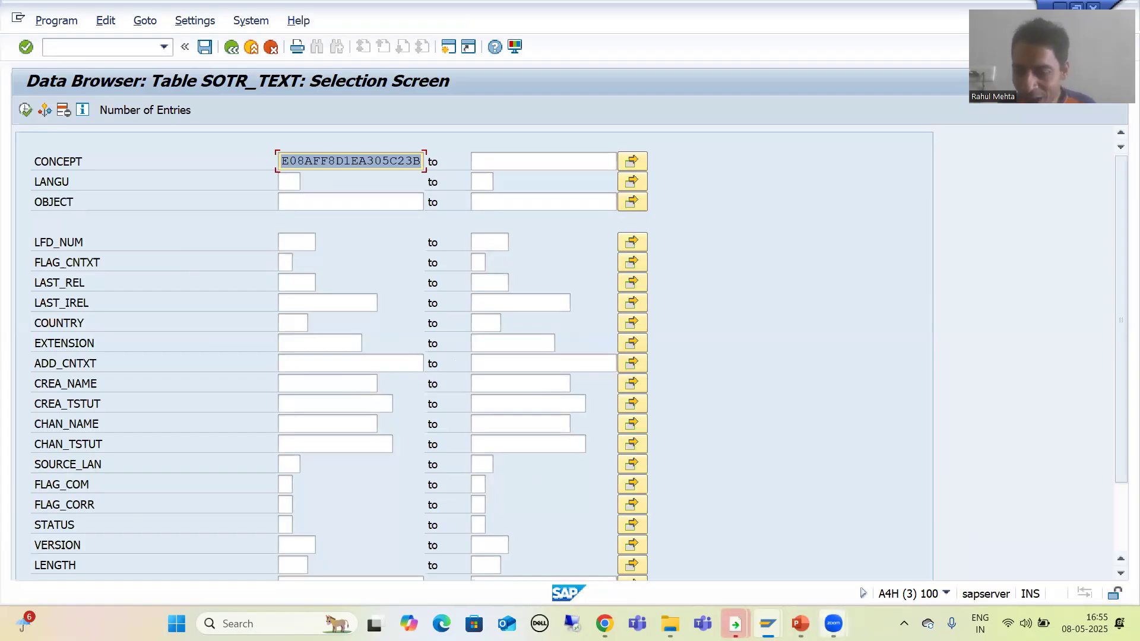
Switch to PowerPoint and read the slide listing the tables that store OTR short and long texts.
{"action": "left_click", "coordinate": [801, 624]}
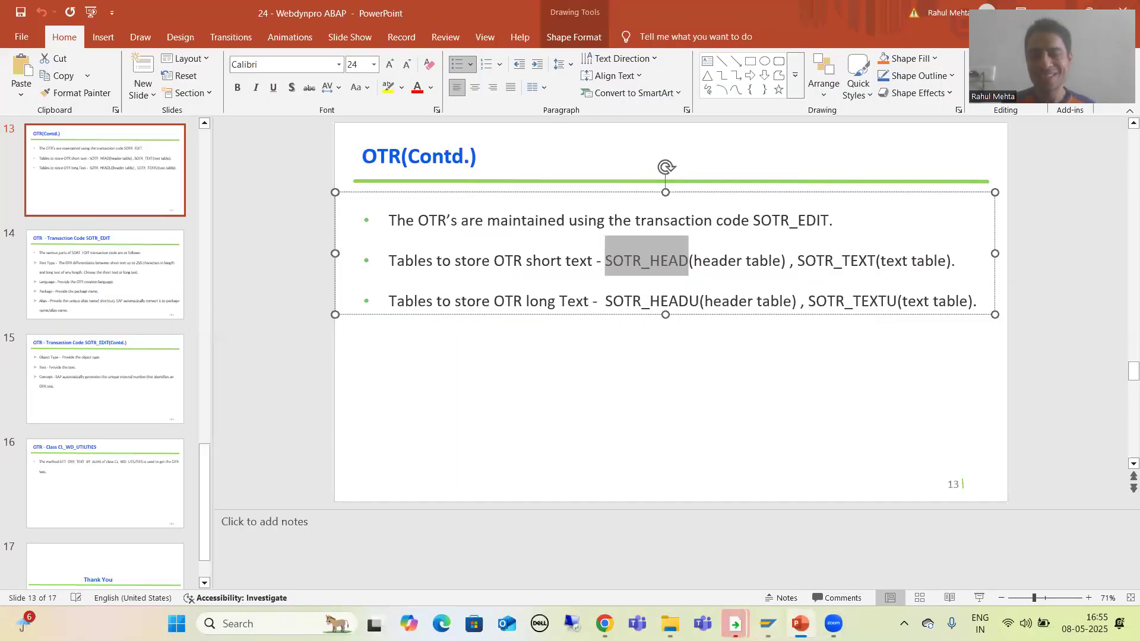
{"action": "left_click", "coordinate": [611, 380]}
{"action": "left_click", "coordinate": [663, 267]}
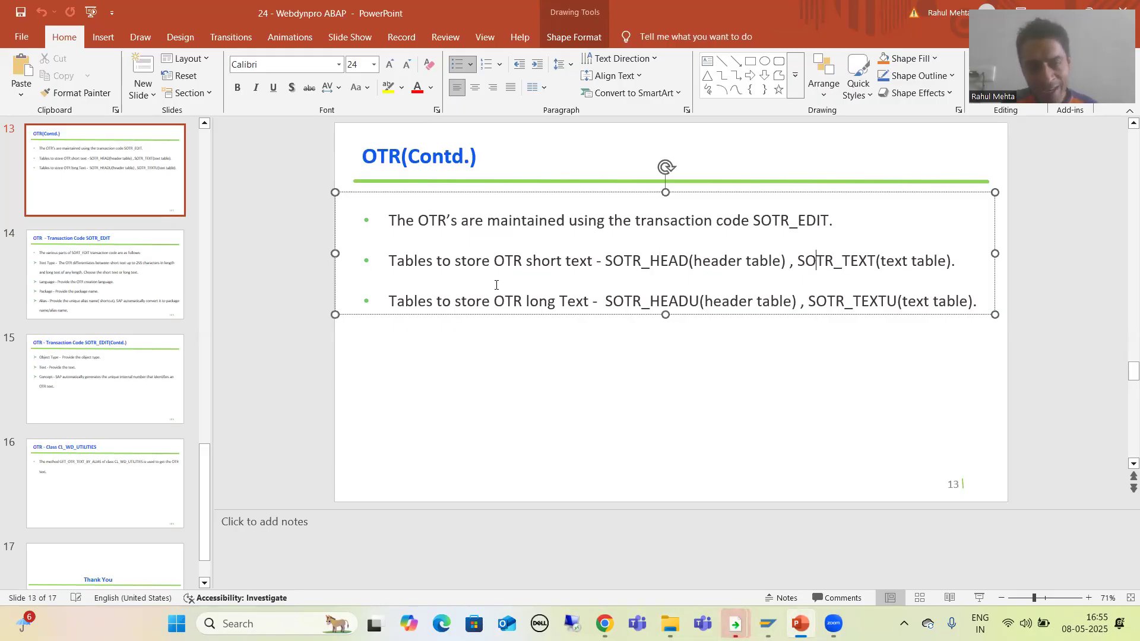
{"action": "left_click", "coordinate": [543, 261]}
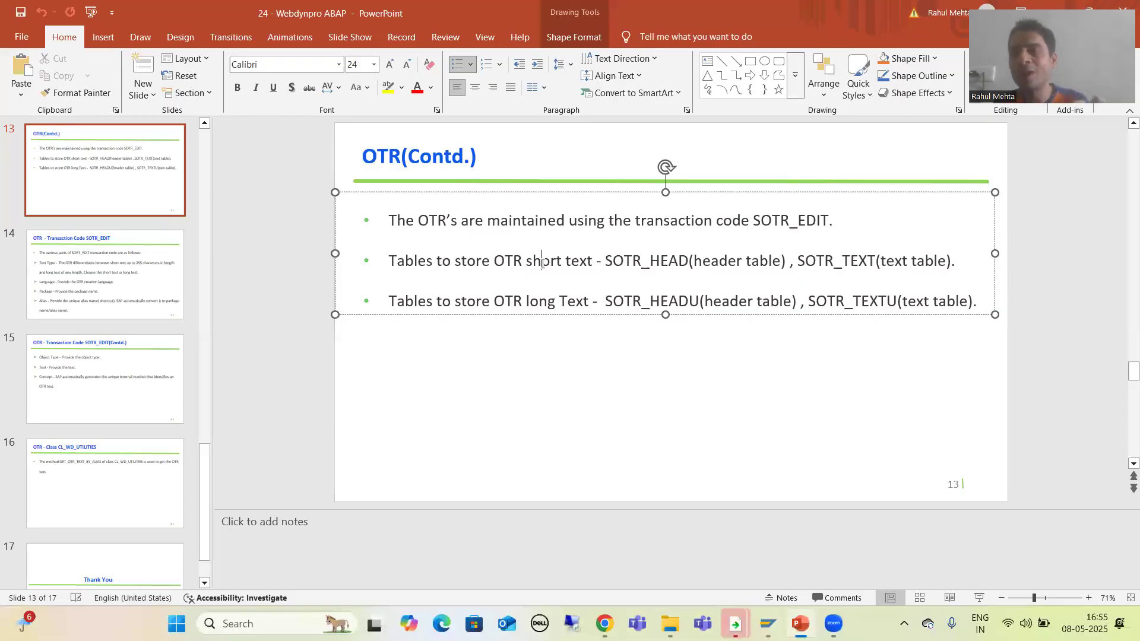
{"action": "left_click", "coordinate": [533, 300]}
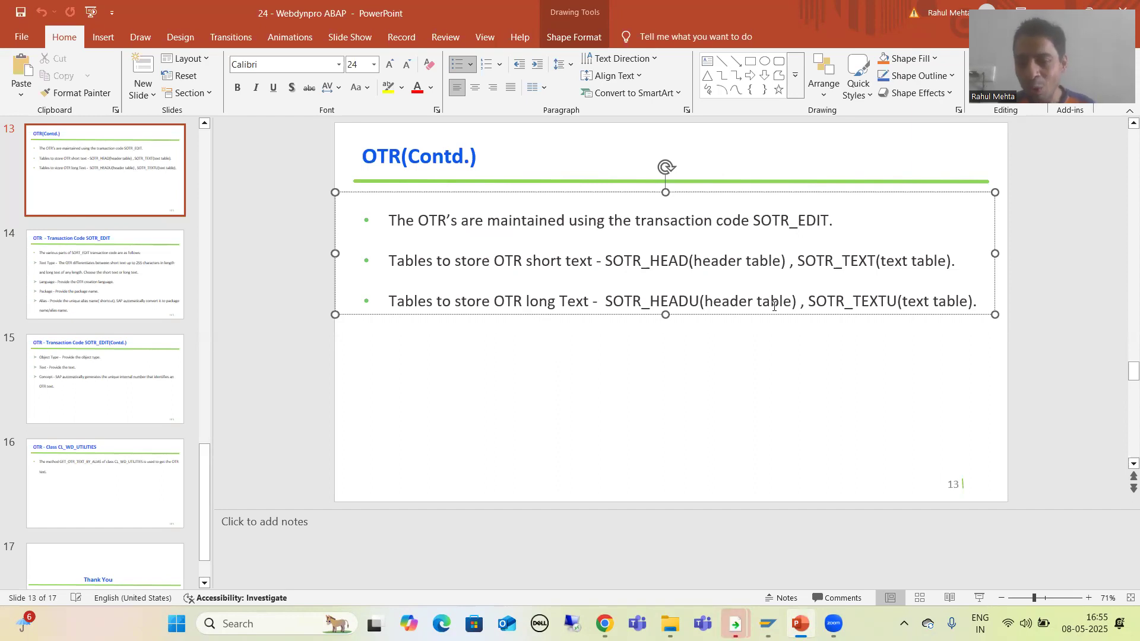
{"action": "left_click", "coordinate": [687, 302]}
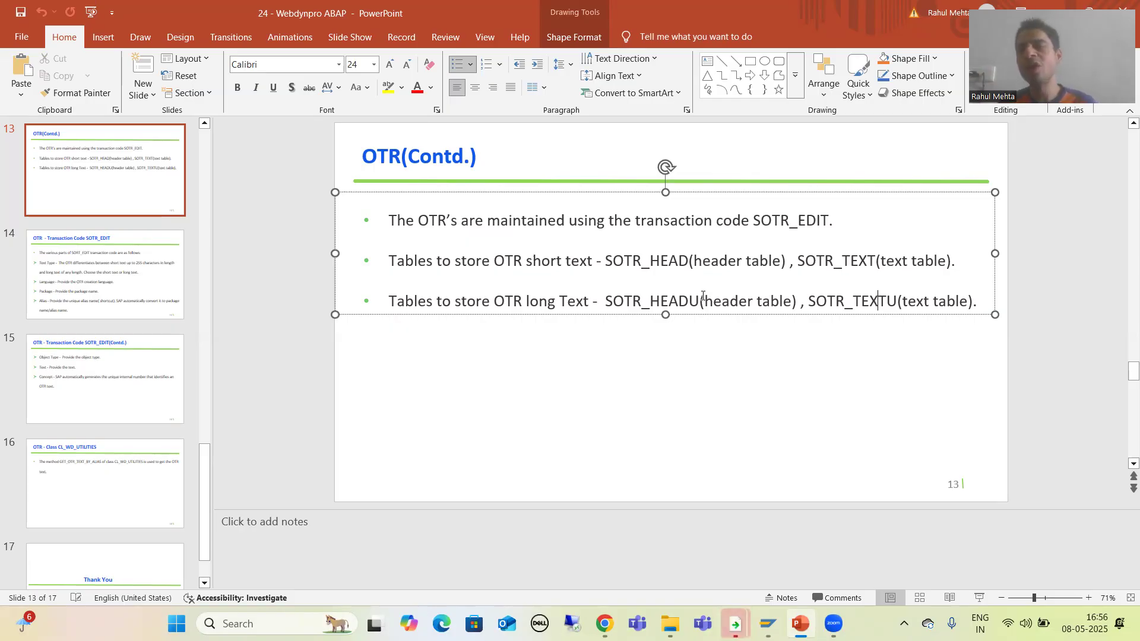
{"action": "left_click_drag", "start_coordinate": [604, 301], "coordinate": [684, 300]}
{"action": "key", "text": "ctrl+c"}
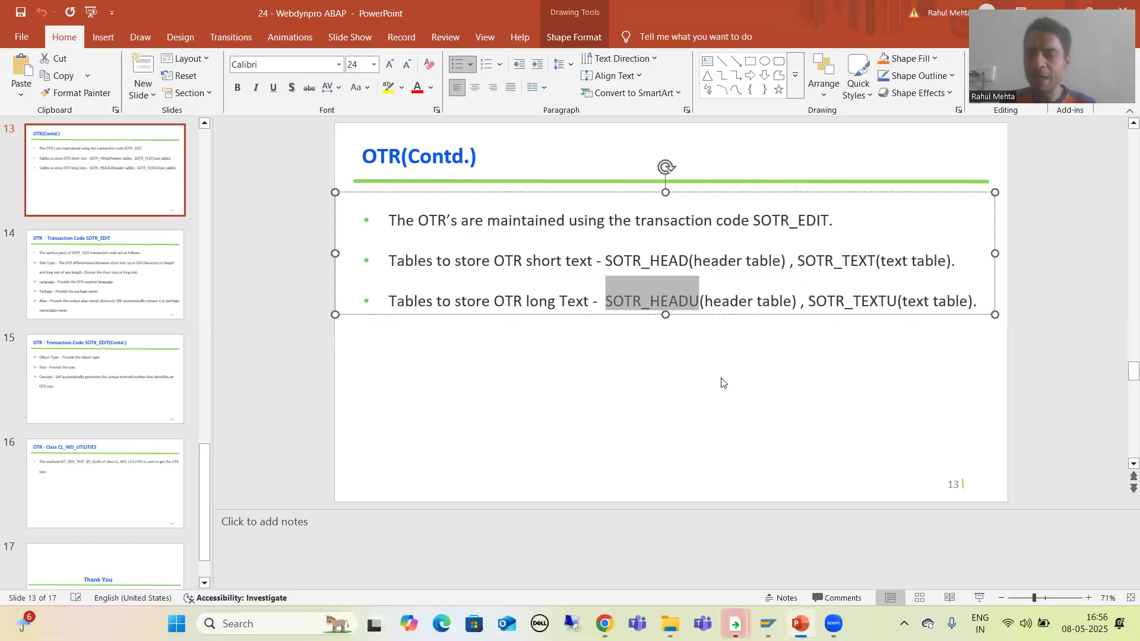
Return to SAP, restart SE11 and enter SOTR_HEADU as the database table.
{"action": "mouse_move", "coordinate": [768, 624]}
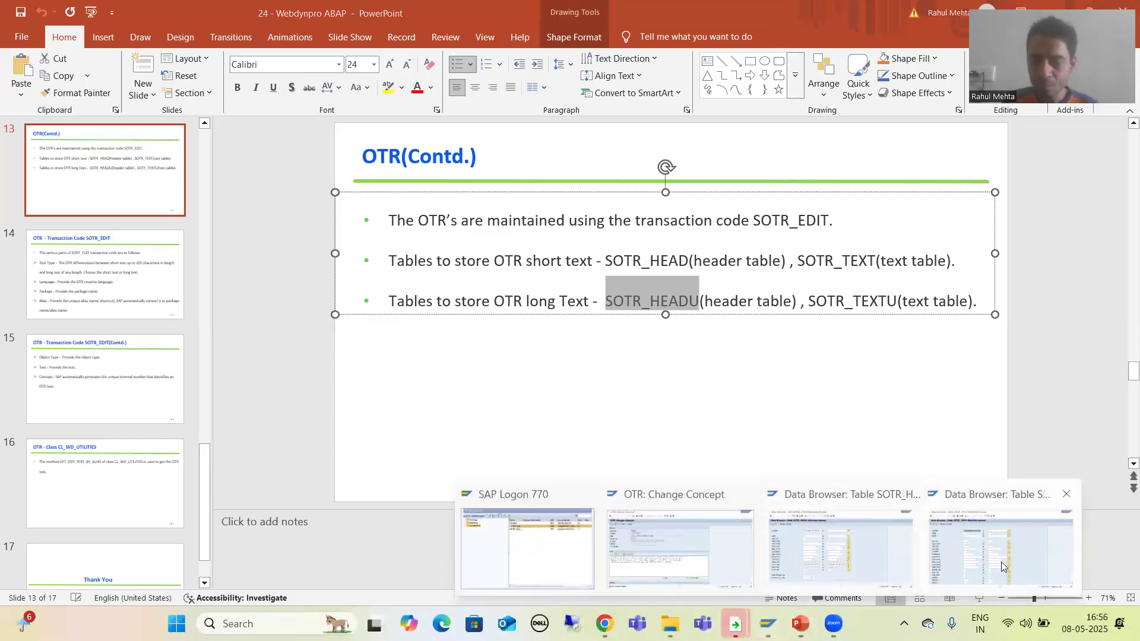
{"action": "left_click", "coordinate": [838, 562]}
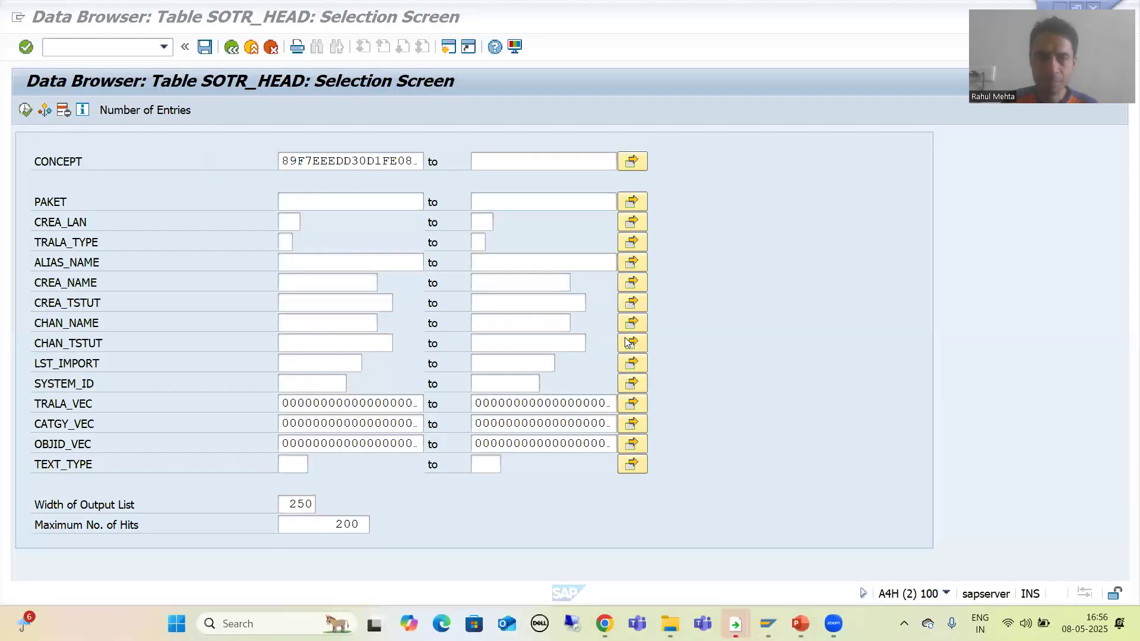
{"action": "left_click", "coordinate": [112, 50]}
{"action": "type", "text": "/nse11"}
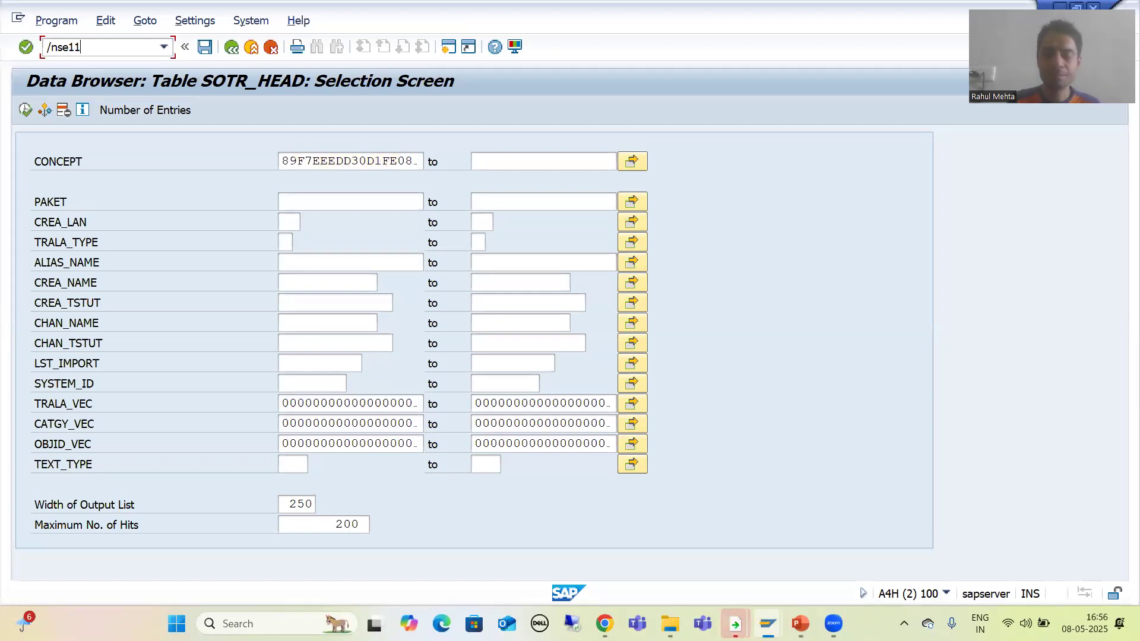
{"action": "key", "text": "Return"}
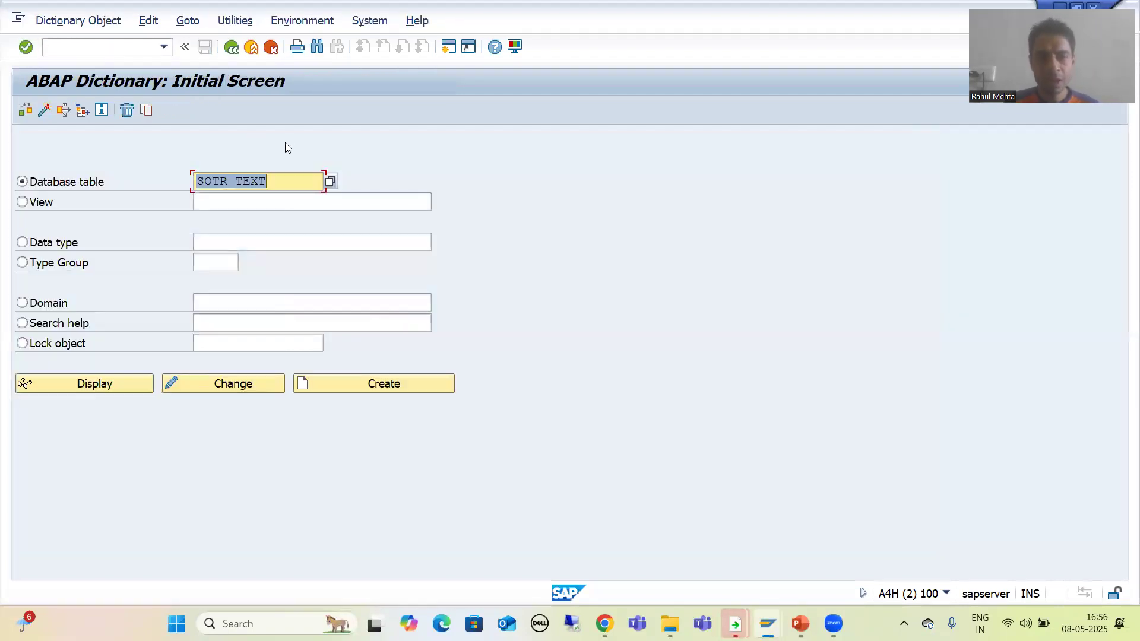
{"action": "left_click", "coordinate": [277, 184]}
{"action": "key", "text": "BackSpace"}
{"action": "key", "text": "BackSpace"}
{"action": "key", "text": "BackSpace"}
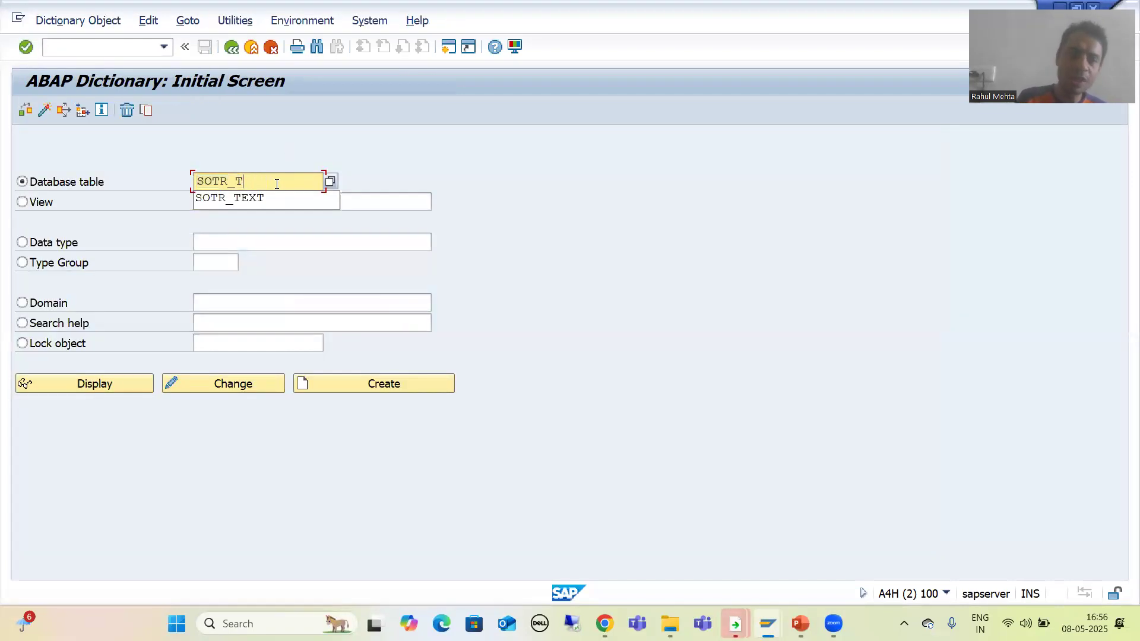
{"action": "key", "text": "BackSpace"}
{"action": "type", "text": "HEAD"}
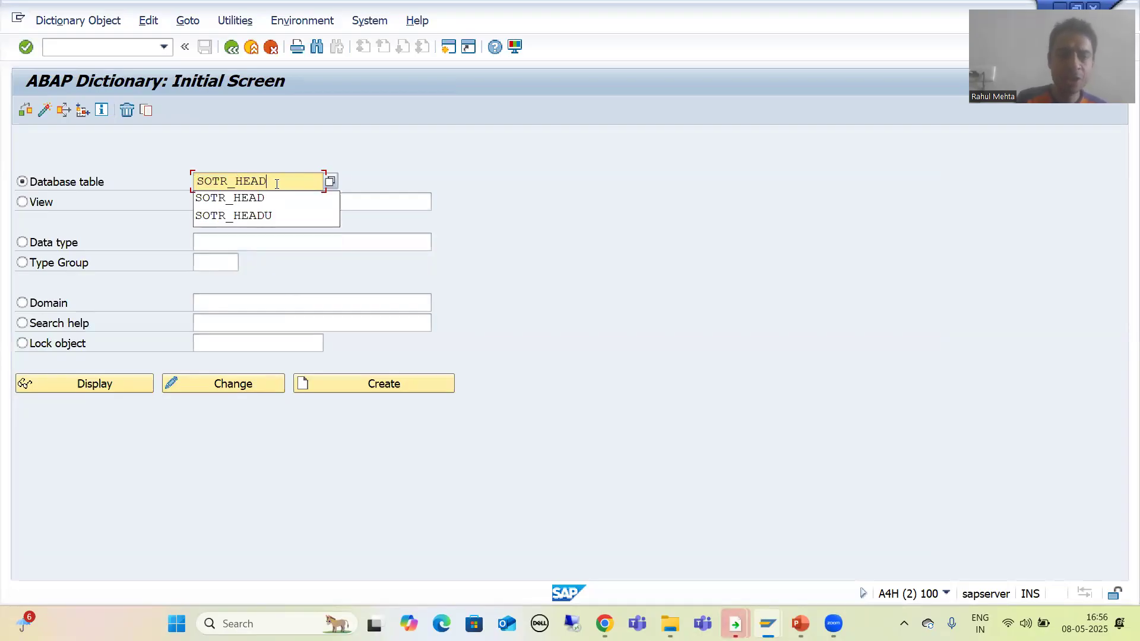
{"action": "type", "text": "U"}
Display table SOTR_HEADU and open its contents in the data browser selection screen.
{"action": "left_click", "coordinate": [108, 385]}
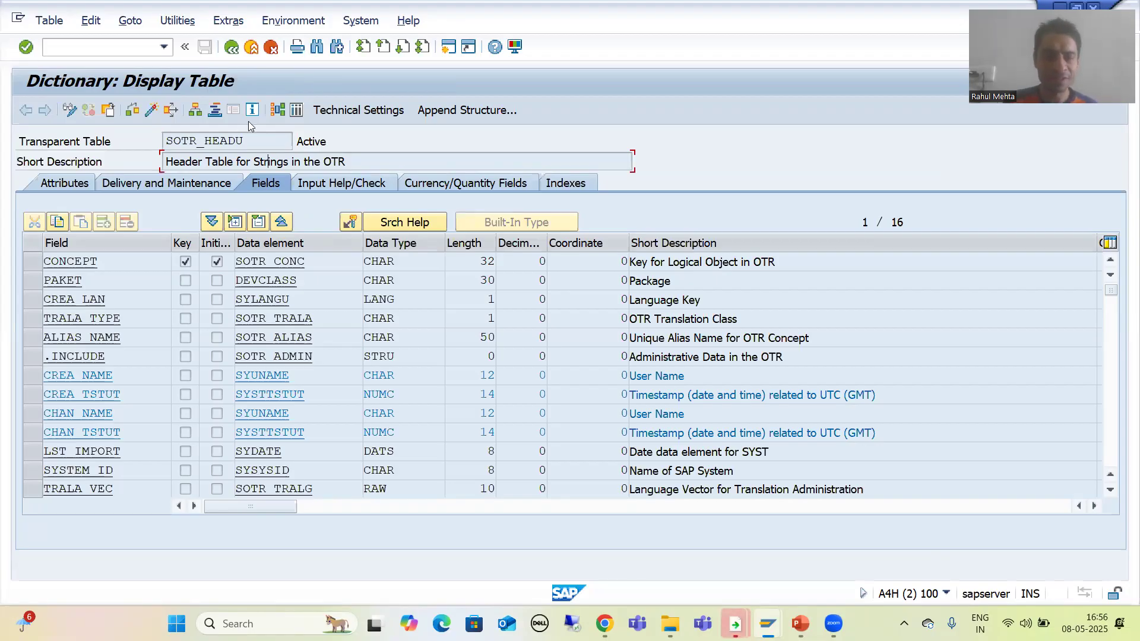
{"action": "left_click", "coordinate": [296, 111]}
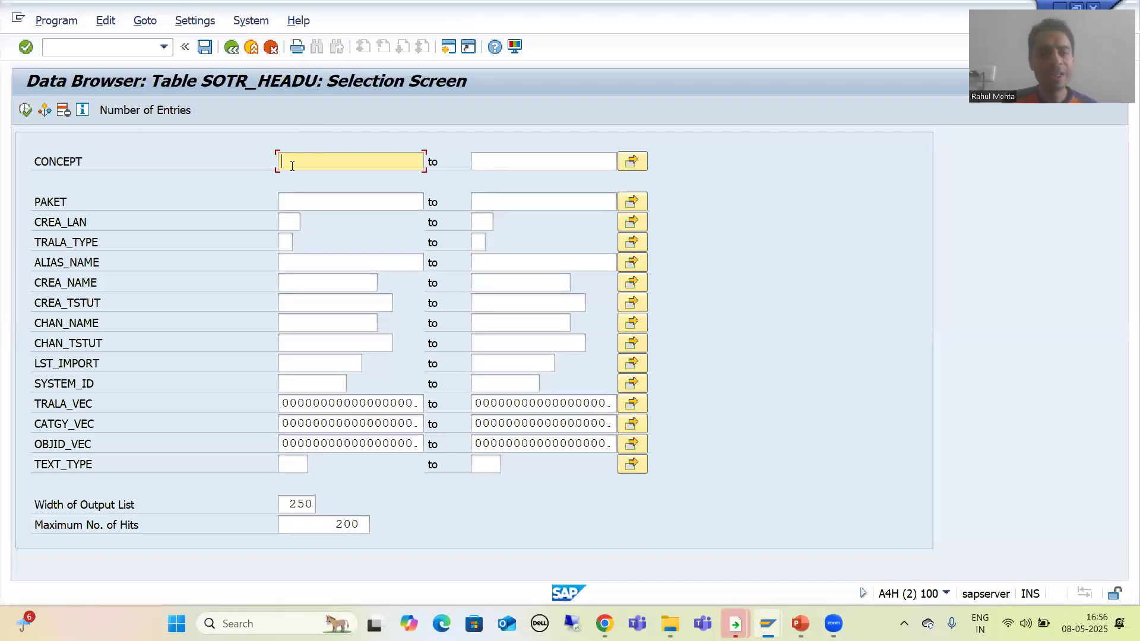
{"action": "key", "text": "ctrl+v"}
{"action": "key", "text": "BackSpace"}
{"action": "key", "text": "BackSpace"}
{"action": "key", "text": "BackSpace"}
{"action": "key", "text": "BackSpace"}
{"action": "key", "text": "BackSpace"}
{"action": "key", "text": "BackSpace"}
{"action": "key", "text": "BackSpace"}
{"action": "key", "text": "BackSpace"}
{"action": "key", "text": "BackSpace"}
{"action": "key", "text": "BackSpace"}
{"action": "key", "text": "alt+Tab"}
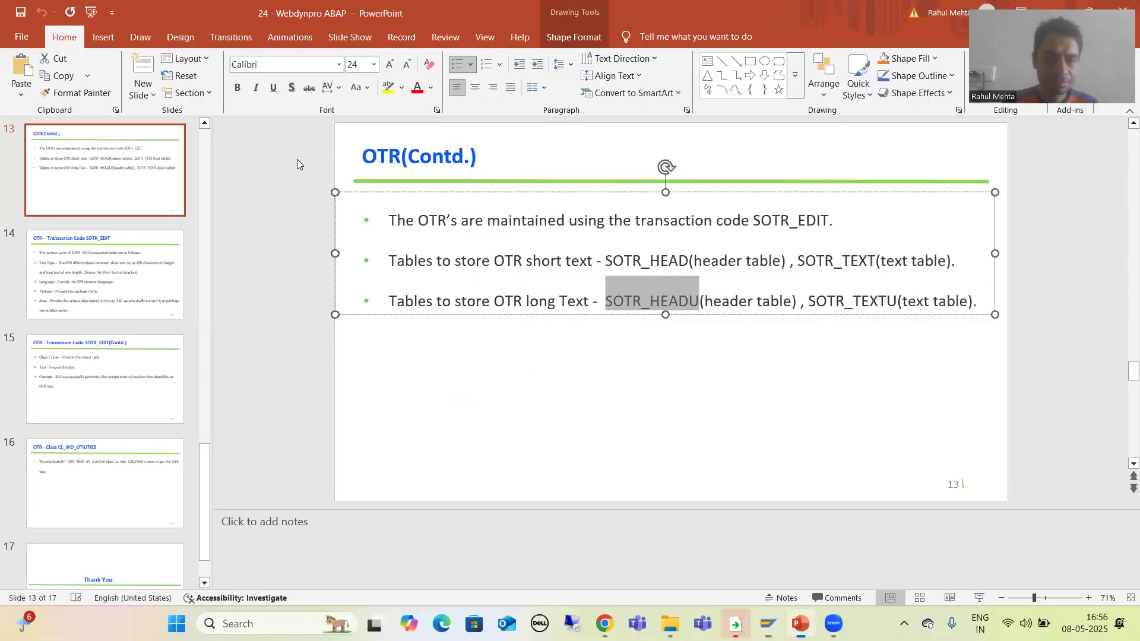
{"action": "key", "text": "alt+Tab"}
Copy the concept ID from the concept window and paste it into the SOTR_HEADU CONCEPT field.
{"action": "mouse_move", "coordinate": [735, 623]}
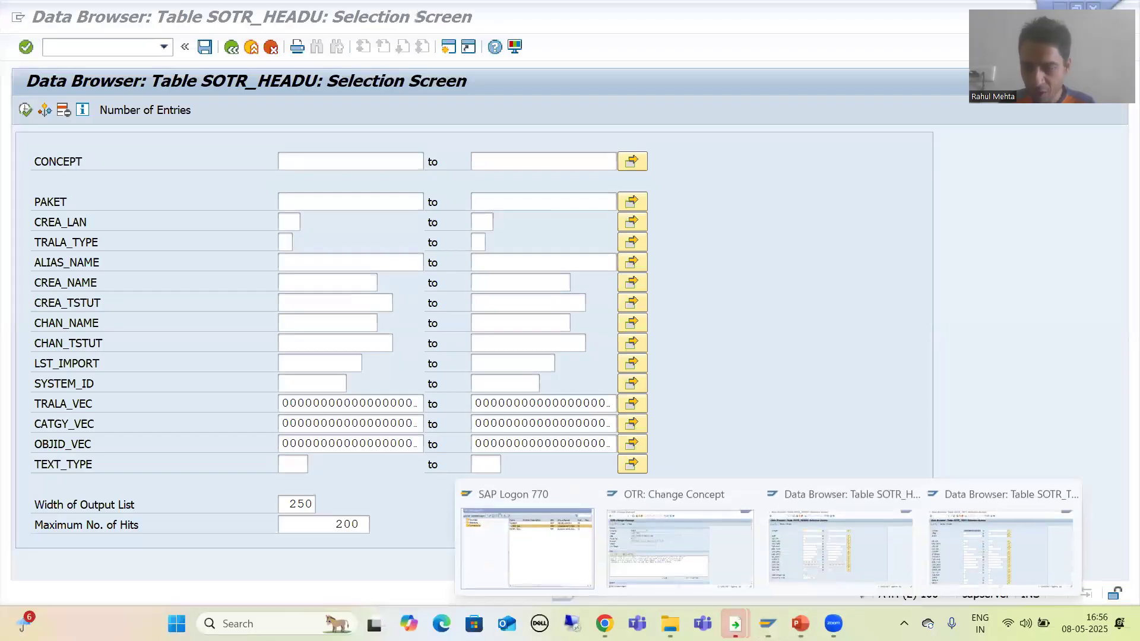
{"action": "left_click", "coordinate": [674, 561]}
{"action": "left_click_drag", "start_coordinate": [192, 239], "coordinate": [442, 242]}
{"action": "key", "text": "alt+Tab"}
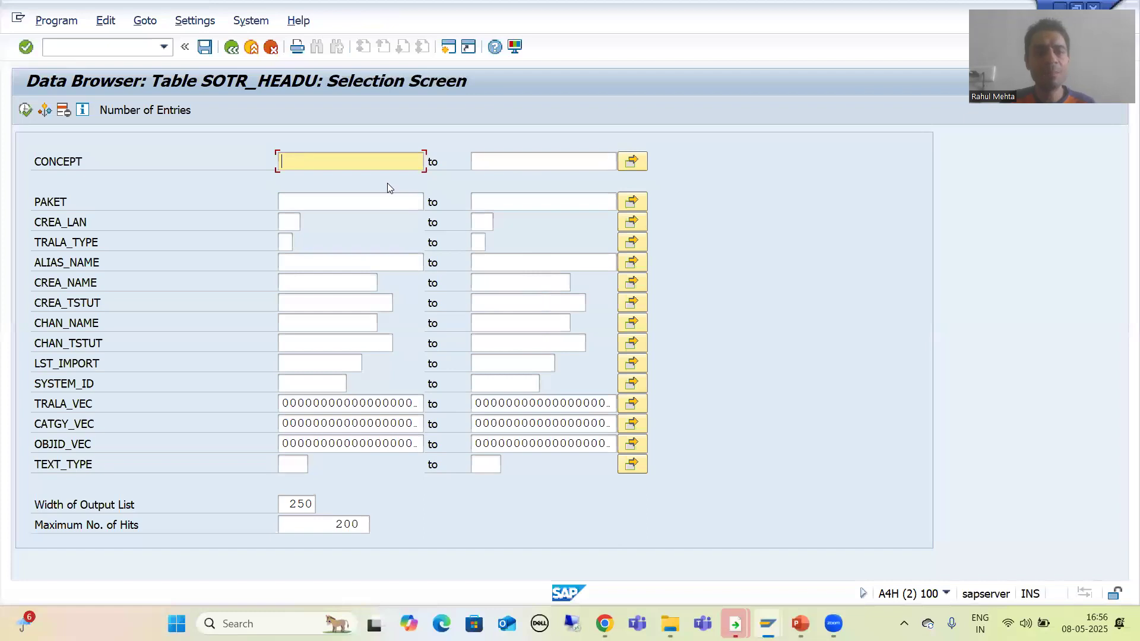
{"action": "type", "text": "v"}
{"action": "key", "text": "BackSpace"}
{"action": "left_click", "coordinate": [356, 165]}
{"action": "key", "text": "ctrl+v"}
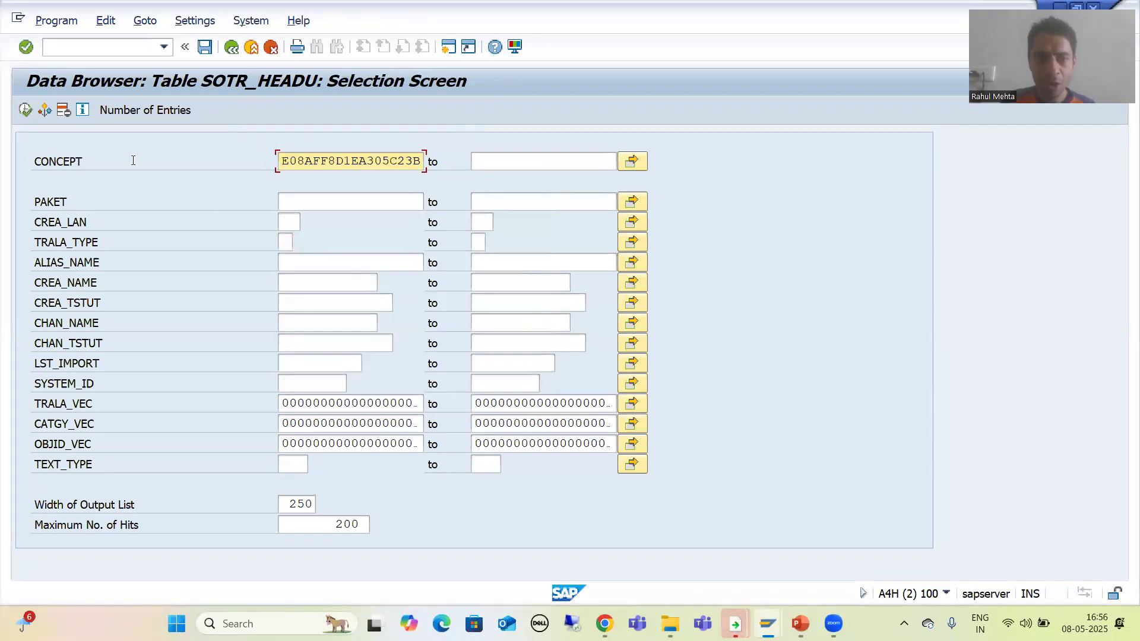
Check the number of matching entries, then display the SOTR_HEADU entry and scroll across its fields.
{"action": "left_click", "coordinate": [139, 110]}
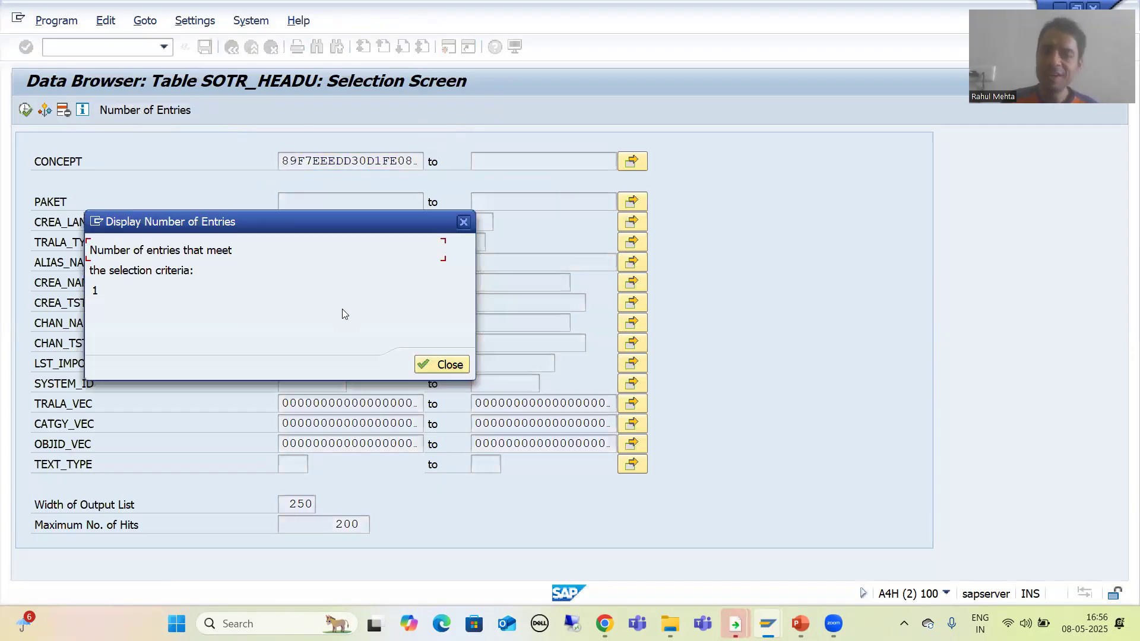
{"action": "left_click", "coordinate": [441, 365]}
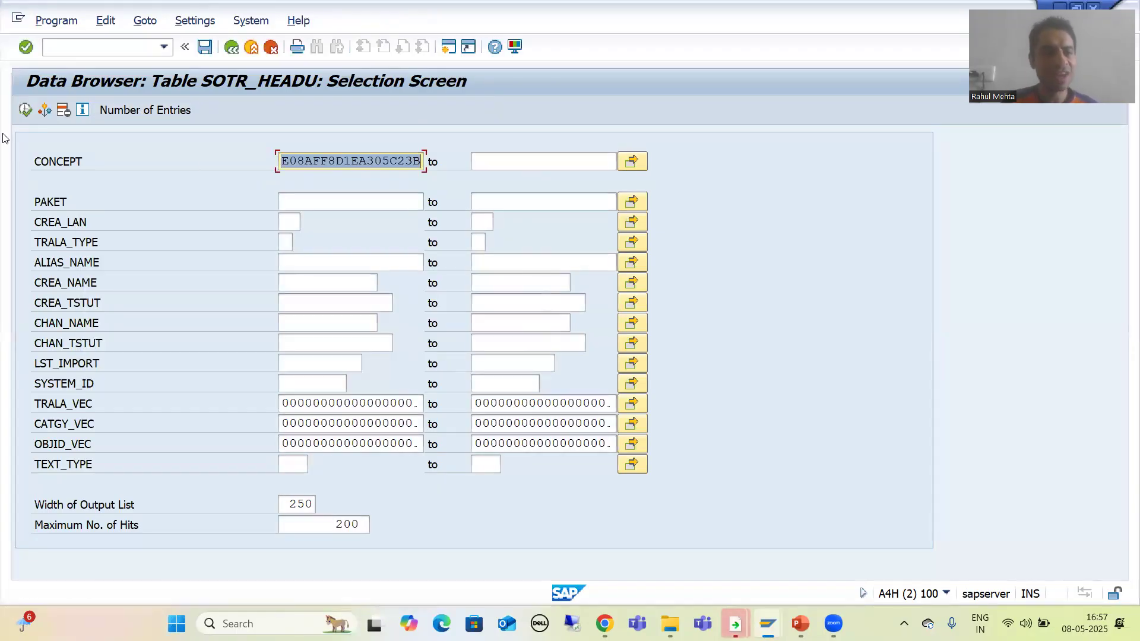
{"action": "left_click", "coordinate": [25, 109]}
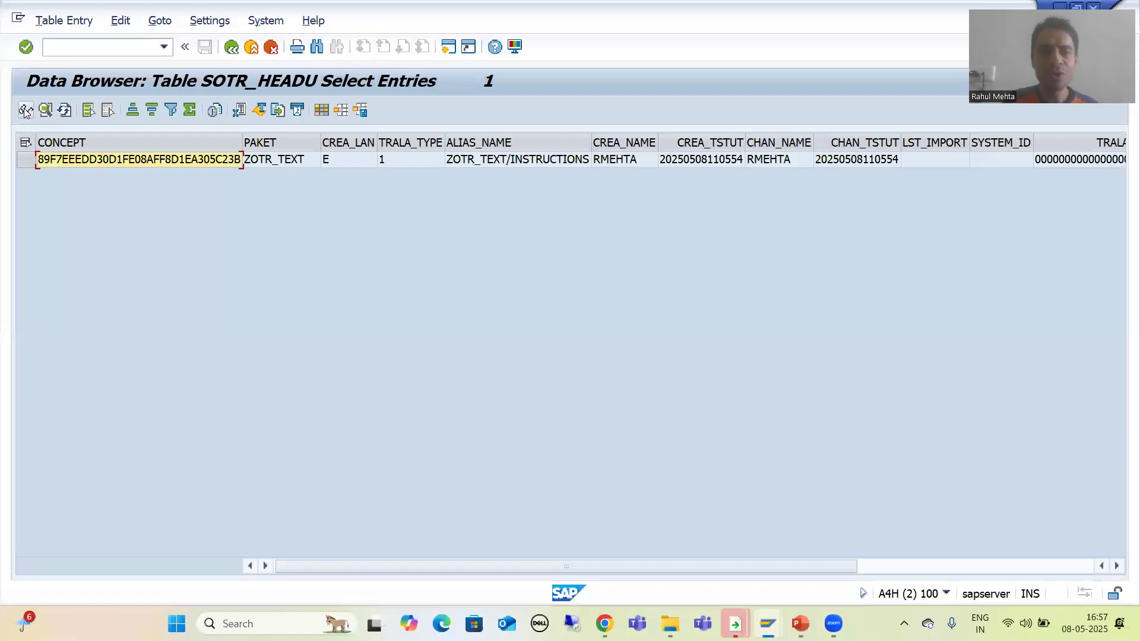
{"action": "left_click", "coordinate": [23, 159]}
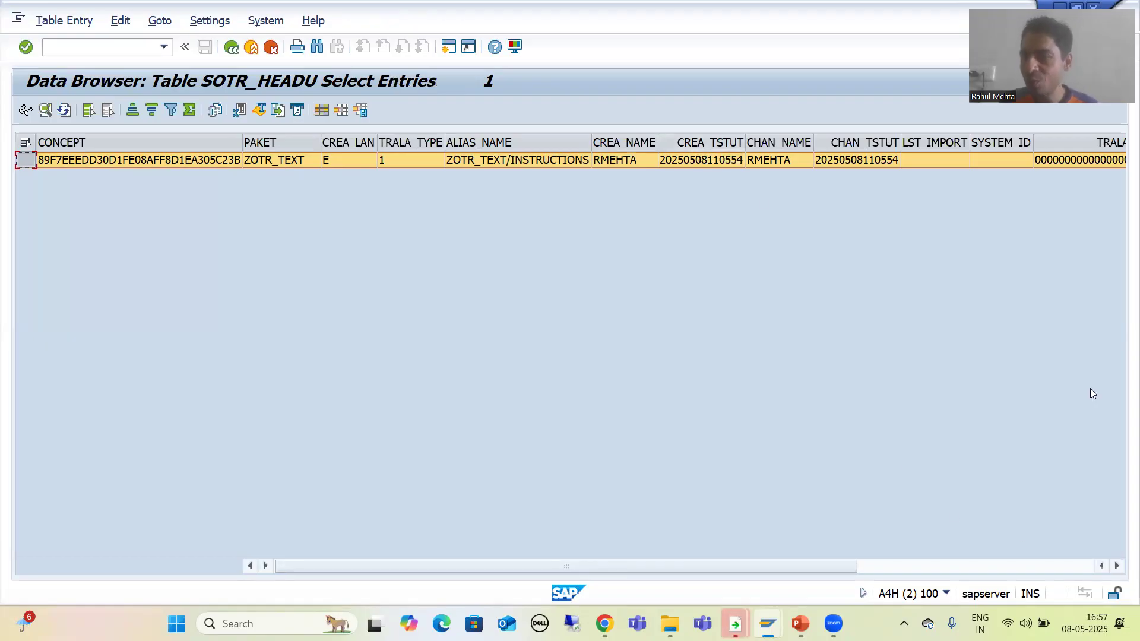
{"action": "left_click", "coordinate": [1117, 566]}
{"action": "left_click", "coordinate": [1118, 565]}
{"action": "left_click", "coordinate": [1117, 566]}
{"action": "left_click", "coordinate": [1117, 566]}
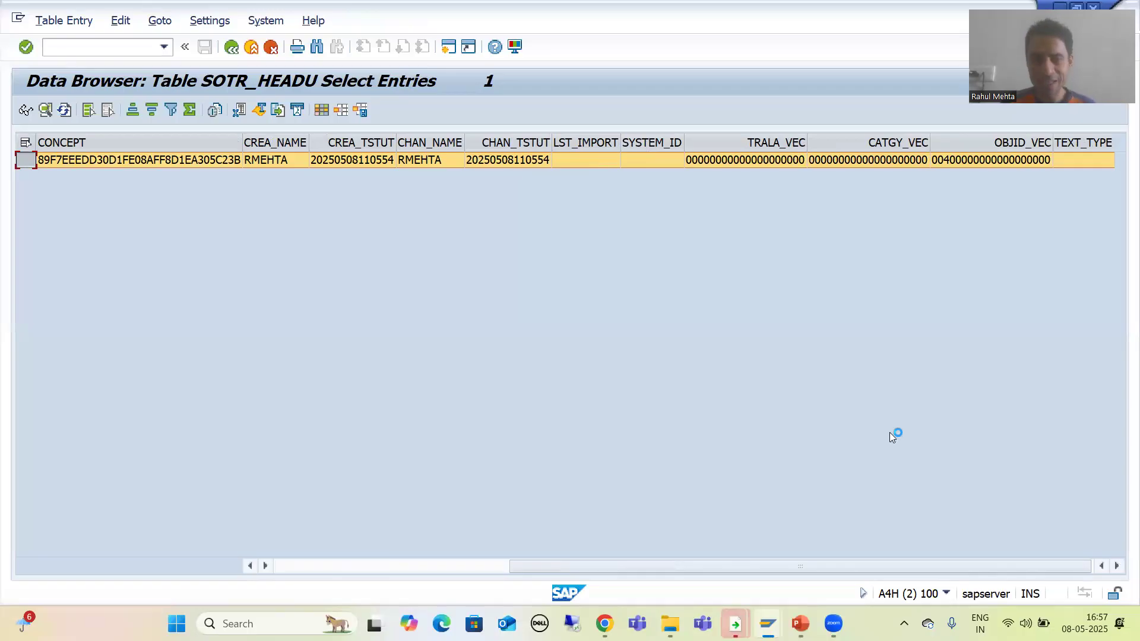
Go back to the dictionary and switch the displayed table to SOTR_TEXTU.
{"action": "left_click", "coordinate": [231, 48]}
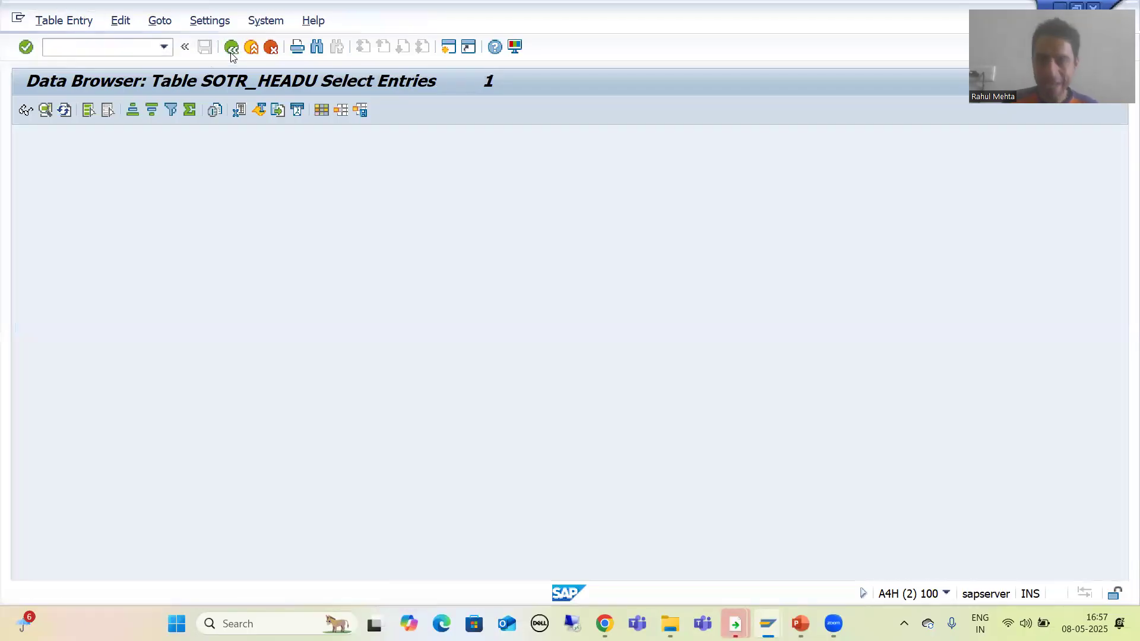
{"action": "left_click", "coordinate": [231, 51]}
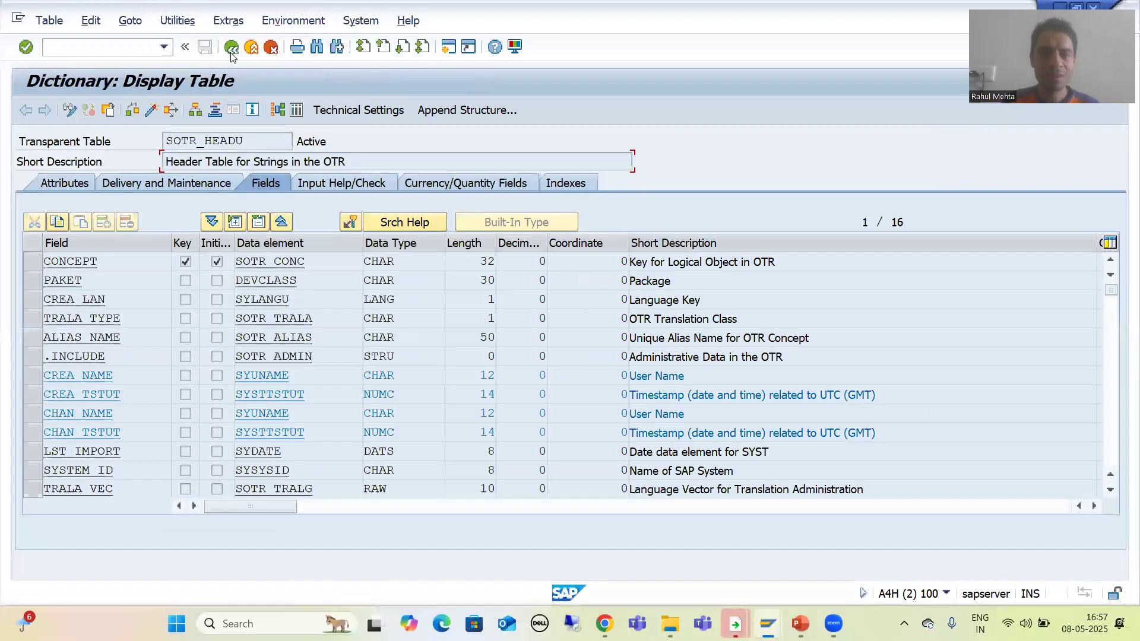
{"action": "left_click", "coordinate": [108, 110]}
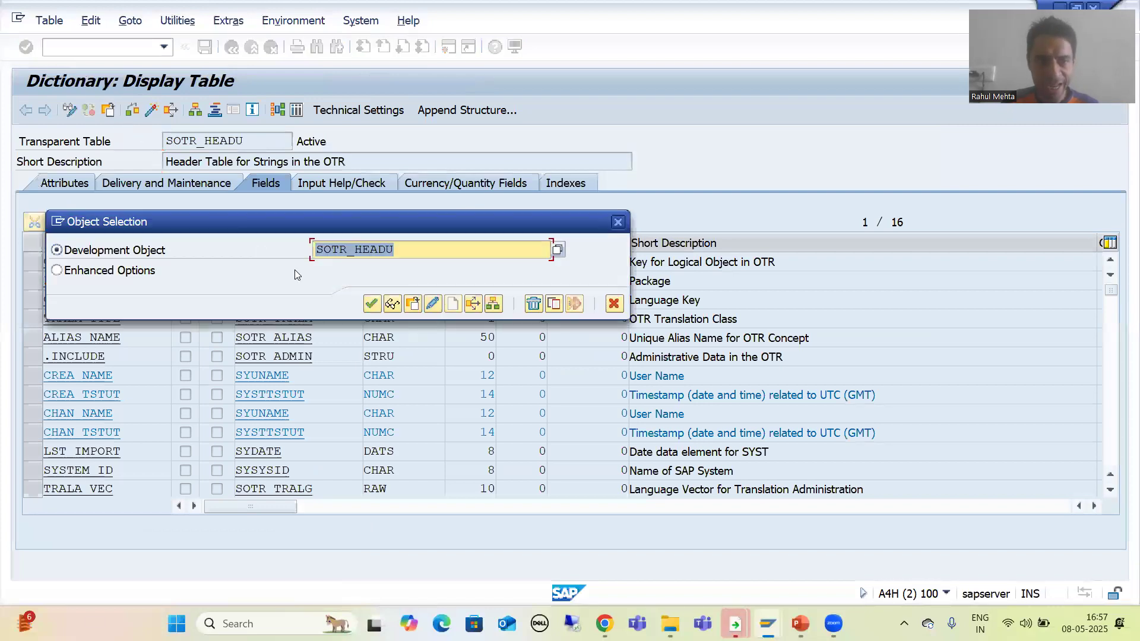
{"action": "left_click", "coordinate": [423, 250]}
{"action": "key", "text": "BackSpace"}
{"action": "key", "text": "BackSpace"}
{"action": "key", "text": "BackSpace"}
{"action": "key", "text": "BackSpace"}
{"action": "key", "text": "BackSpace"}
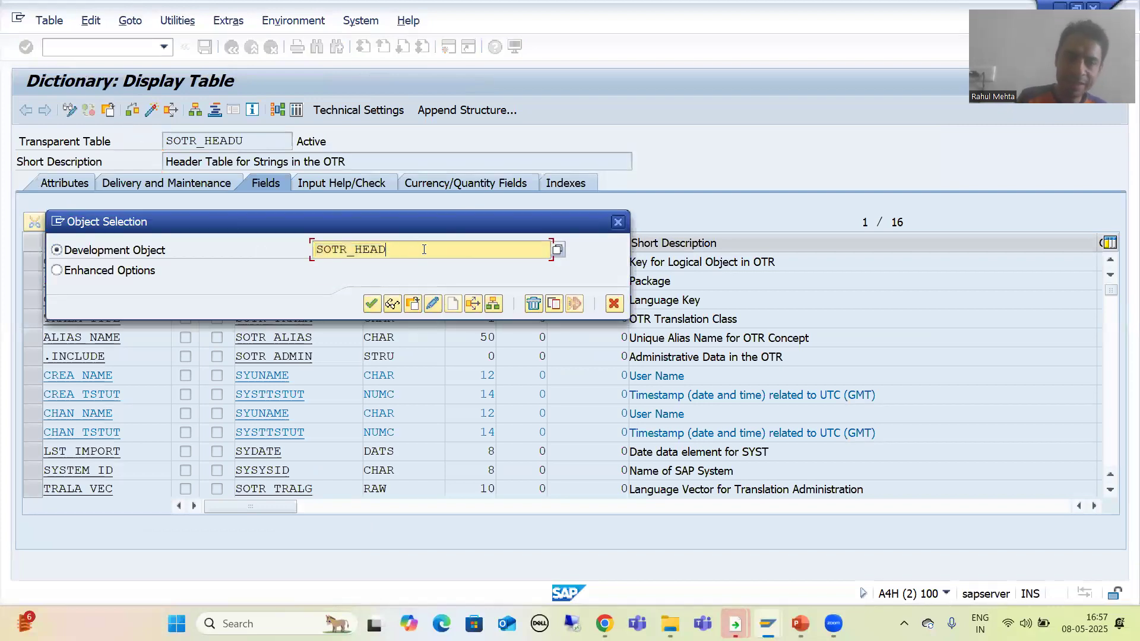
{"action": "type", "text": "ext"}
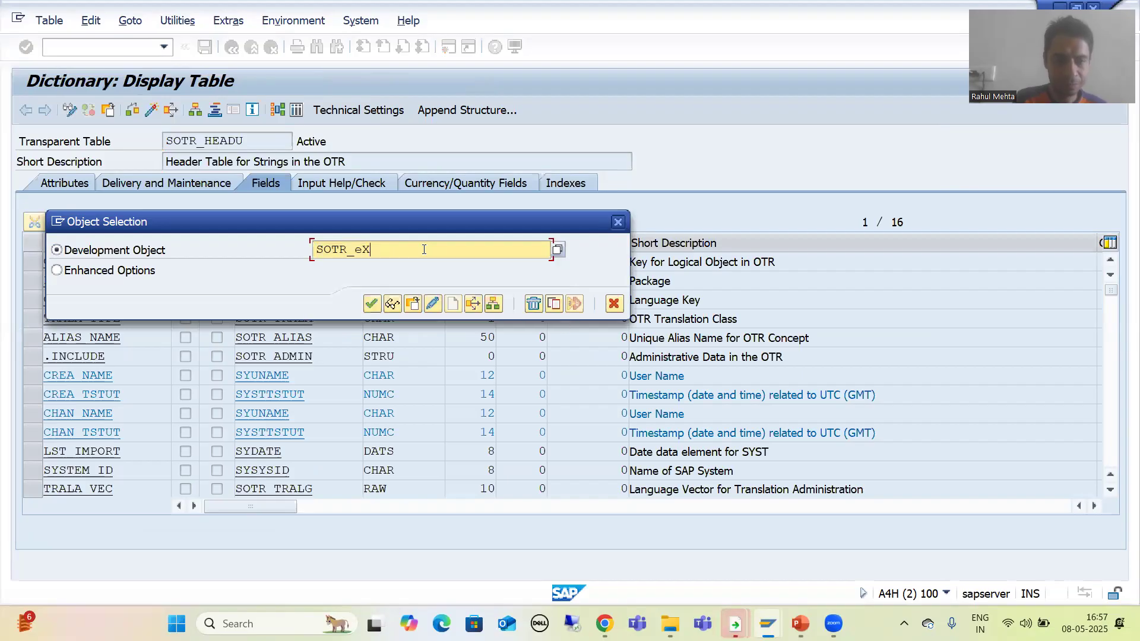
{"action": "key", "text": "BackSpace"}
{"action": "key", "text": "BackSpace"}
{"action": "key", "text": "BackSpace"}
{"action": "type", "text": "TEXTU"}
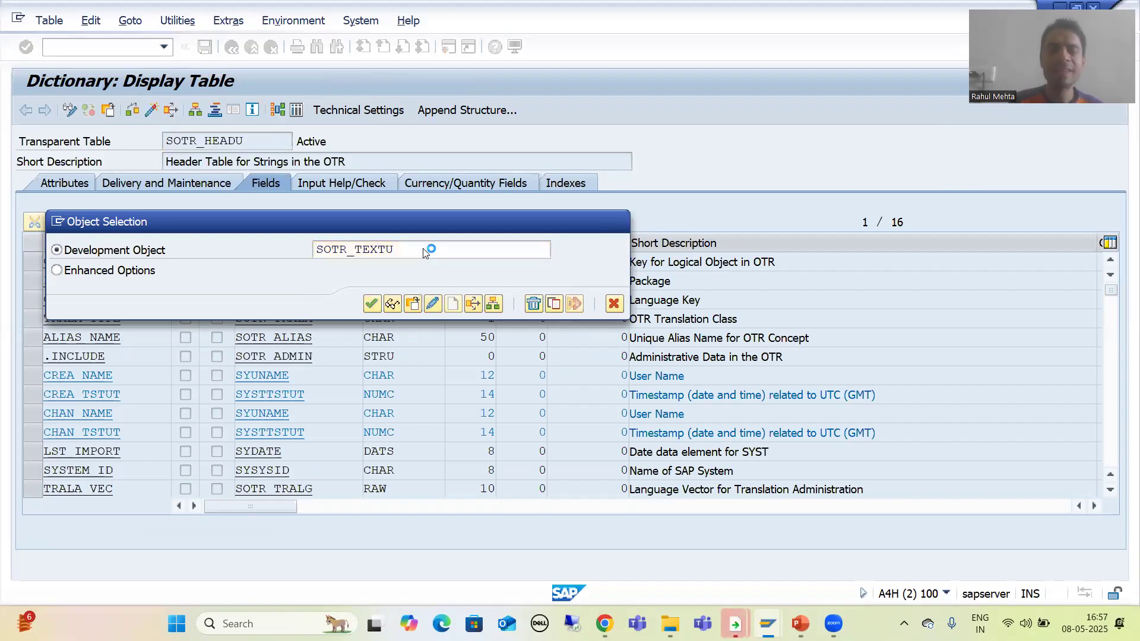
{"action": "key", "text": "Return"}
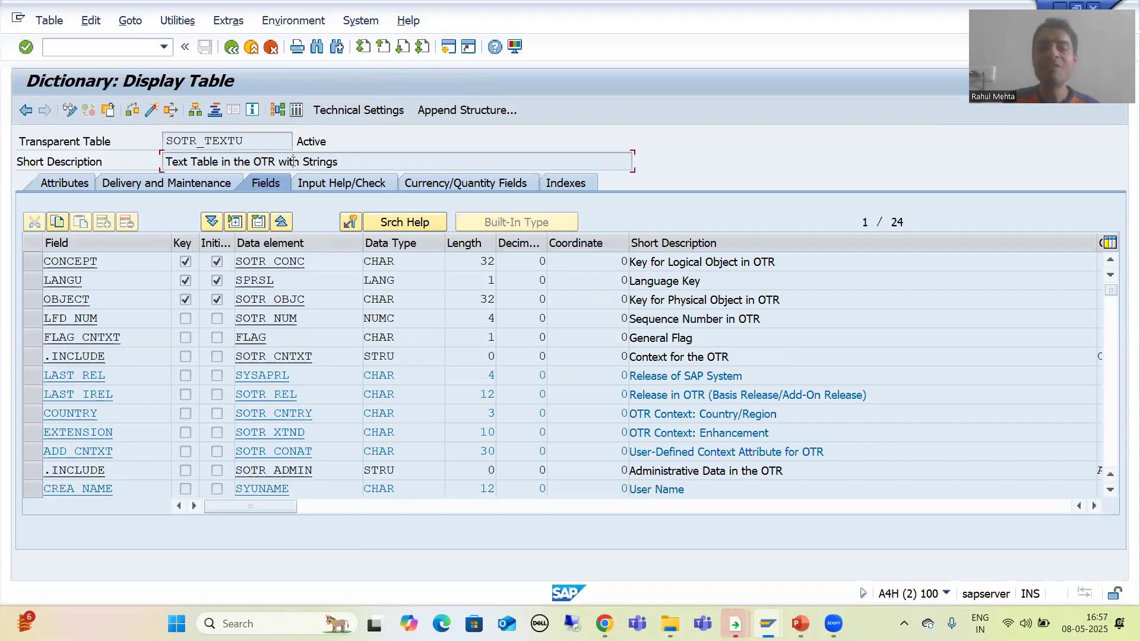
Open the SOTR_TEXTU contents, paste the copied concept ID into the CONCEPT field and execute the selection.
{"action": "left_click", "coordinate": [296, 111]}
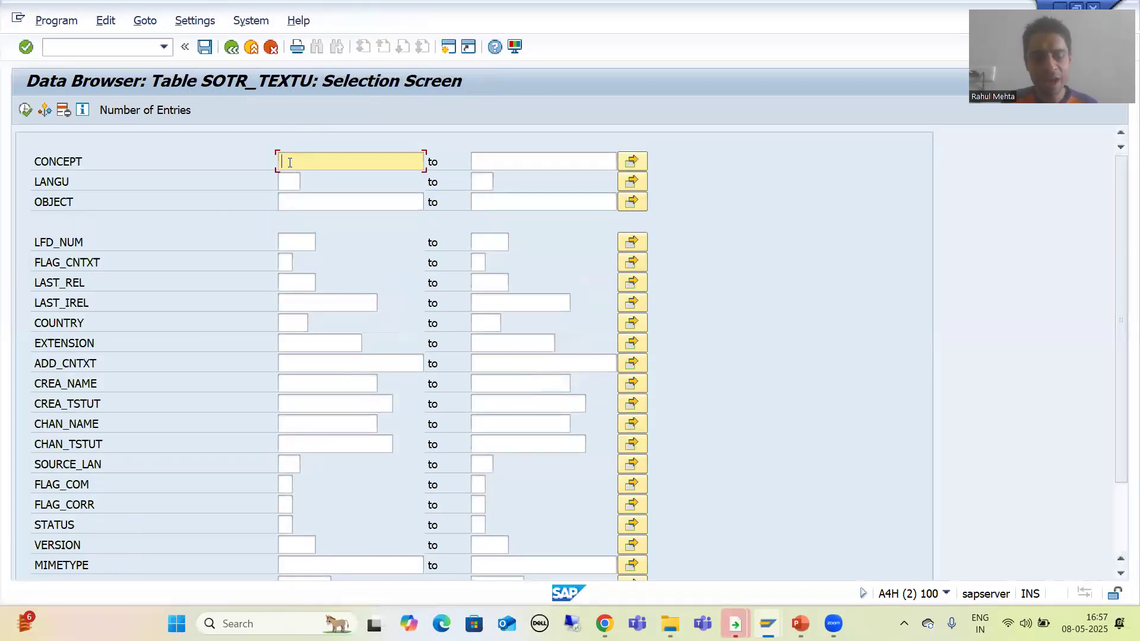
{"action": "type", "text": "E08AFF8D1EA305C23B"}
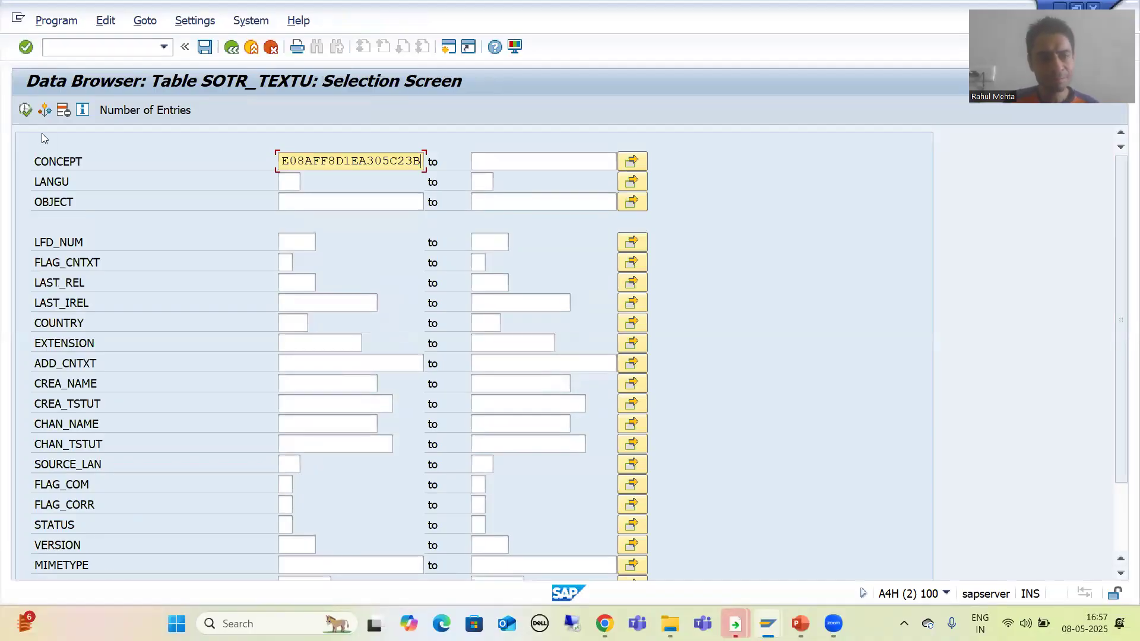
{"action": "left_click", "coordinate": [25, 110]}
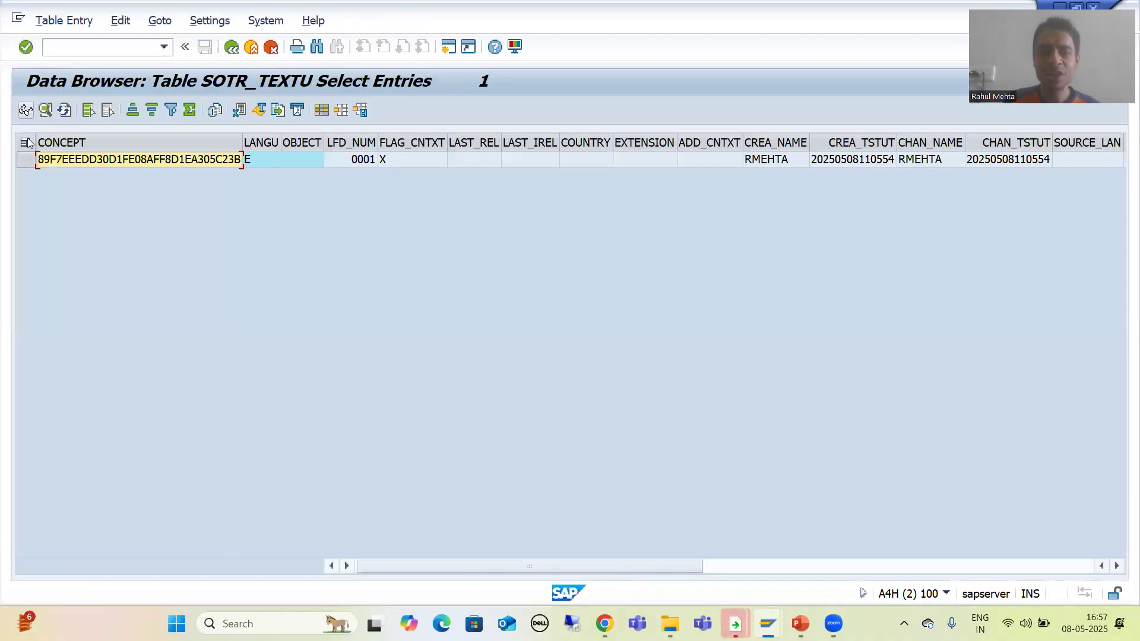
Select the SOTR_TEXTU entry and scroll across its fields to the TEXT column.
{"action": "left_click", "coordinate": [26, 159]}
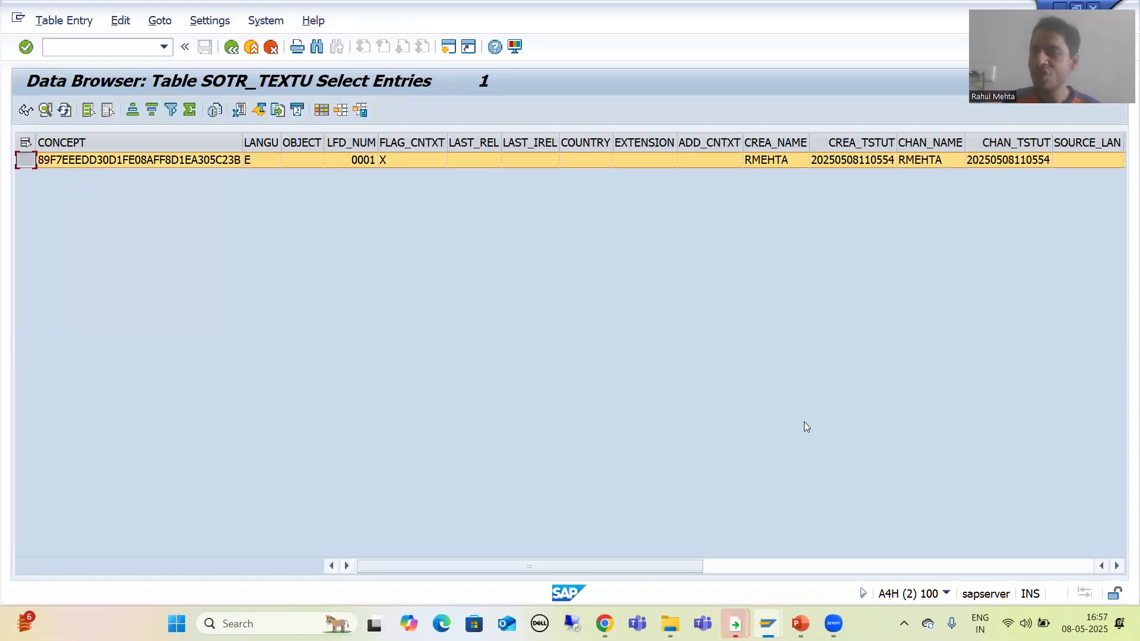
{"action": "left_click", "coordinate": [1117, 566]}
{"action": "left_click", "coordinate": [1117, 568]}
{"action": "left_click", "coordinate": [1117, 568]}
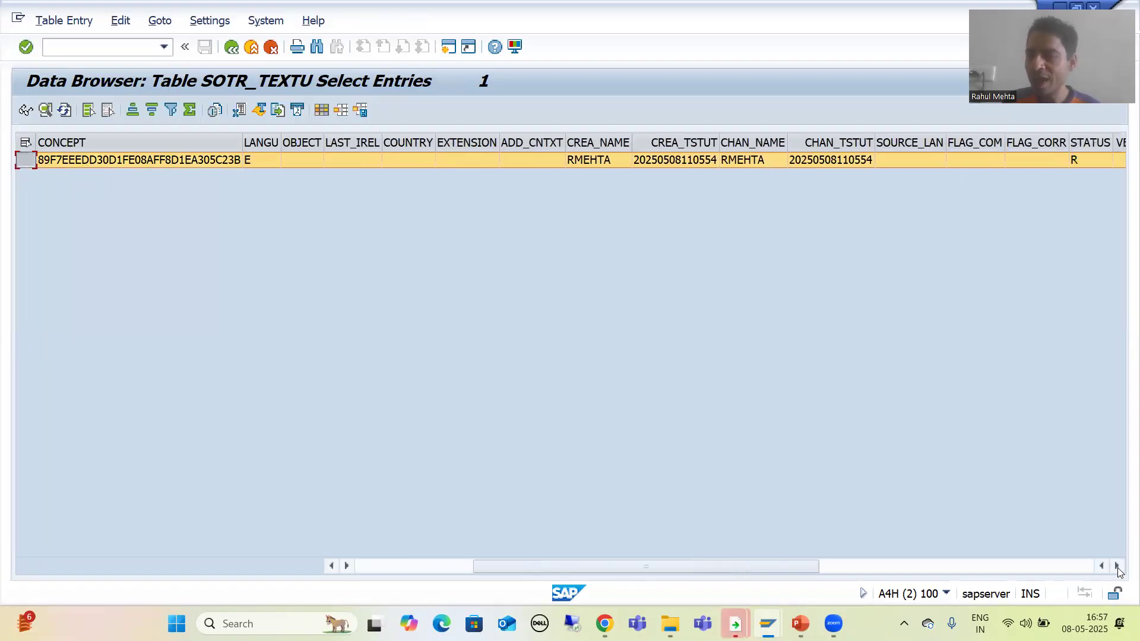
{"action": "left_click", "coordinate": [1117, 567]}
{"action": "left_click", "coordinate": [1117, 568]}
{"action": "left_click", "coordinate": [1118, 568]}
{"action": "left_click", "coordinate": [1118, 567]}
{"action": "left_click", "coordinate": [1117, 567]}
{"action": "left_click", "coordinate": [1117, 567]}
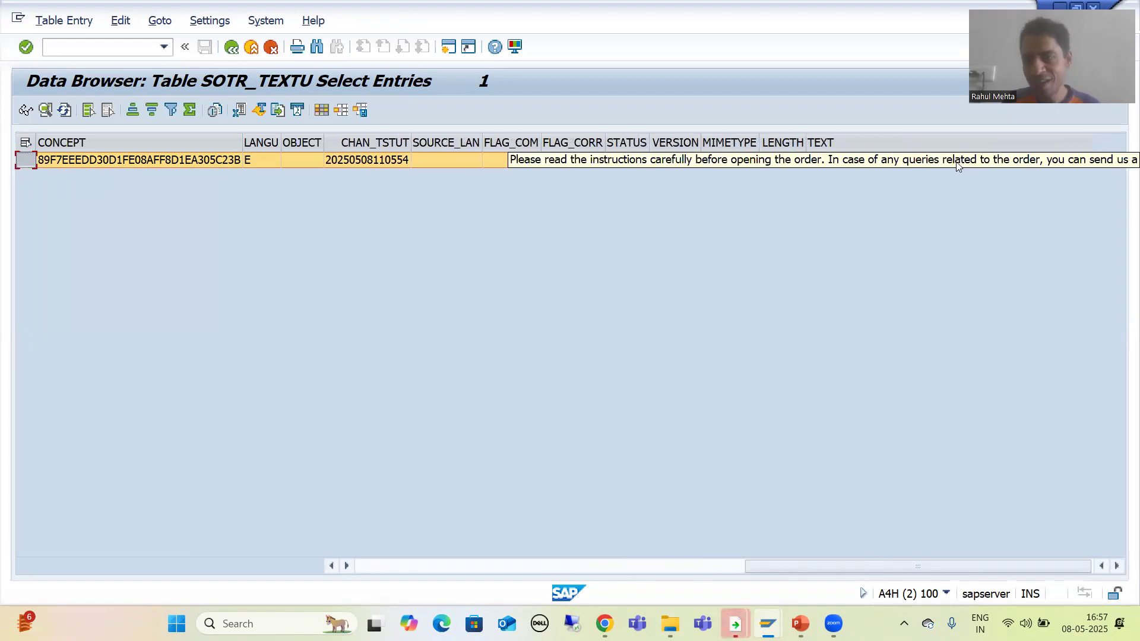
Return to the SOTR_TEXTU definition and examine its field list down to the TEXT field.
{"action": "left_click", "coordinate": [231, 50]}
{"action": "left_click", "coordinate": [231, 48]}
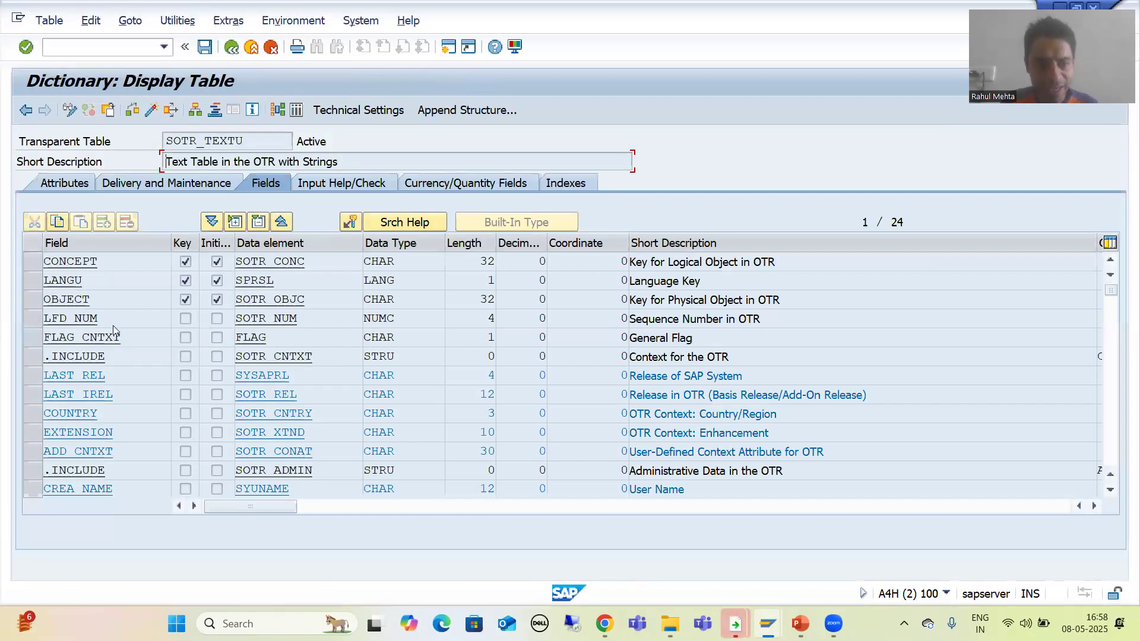
{"action": "scroll", "coordinate": [182, 461], "scroll_direction": "down", "scroll_amount": 4}
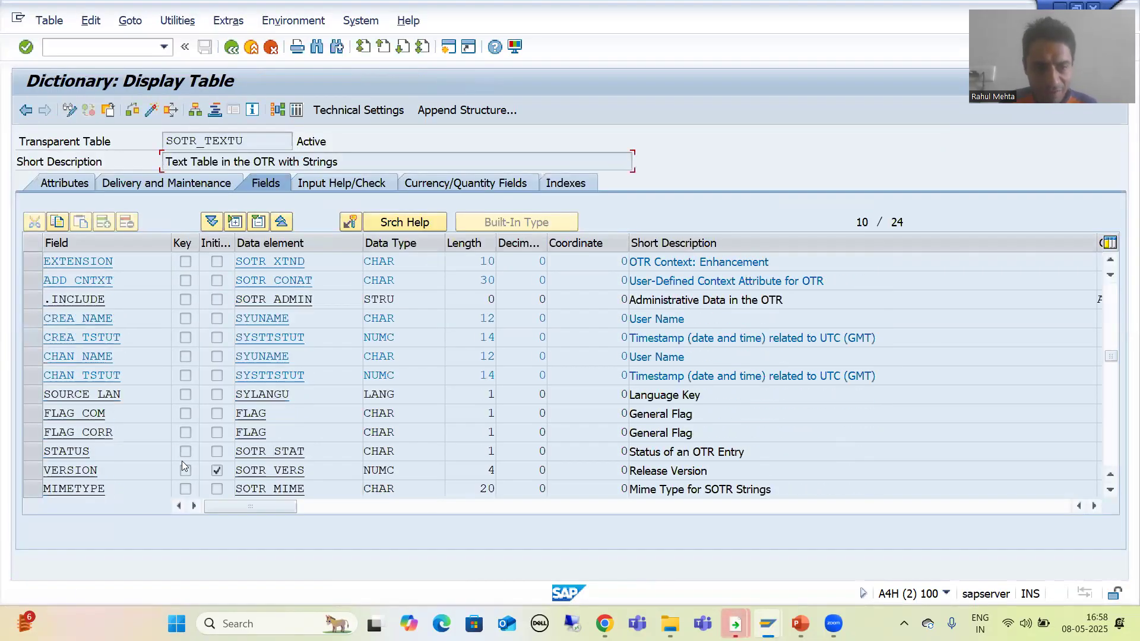
{"action": "left_click", "coordinate": [116, 471]}
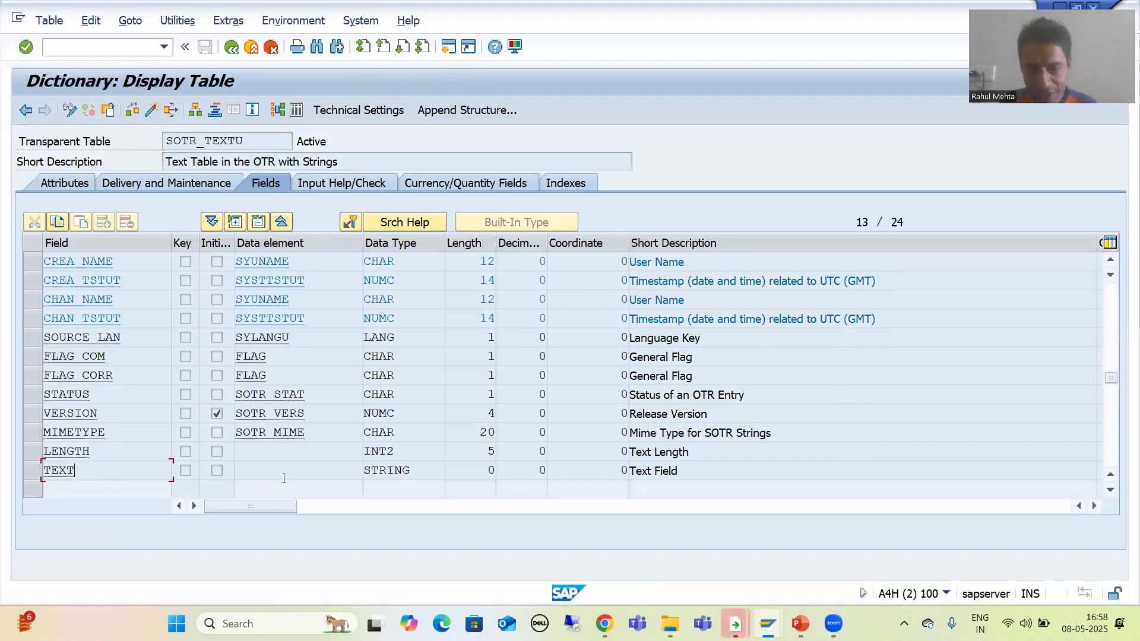
{"action": "left_click", "coordinate": [365, 473]}
{"action": "left_click_drag", "start_coordinate": [416, 469], "coordinate": [355, 468]}
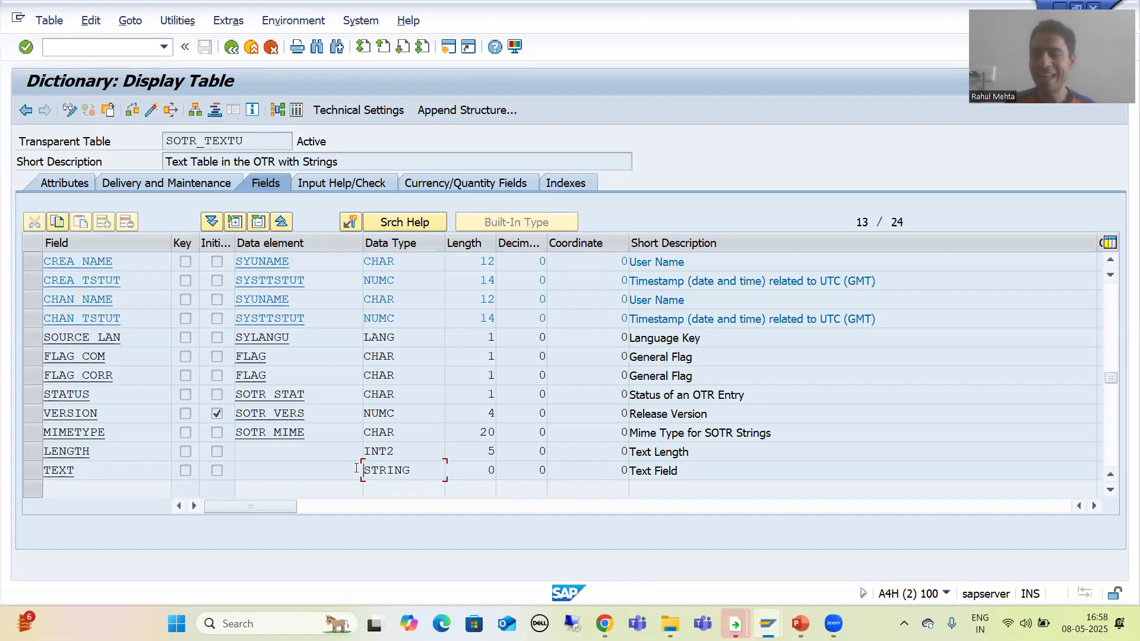
Switch to the OTR change concept window and go back to the OTR initial editor screen.
{"action": "mouse_move", "coordinate": [742, 612]}
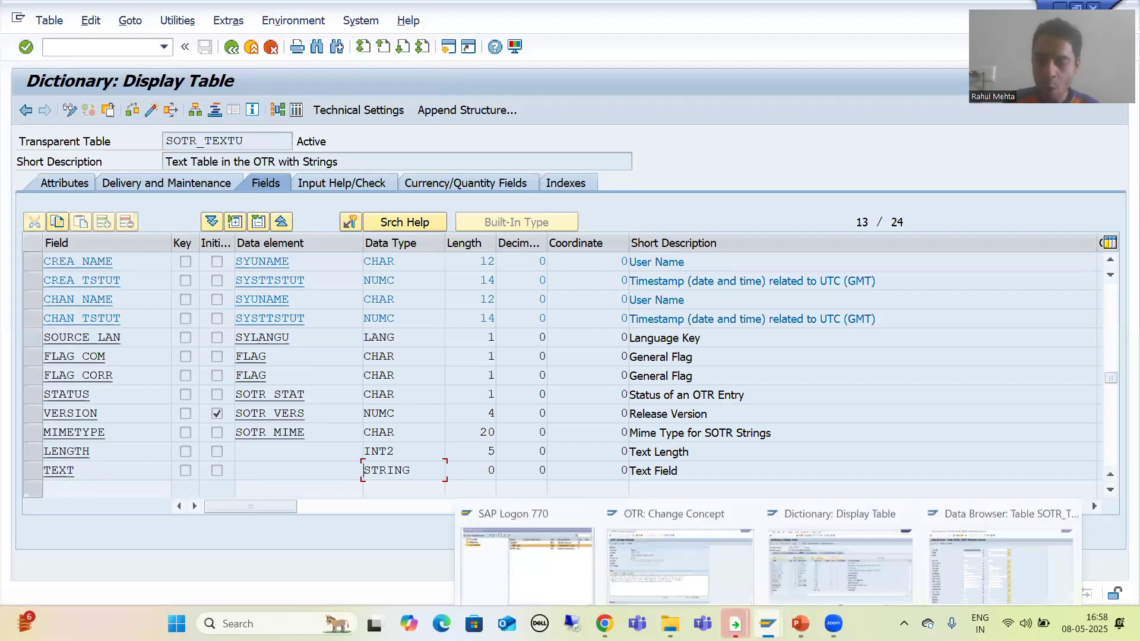
{"action": "left_click", "coordinate": [686, 549]}
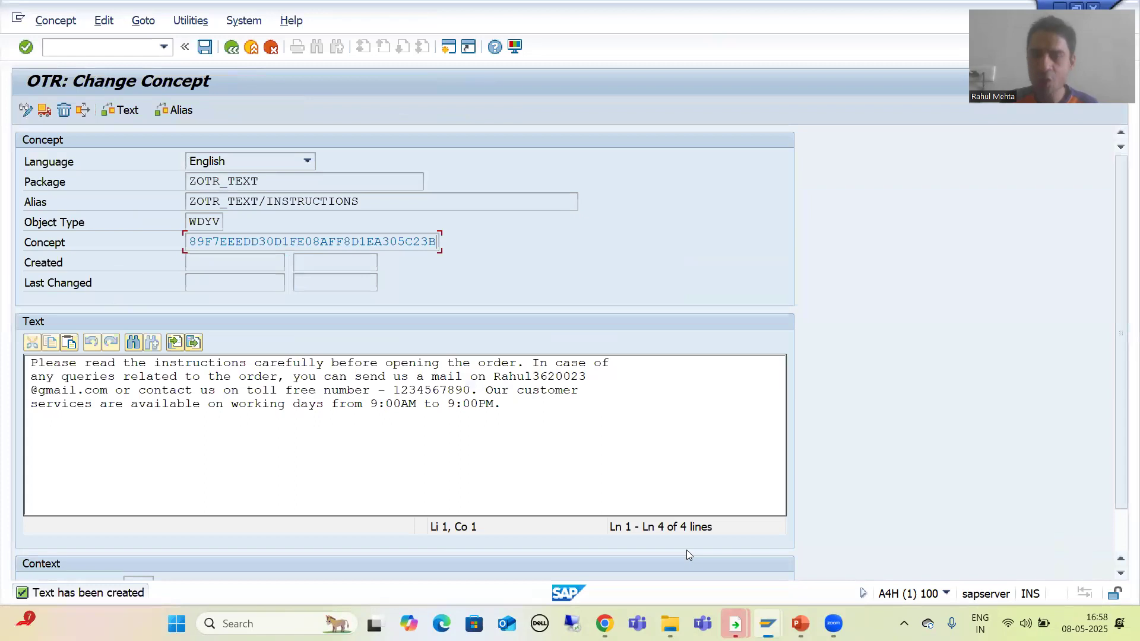
{"action": "left_click", "coordinate": [149, 22]}
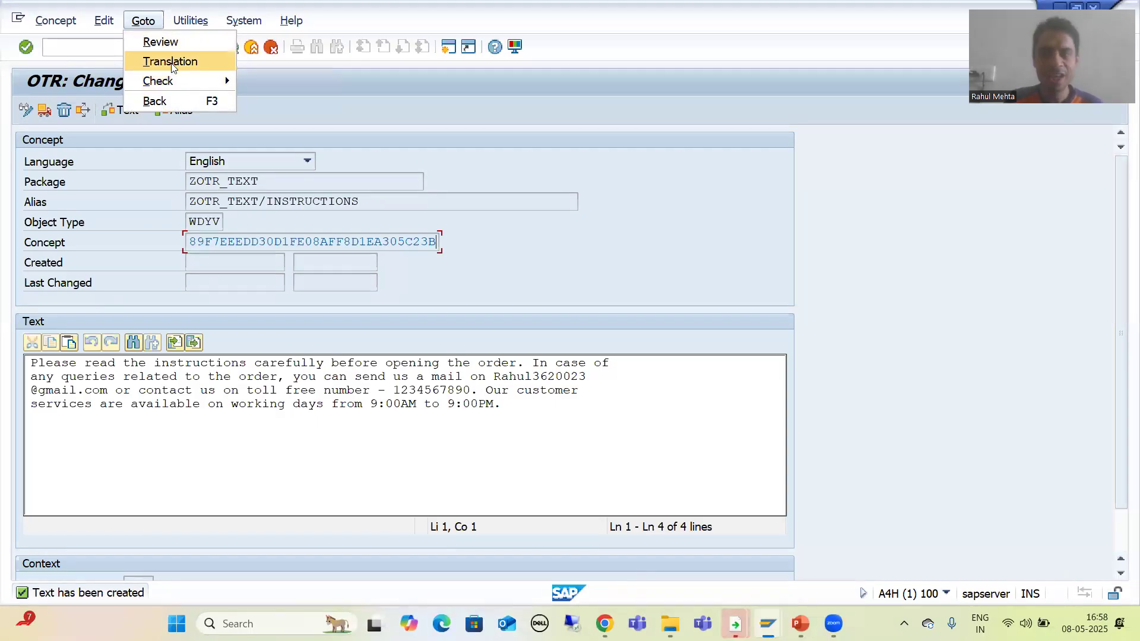
{"action": "left_click", "coordinate": [310, 459]}
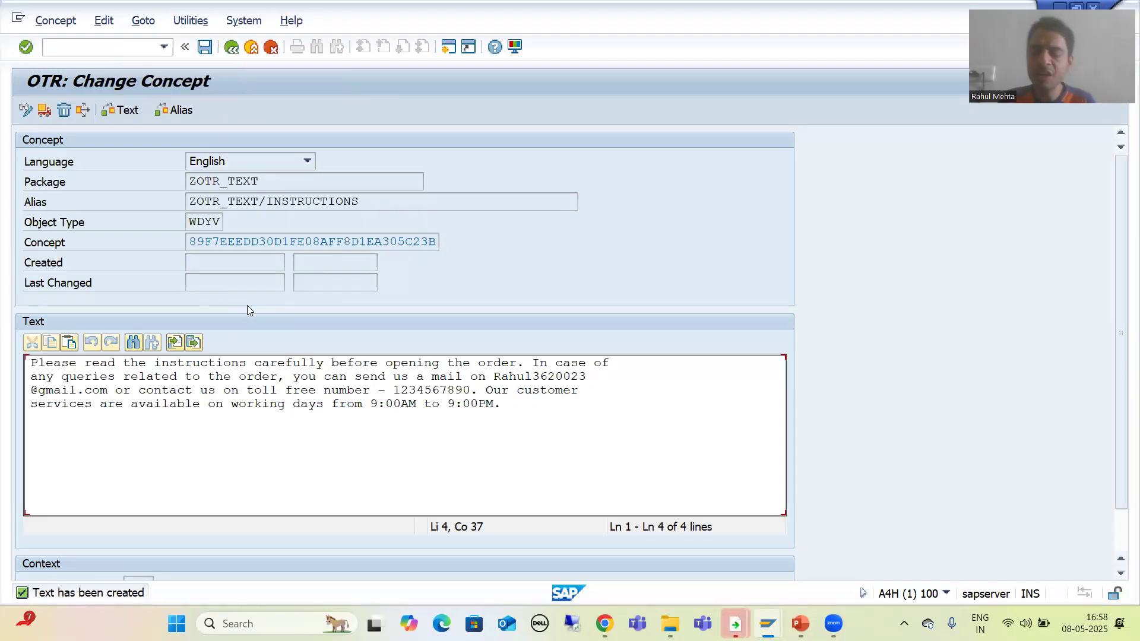
{"action": "left_click", "coordinate": [233, 48]}
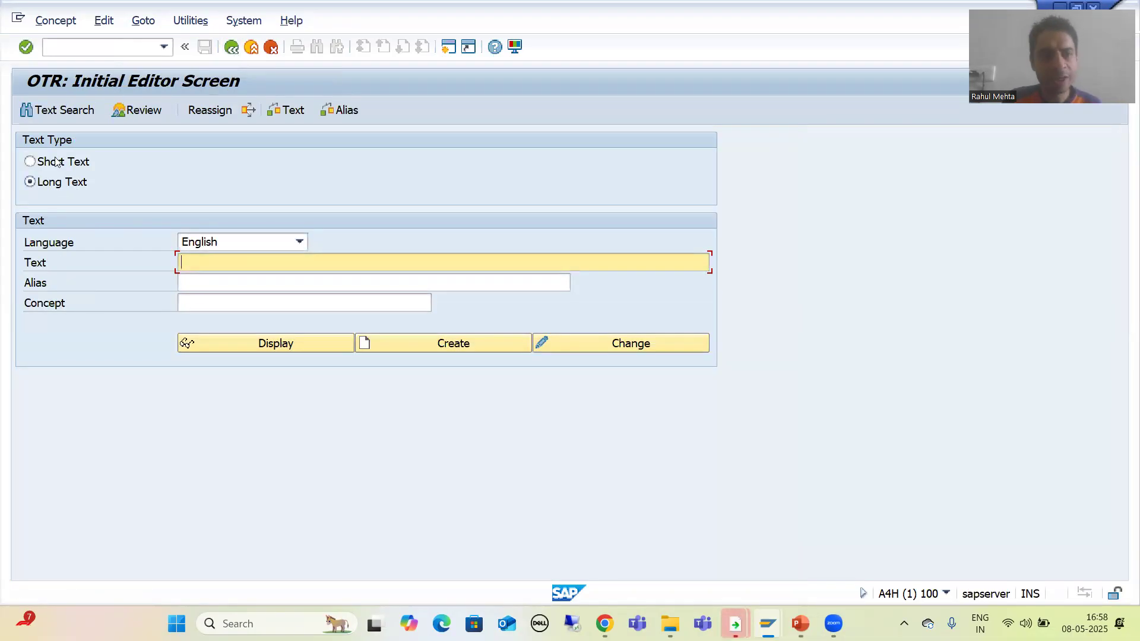
Open Text Search, enter package ZOTR_TEXT and run the search.
{"action": "left_click", "coordinate": [45, 111]}
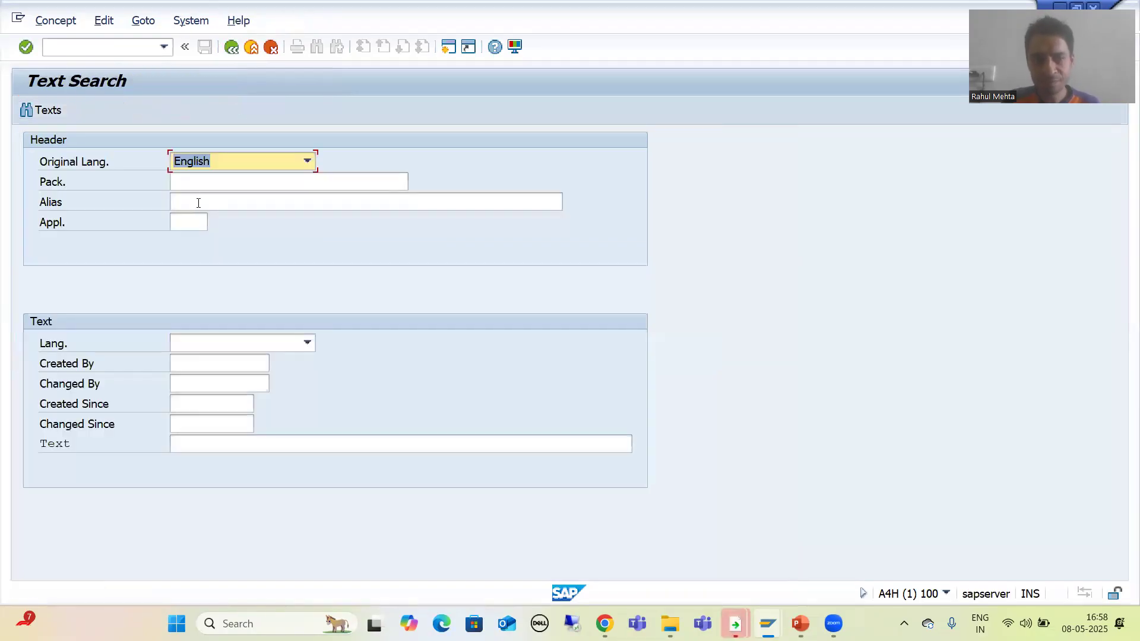
{"action": "left_click", "coordinate": [196, 182]}
{"action": "left_click", "coordinate": [195, 197]}
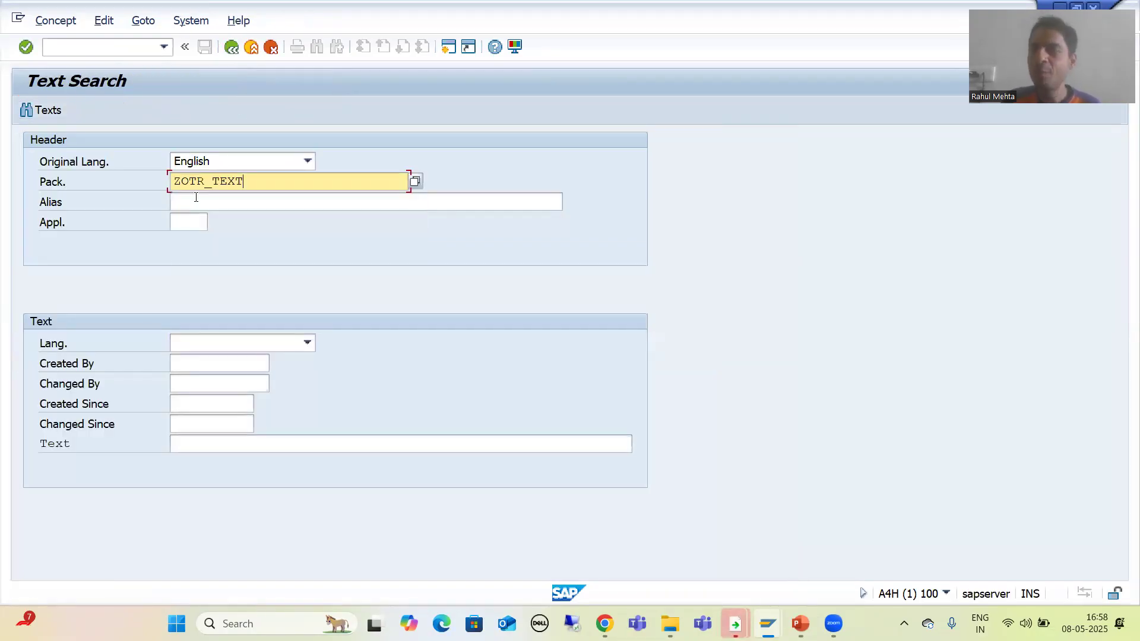
{"action": "left_click", "coordinate": [50, 110]}
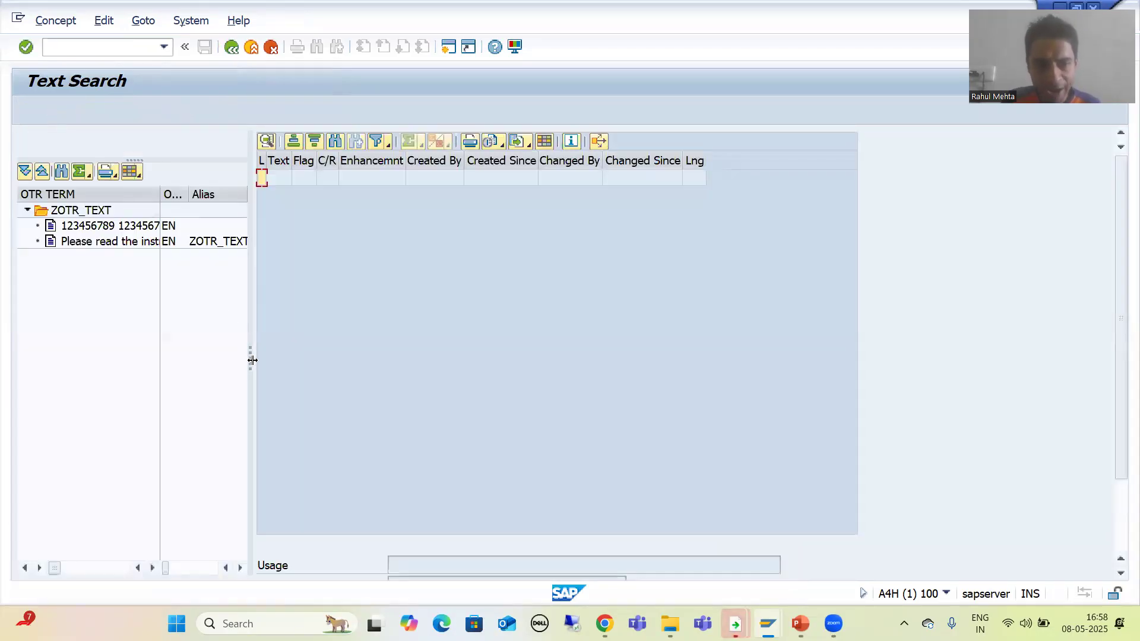
Widen the result tree and inspect each text found in package ZOTR_TEXT.
{"action": "left_click_drag", "start_coordinate": [253, 360], "coordinate": [310, 359]}
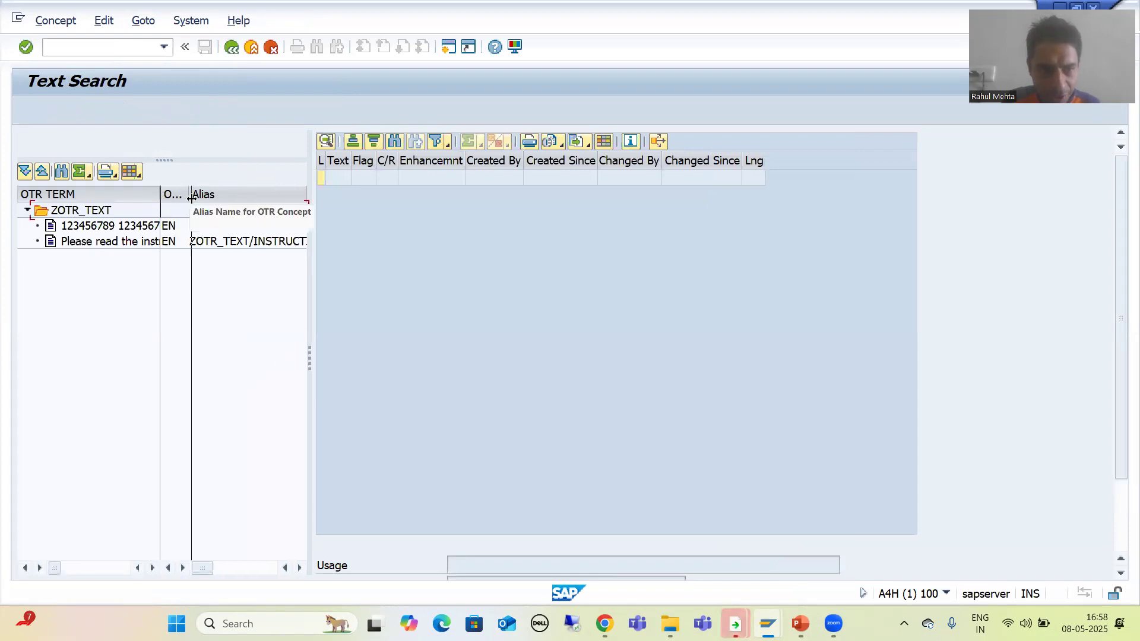
{"action": "left_click_drag", "start_coordinate": [191, 198], "coordinate": [194, 197]}
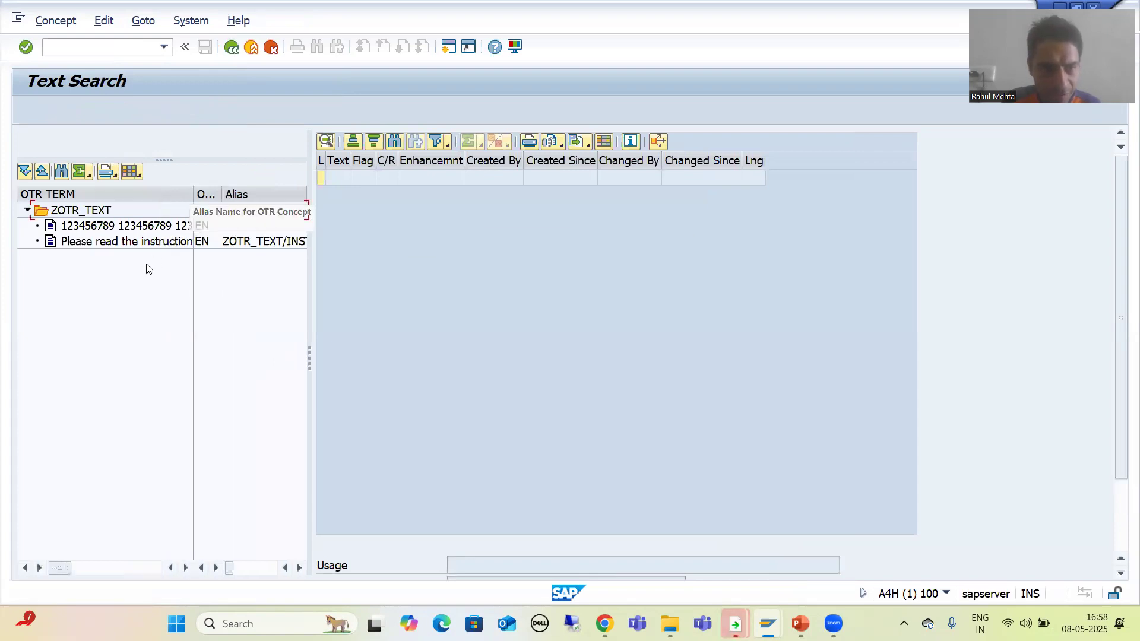
{"action": "left_click", "coordinate": [122, 244]}
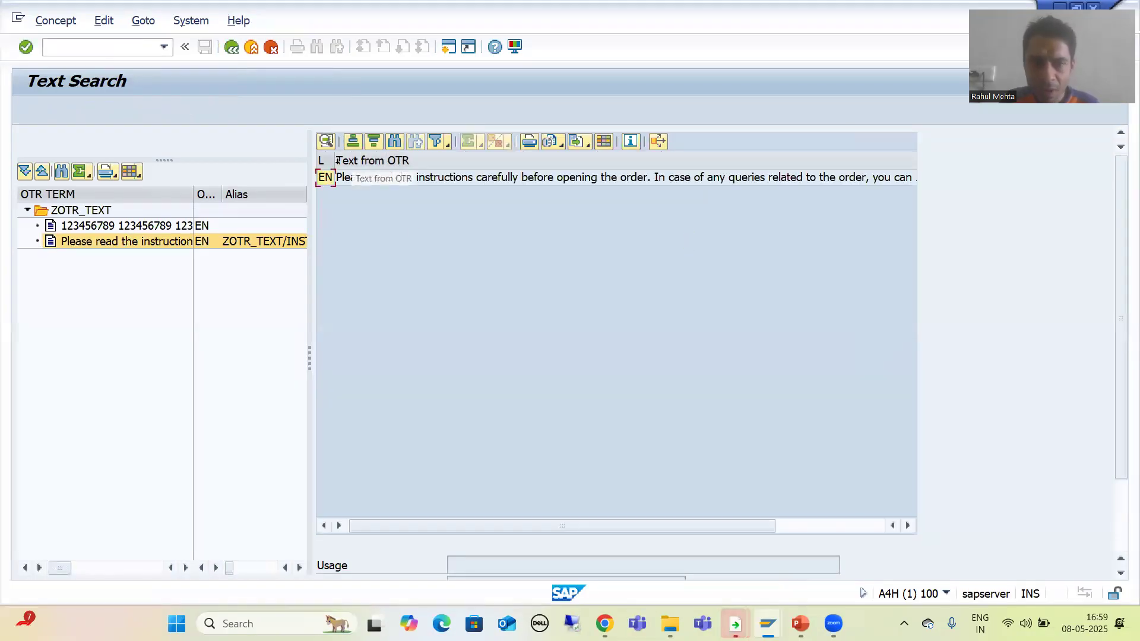
{"action": "left_click_drag", "start_coordinate": [336, 160], "coordinate": [363, 160]}
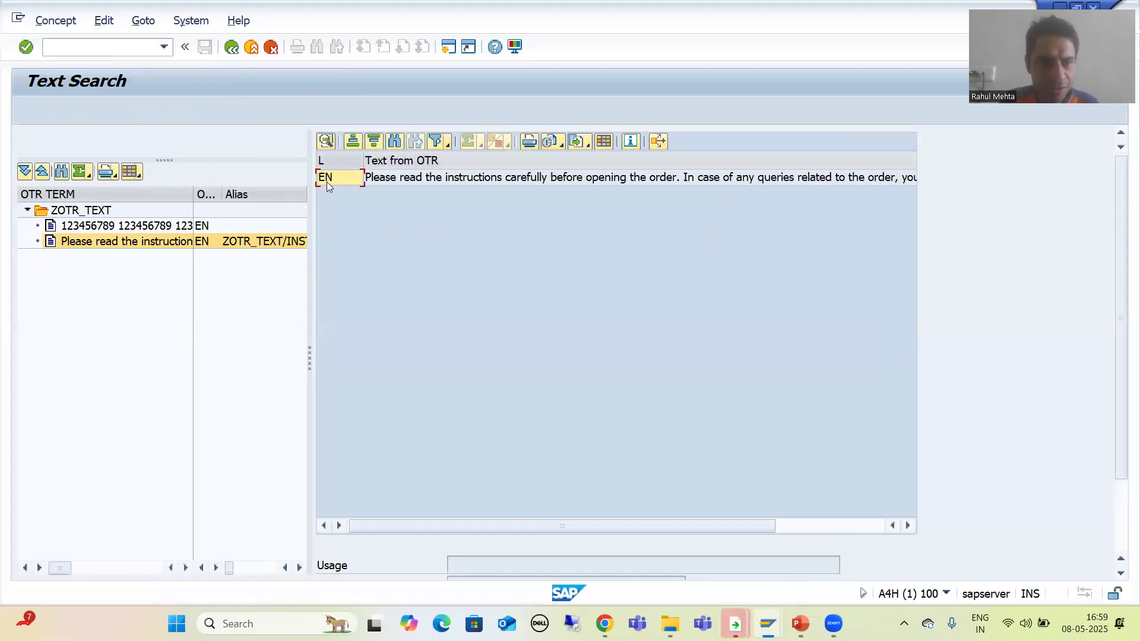
{"action": "left_click", "coordinate": [130, 225]}
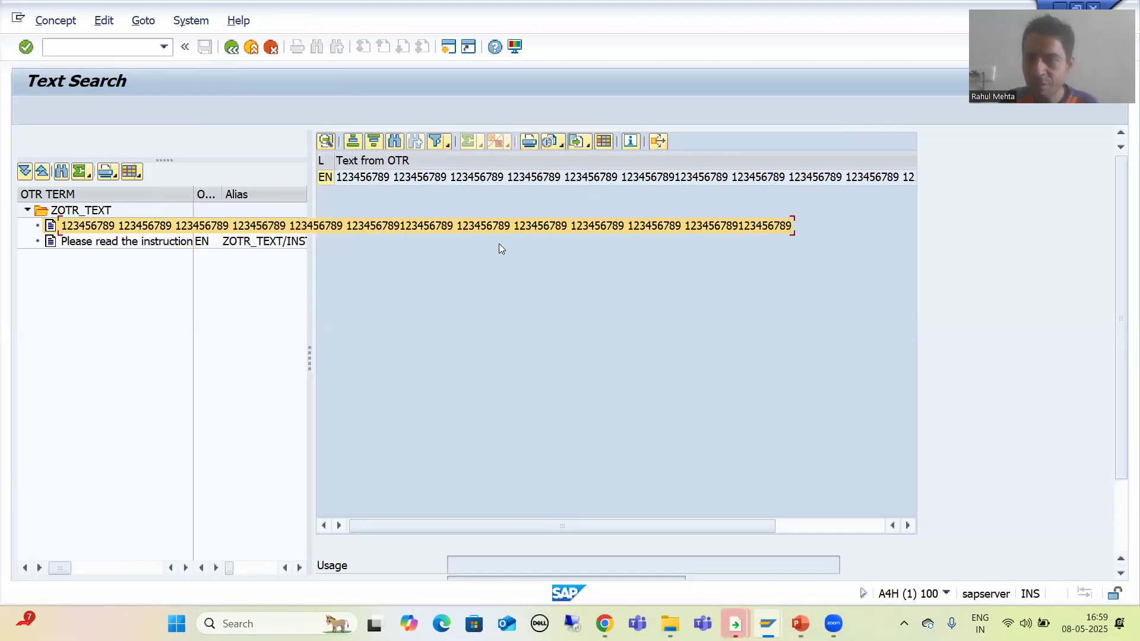
{"action": "scroll", "coordinate": [1123, 416], "scroll_direction": "down", "scroll_amount": 3}
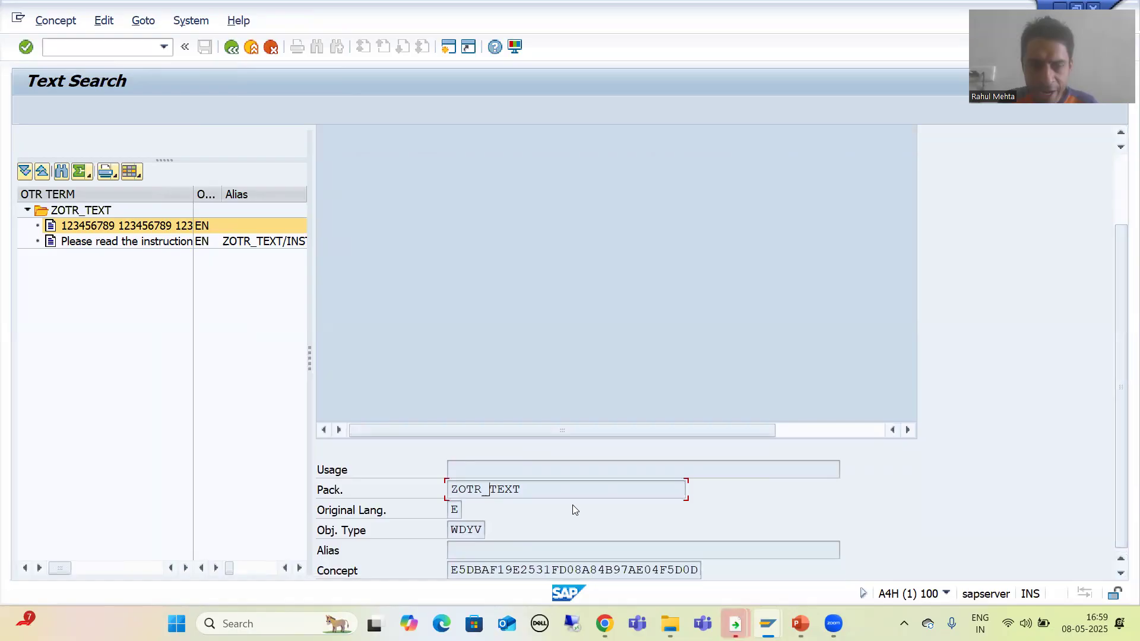
Open the Instructions text and review its creation details, package, alias and concept ID.
{"action": "double_click", "coordinate": [121, 247]}
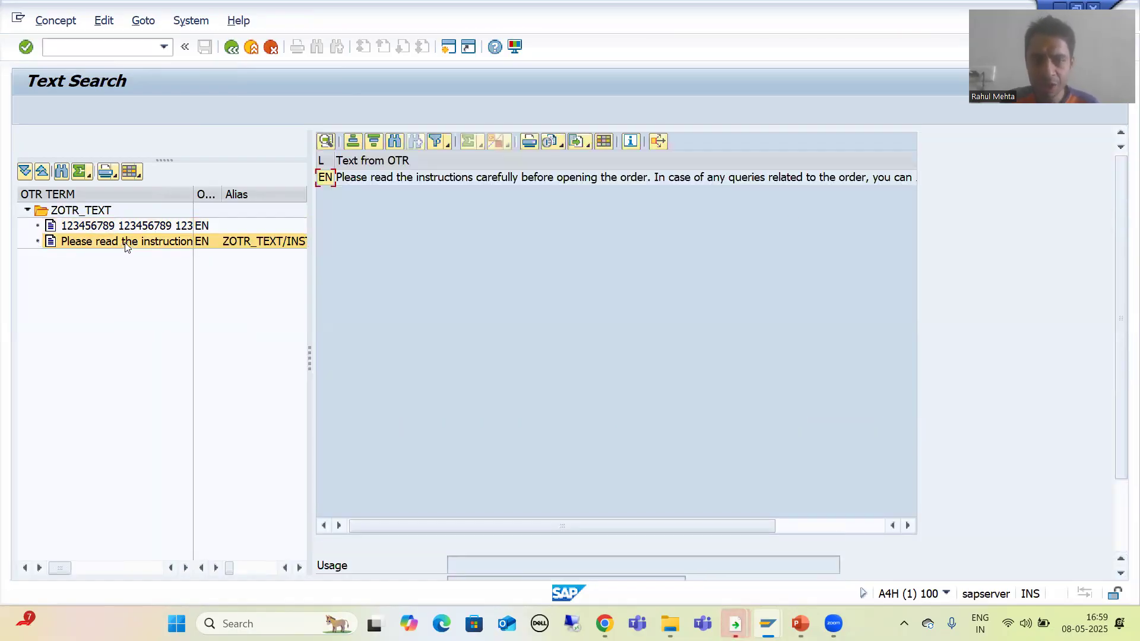
{"action": "scroll", "coordinate": [665, 277], "scroll_direction": "right", "scroll_amount": 5}
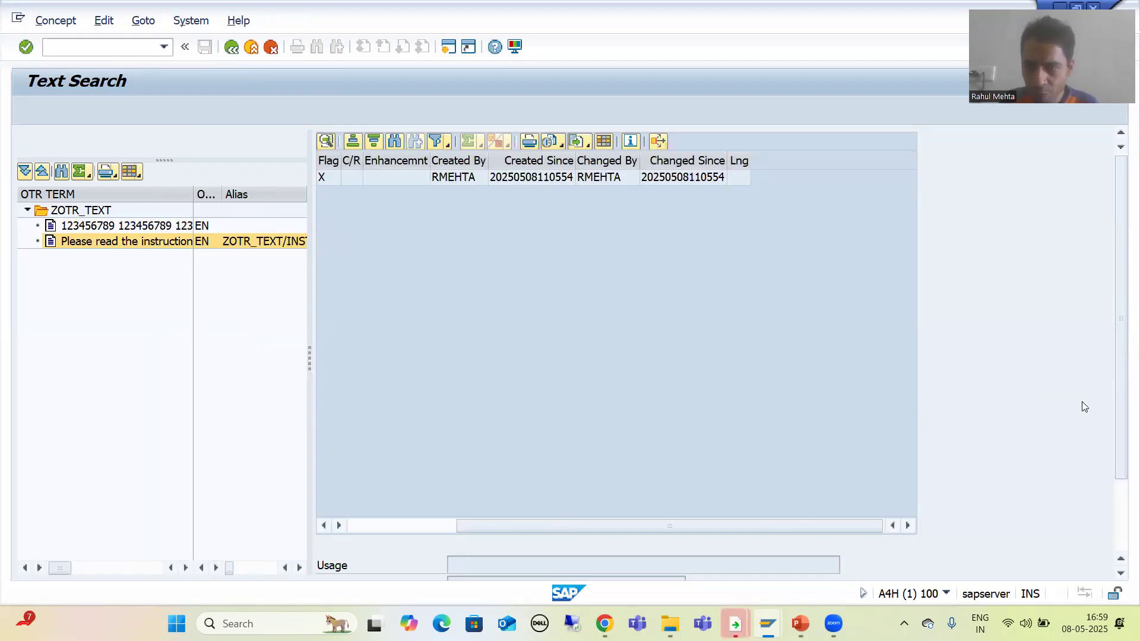
{"action": "left_click_drag", "start_coordinate": [1120, 419], "coordinate": [1123, 498]}
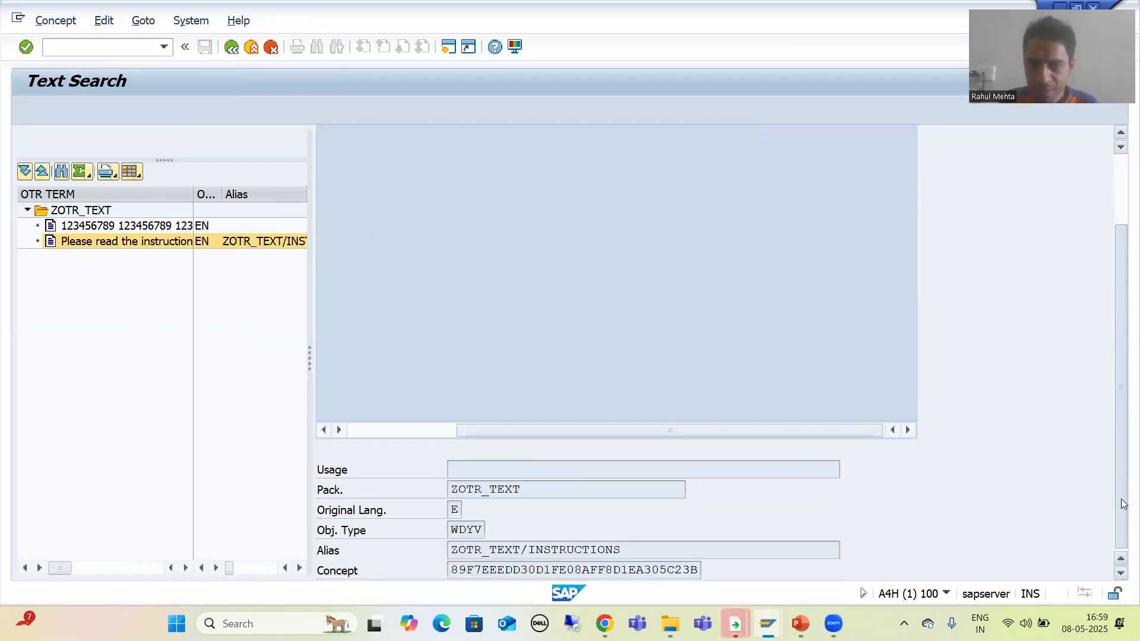
{"action": "left_click_drag", "start_coordinate": [631, 551], "coordinate": [449, 550]}
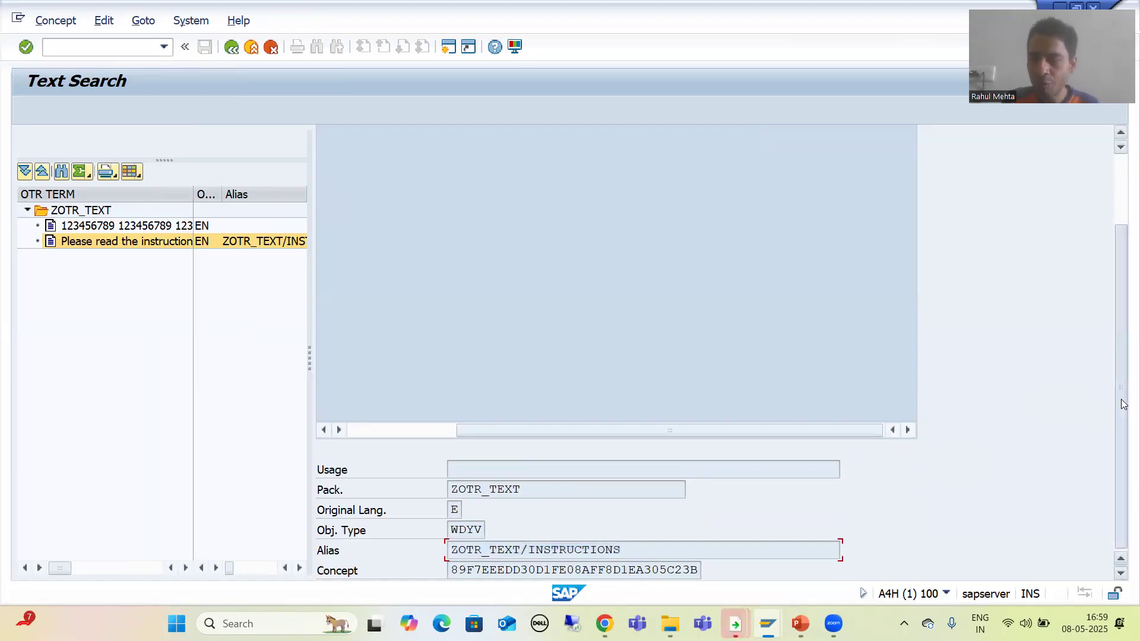
Widen the text panes and open the English Instructions text in the OTR concept editor.
{"action": "left_click_drag", "start_coordinate": [1115, 412], "coordinate": [1111, 272]}
{"action": "left_click_drag", "start_coordinate": [500, 528], "coordinate": [357, 525]}
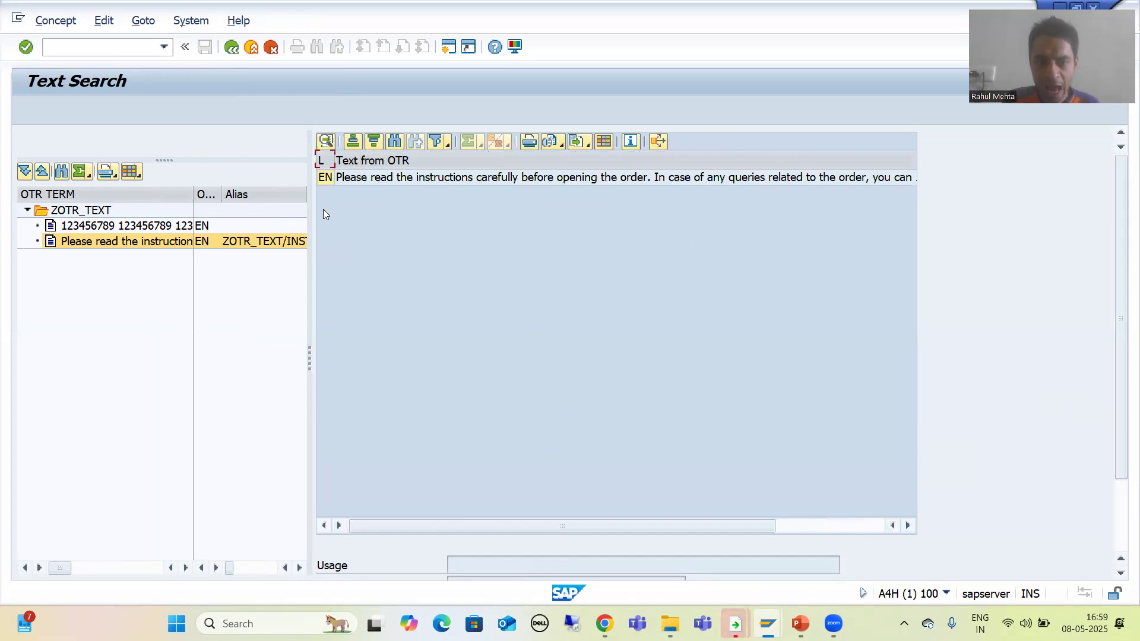
{"action": "double_click", "coordinate": [324, 177]}
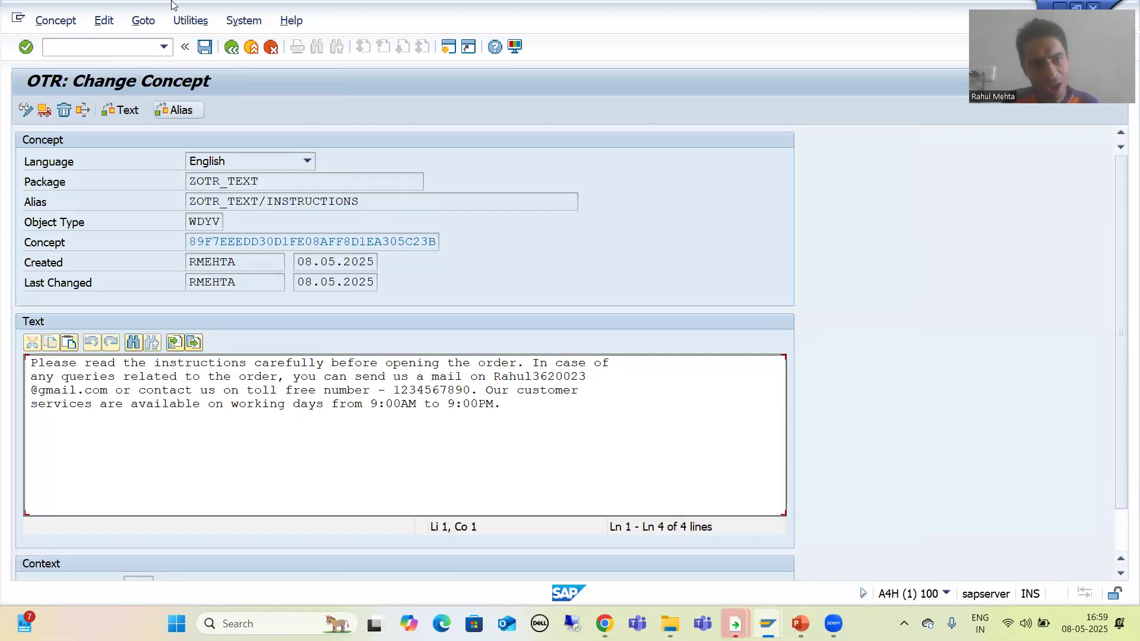
Start a translation of the Instructions concept from English into German.
{"action": "left_click", "coordinate": [137, 20]}
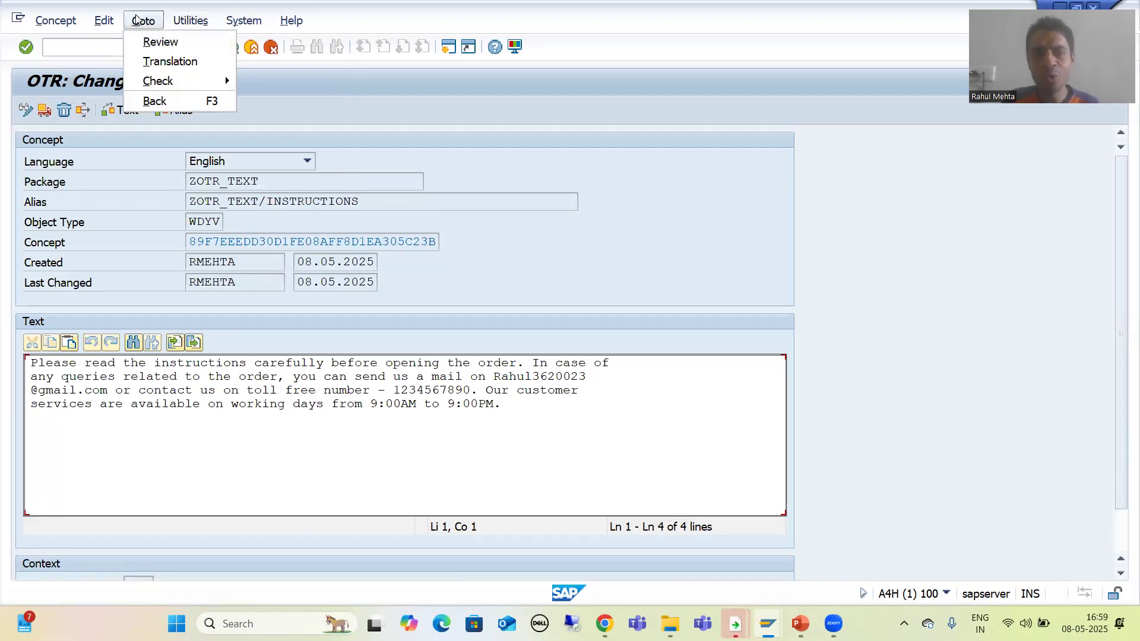
{"action": "left_click", "coordinate": [154, 62]}
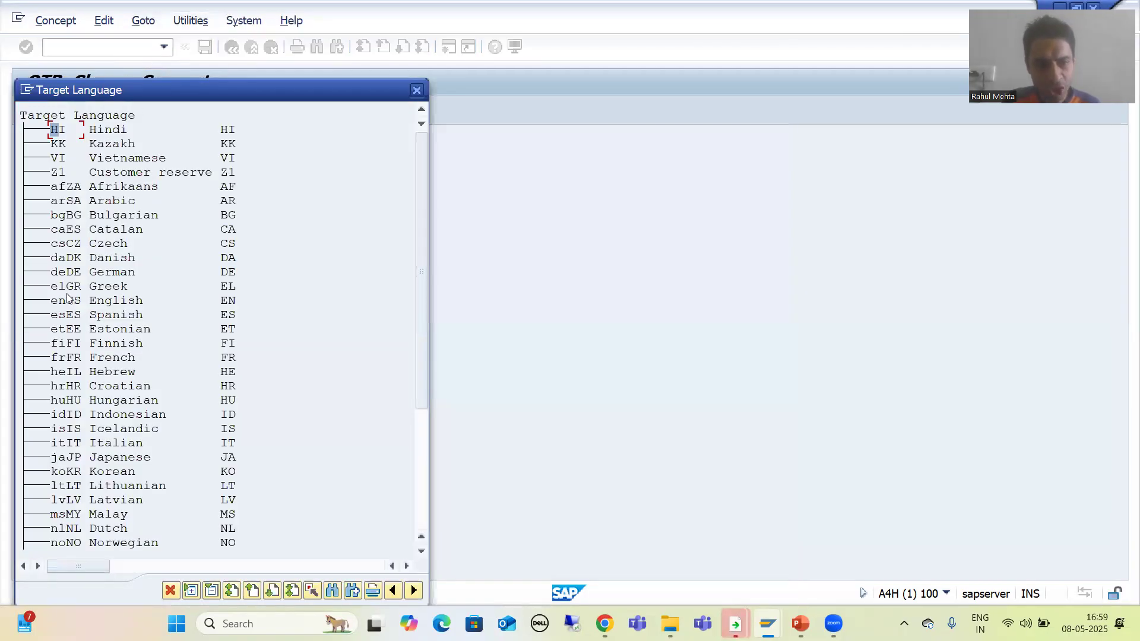
{"action": "double_click", "coordinate": [69, 272]}
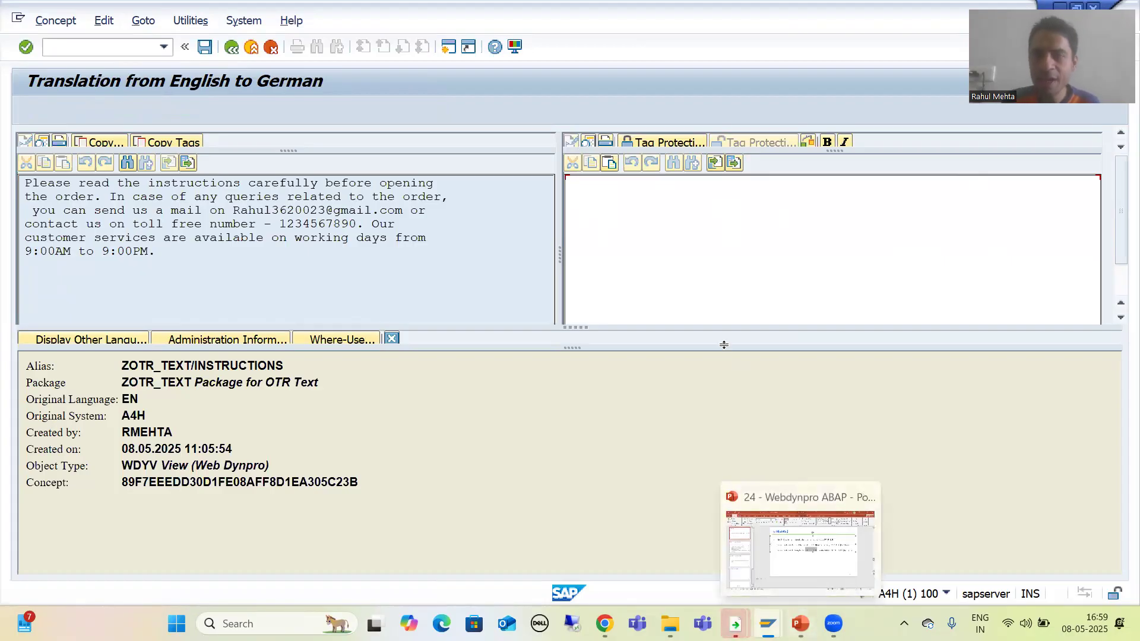
{"action": "left_click_drag", "start_coordinate": [828, 151], "coordinate": [829, 174]}
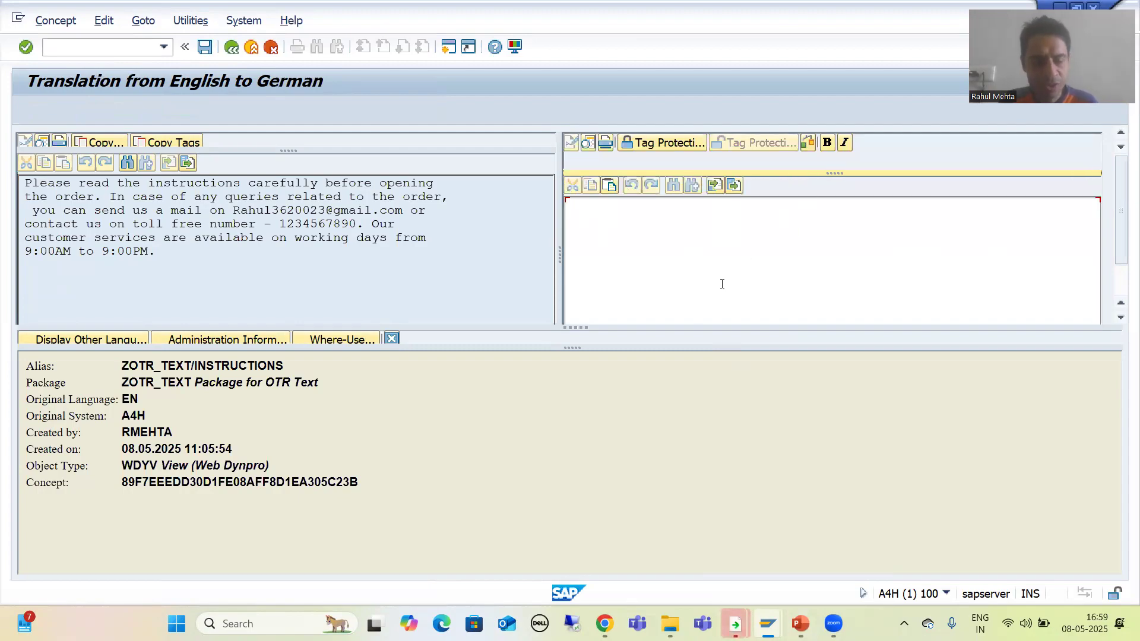
Switch to the desktop, open Long Text_German.txt and select its entire German text for copying.
{"action": "key", "text": "super+d"}
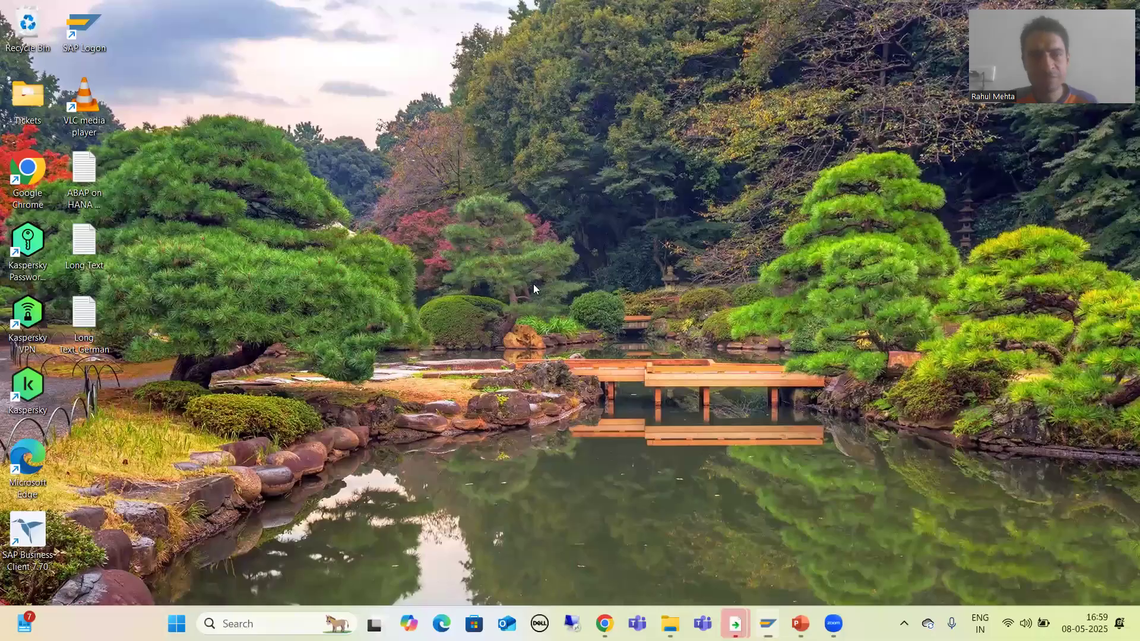
{"action": "double_click", "coordinate": [83, 323]}
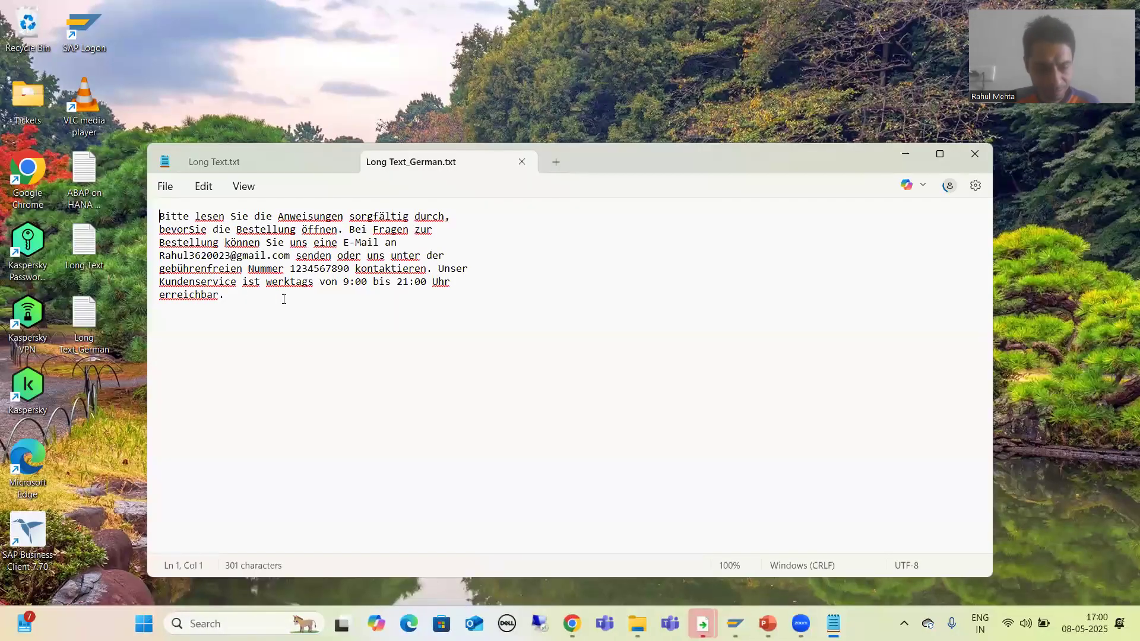
{"action": "key", "text": "ctrl+a"}
{"action": "key", "text": "ctrl+c"}
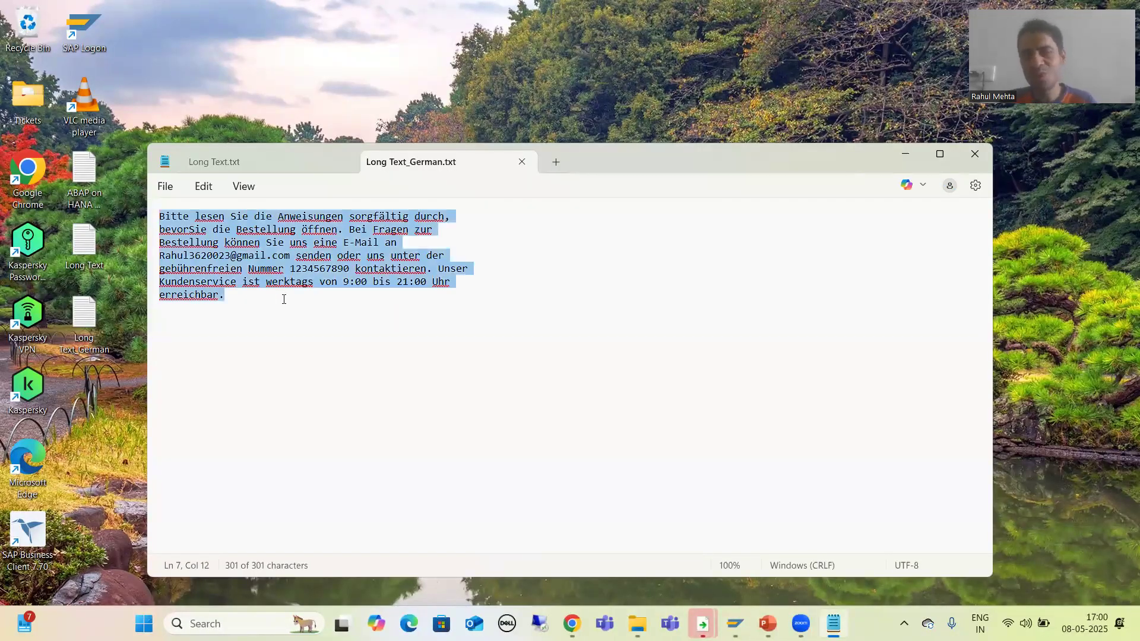
{"action": "mouse_move", "coordinate": [735, 624]}
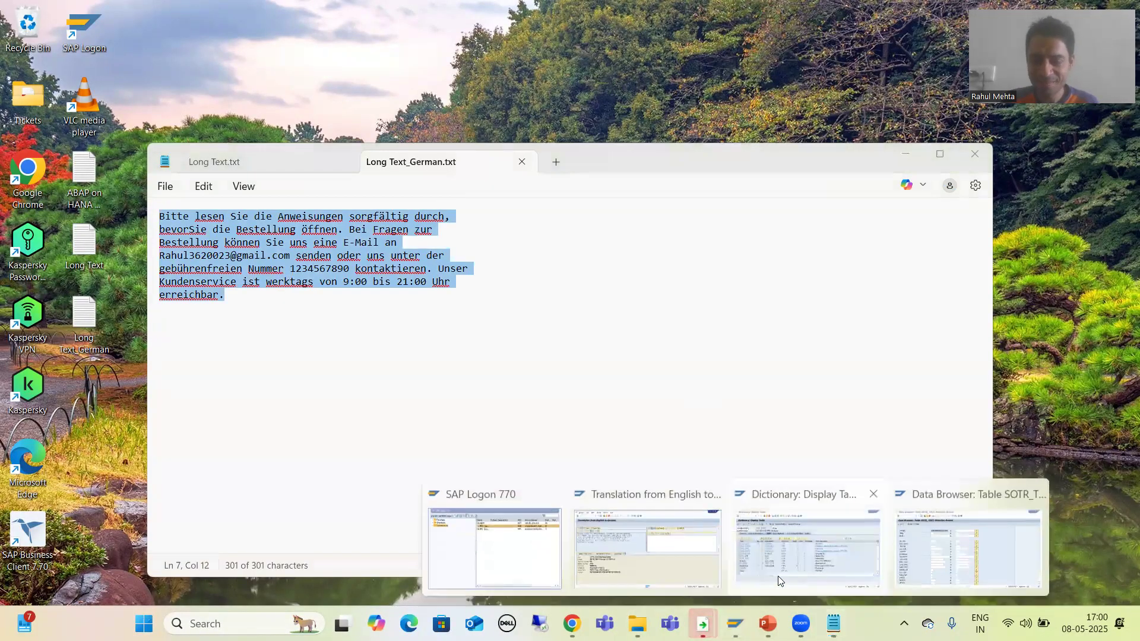
Paste the German text into the German translation editor and save the translation.
{"action": "left_click", "coordinate": [669, 538]}
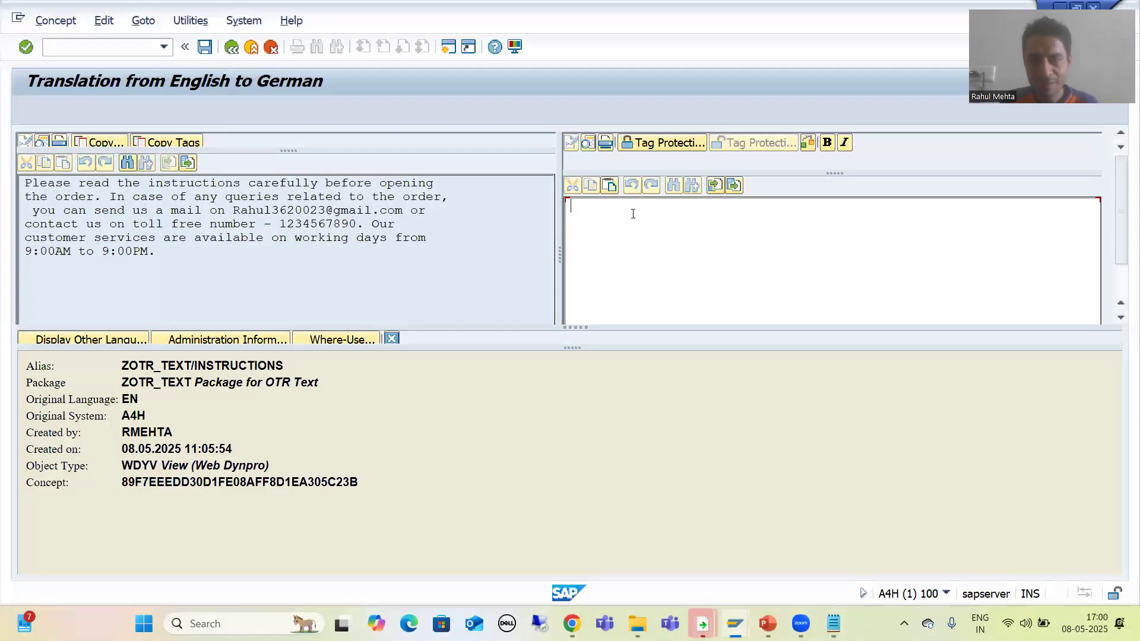
{"action": "key", "text": "ctrl+v"}
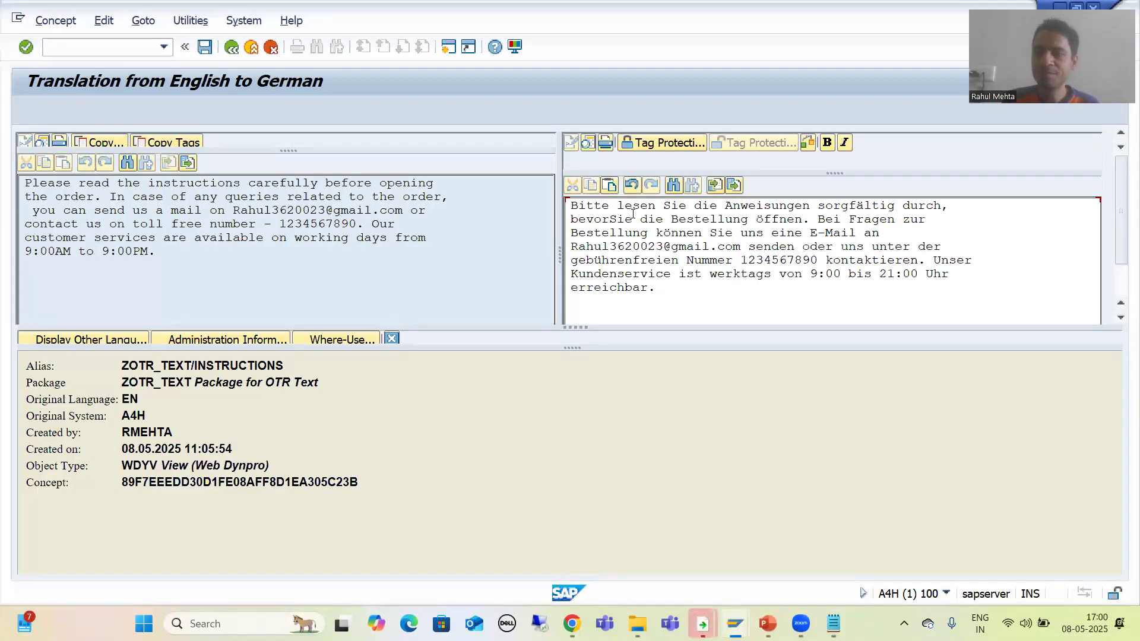
{"action": "left_click", "coordinate": [204, 47]}
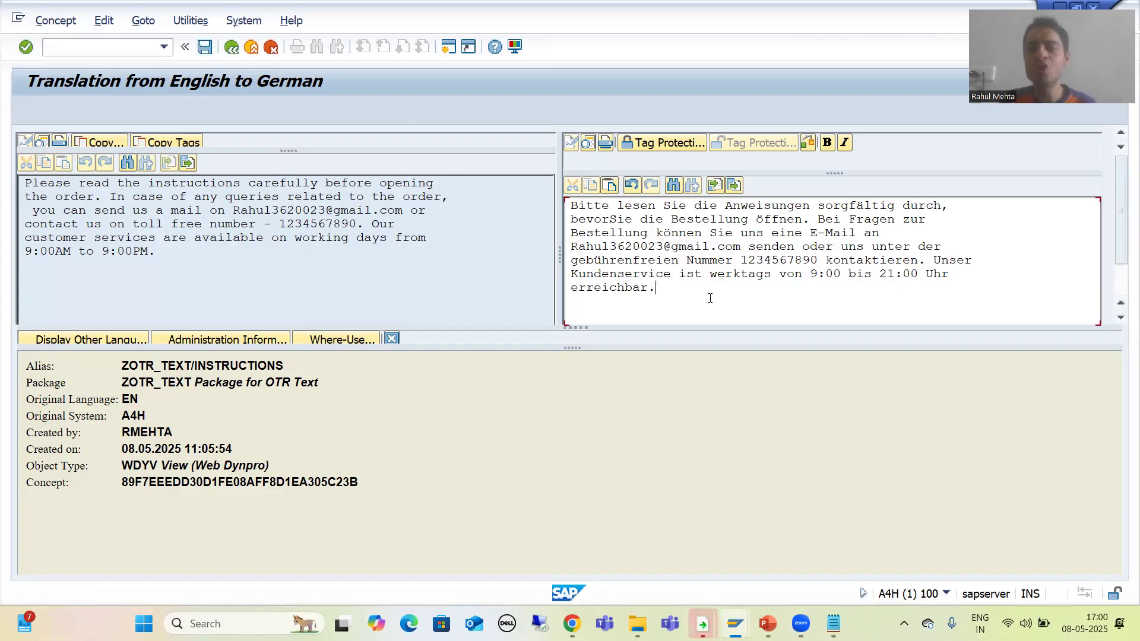
Go back to Text Search, rerun the search and open the Instructions text to compare its English and German versions.
{"action": "left_click", "coordinate": [231, 47]}
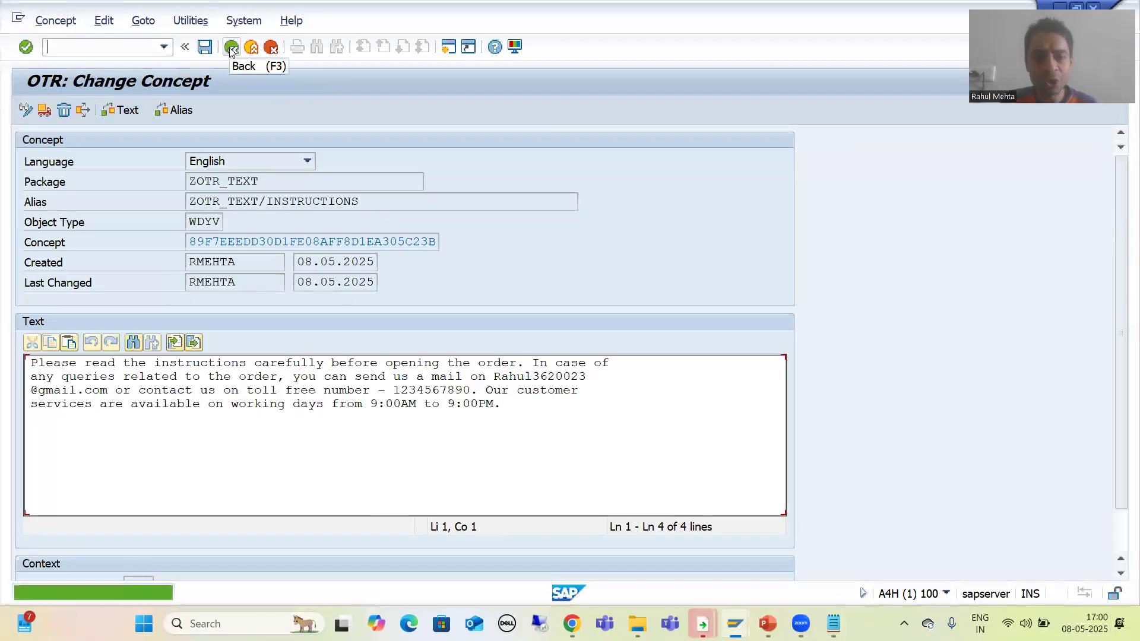
{"action": "left_click", "coordinate": [232, 47]}
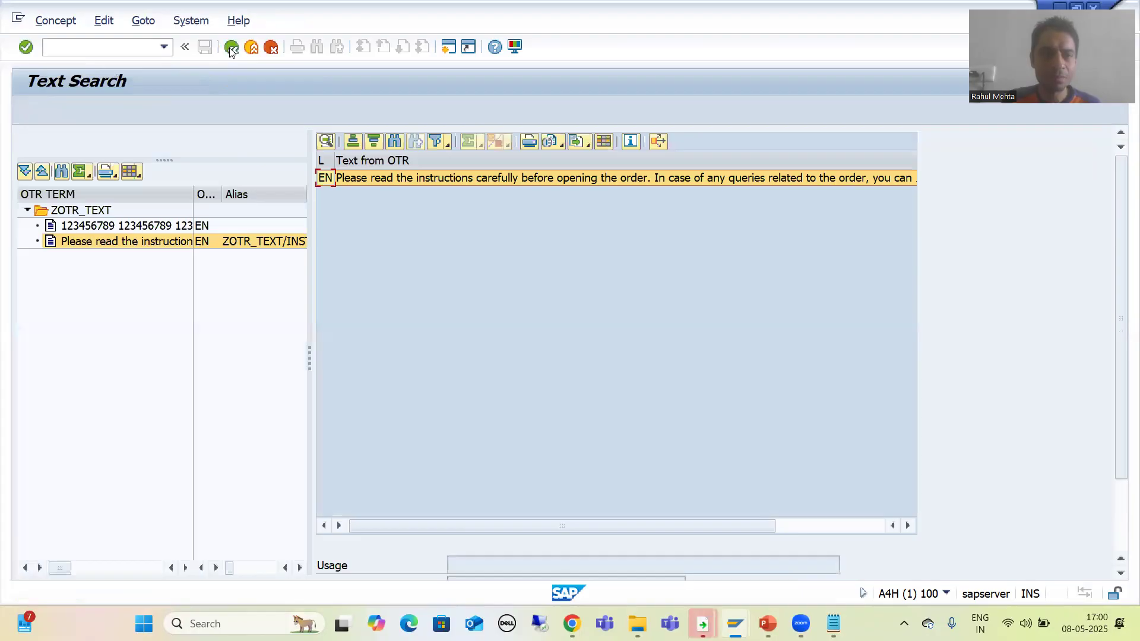
{"action": "left_click", "coordinate": [232, 48]}
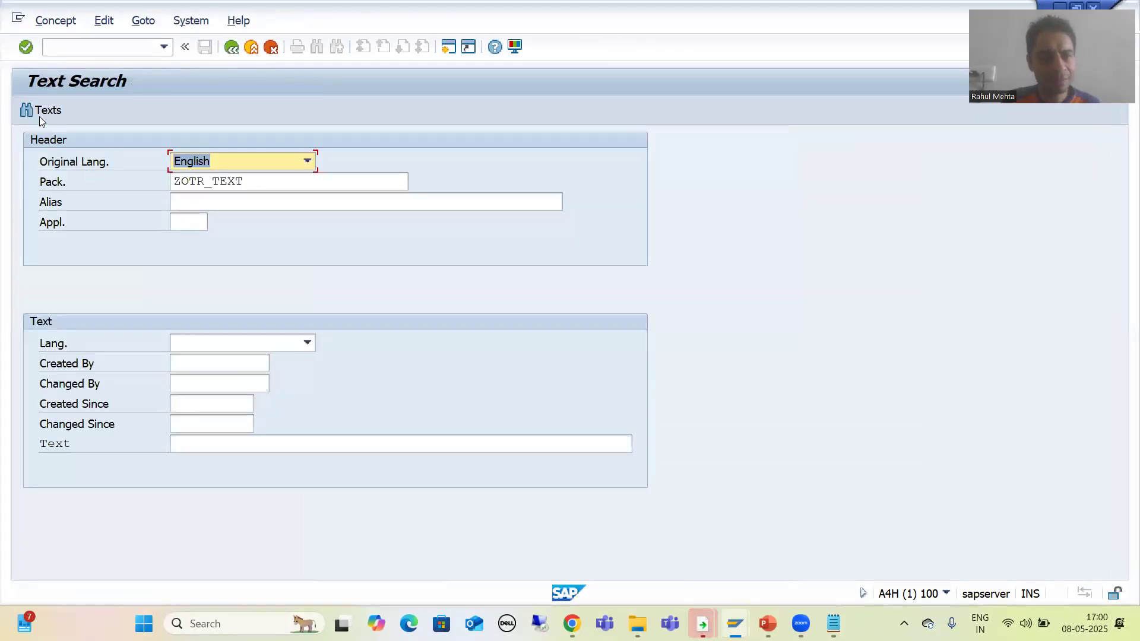
{"action": "left_click", "coordinate": [41, 111]}
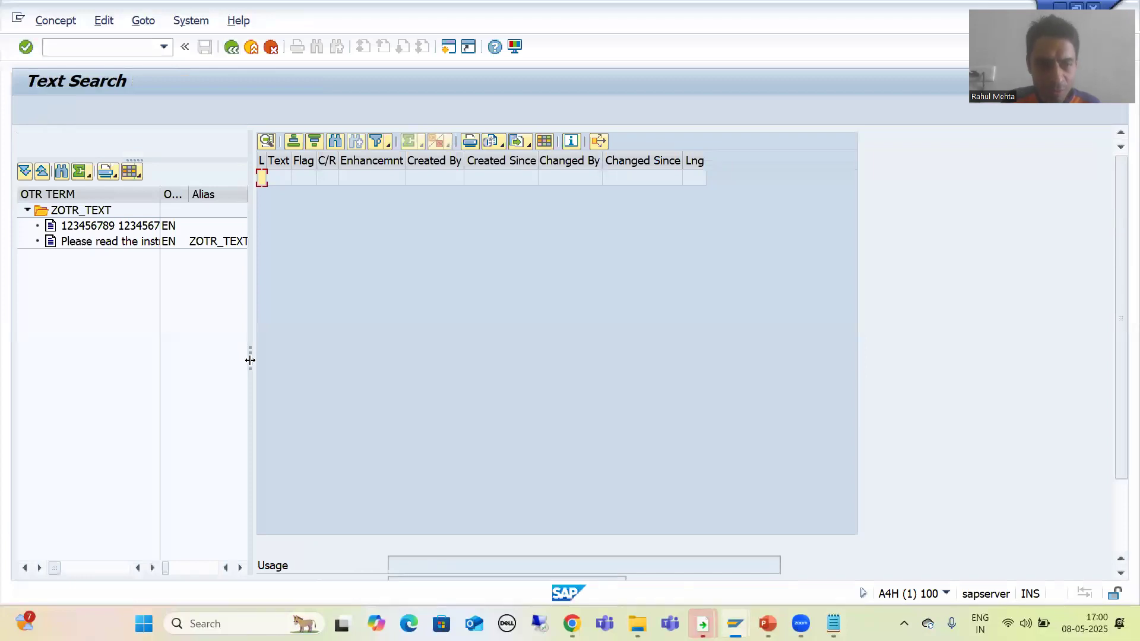
{"action": "left_click_drag", "start_coordinate": [250, 359], "coordinate": [276, 359]}
{"action": "left_click", "coordinate": [130, 244]}
{"action": "double_click", "coordinate": [129, 244]}
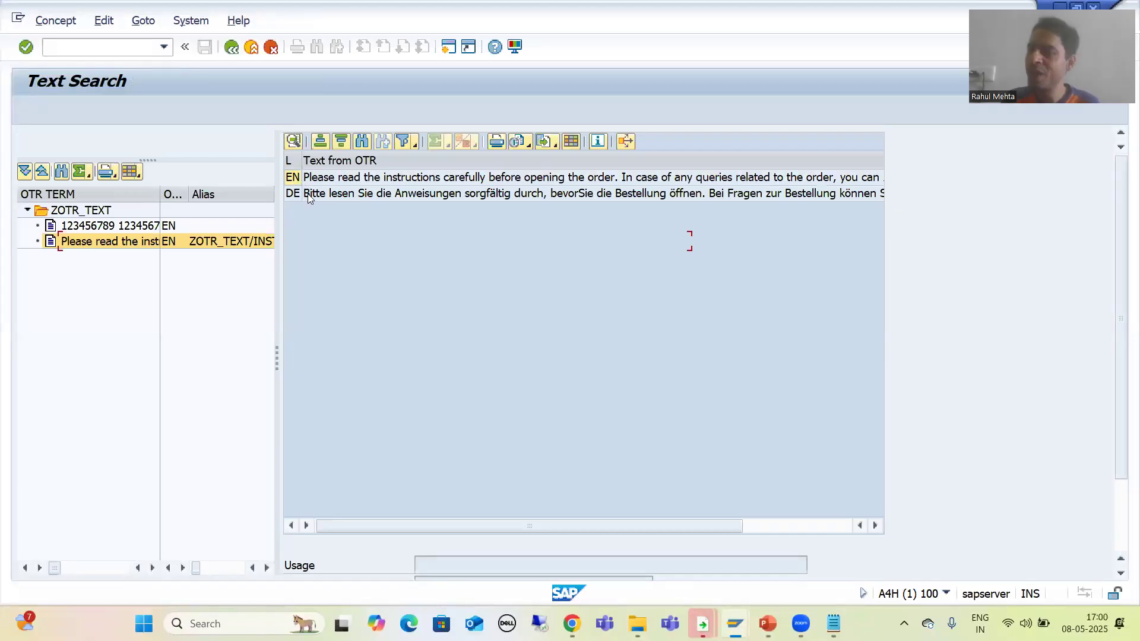
Display table SOTR_TEXTU entries in the data browser for the Instructions concept ID.
{"action": "left_click", "coordinate": [734, 622]}
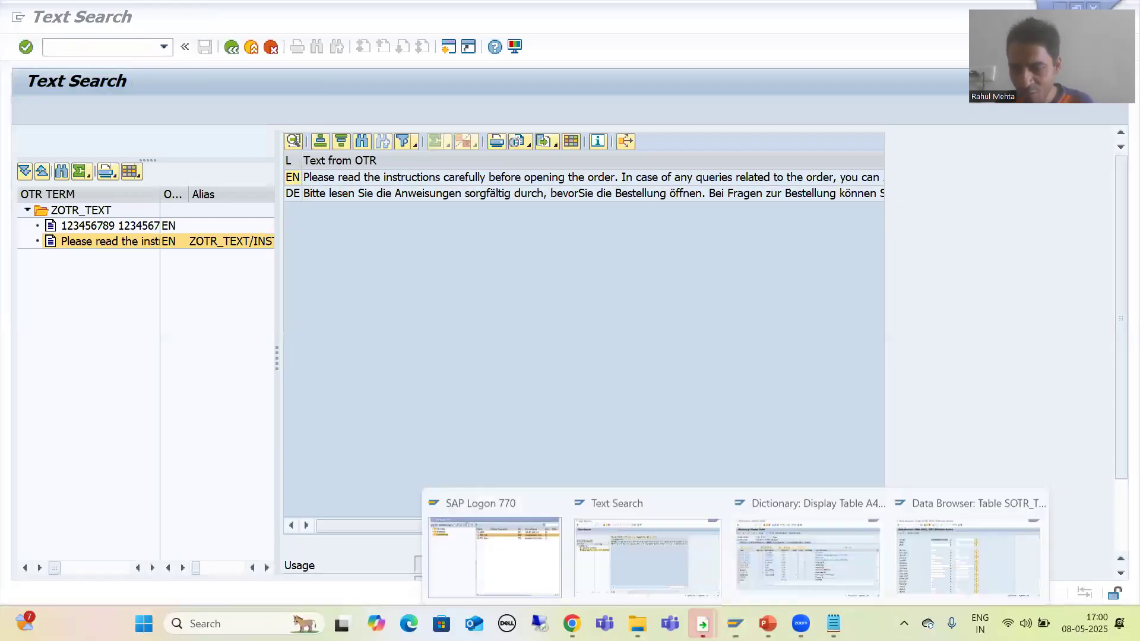
{"action": "left_click", "coordinate": [979, 540]}
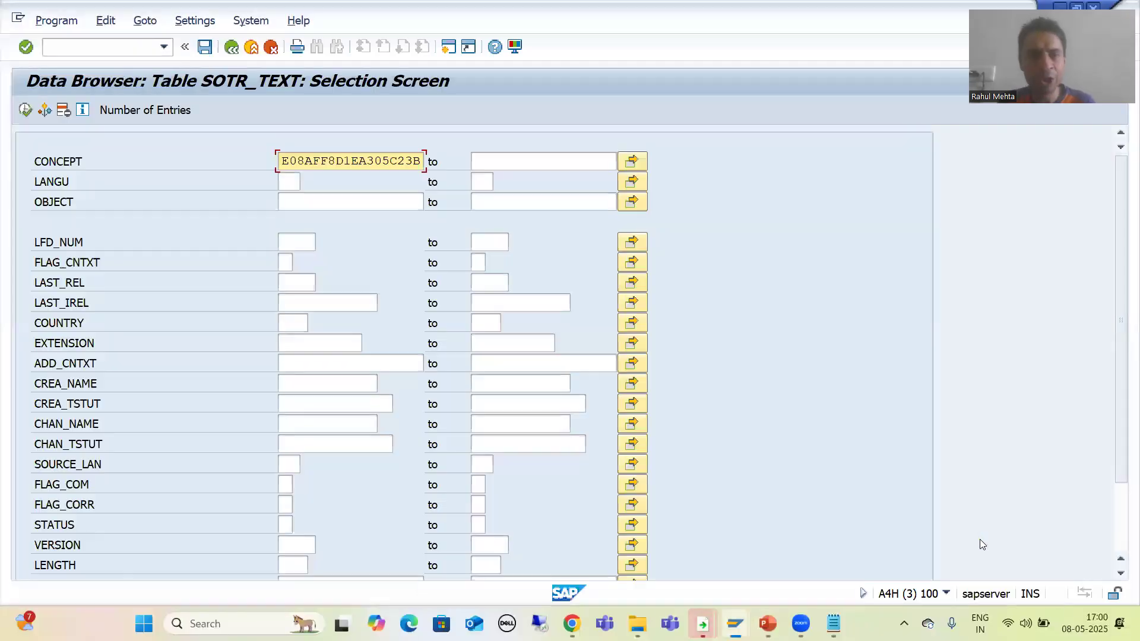
{"action": "left_click", "coordinate": [231, 47]}
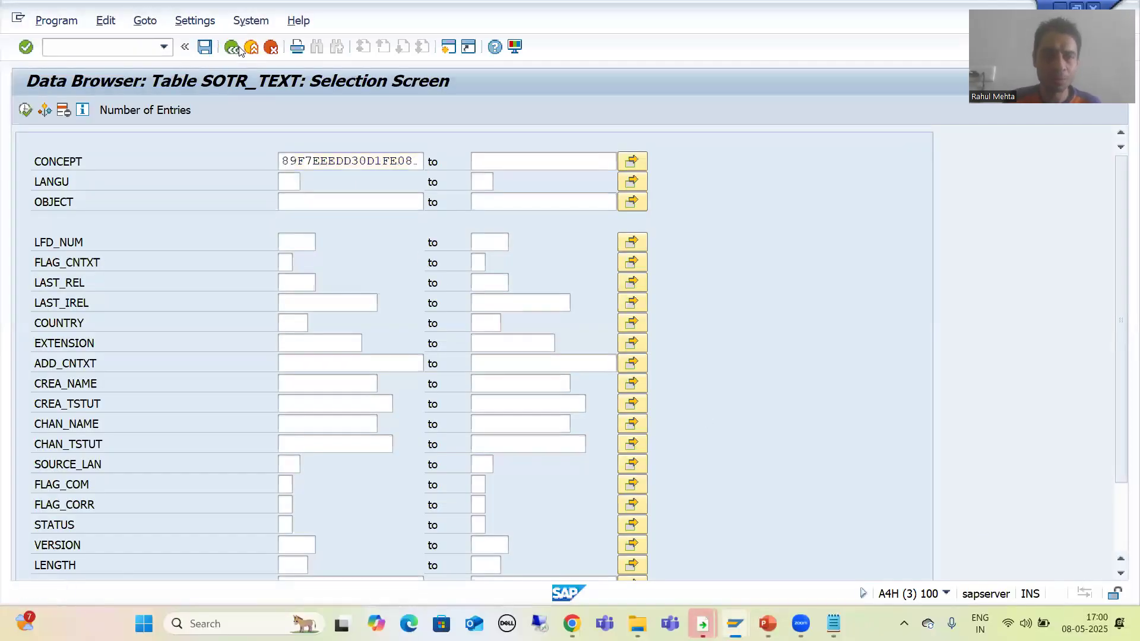
{"action": "left_click", "coordinate": [108, 110]}
{"action": "left_click", "coordinate": [409, 254]}
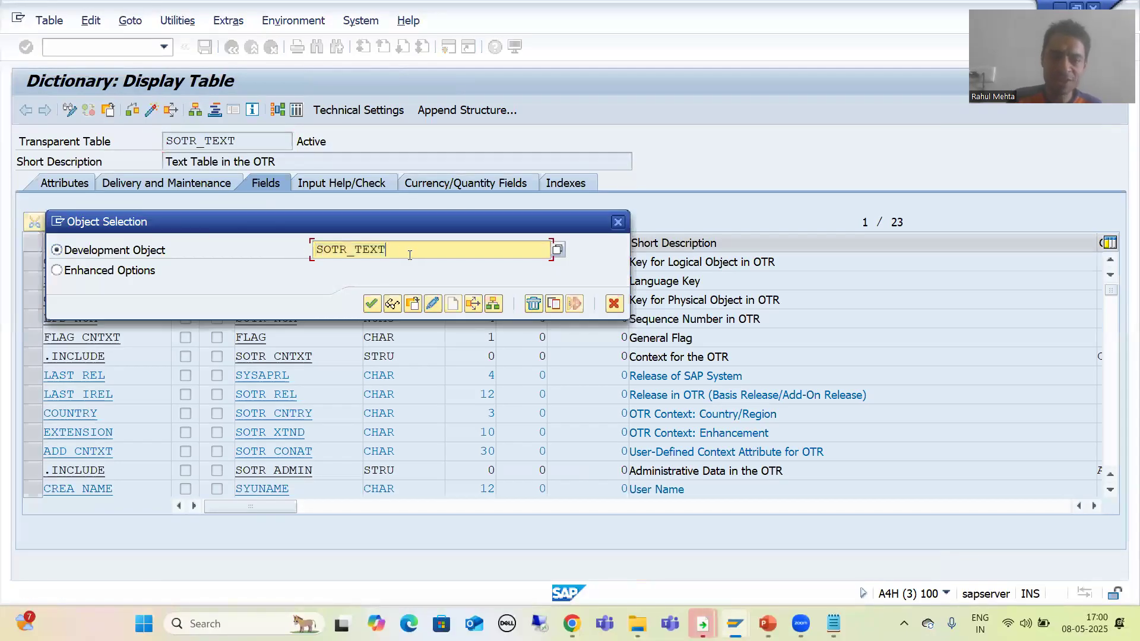
{"action": "type", "text": "U"}
{"action": "key", "text": "Return"}
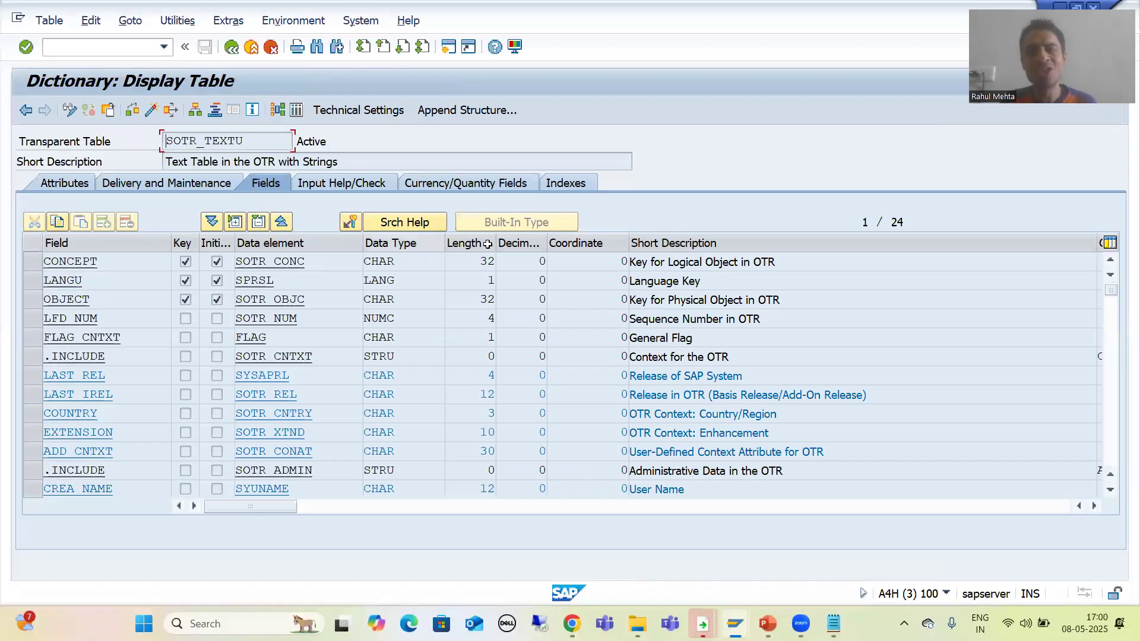
{"action": "left_click", "coordinate": [296, 109]}
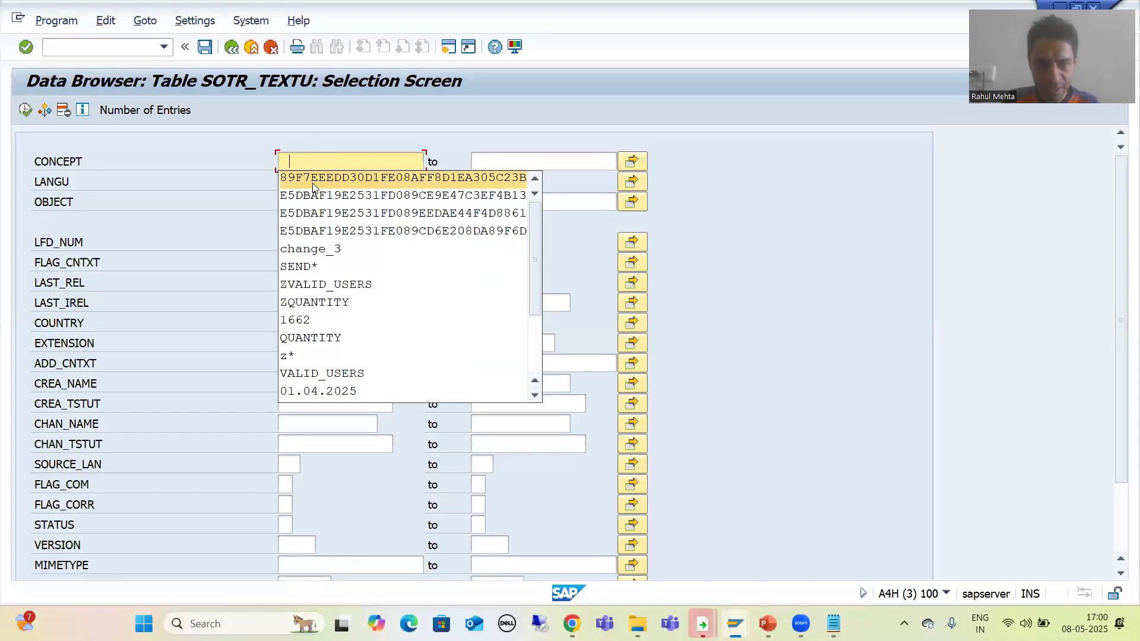
{"action": "left_click", "coordinate": [315, 188]}
{"action": "key", "text": "F8"}
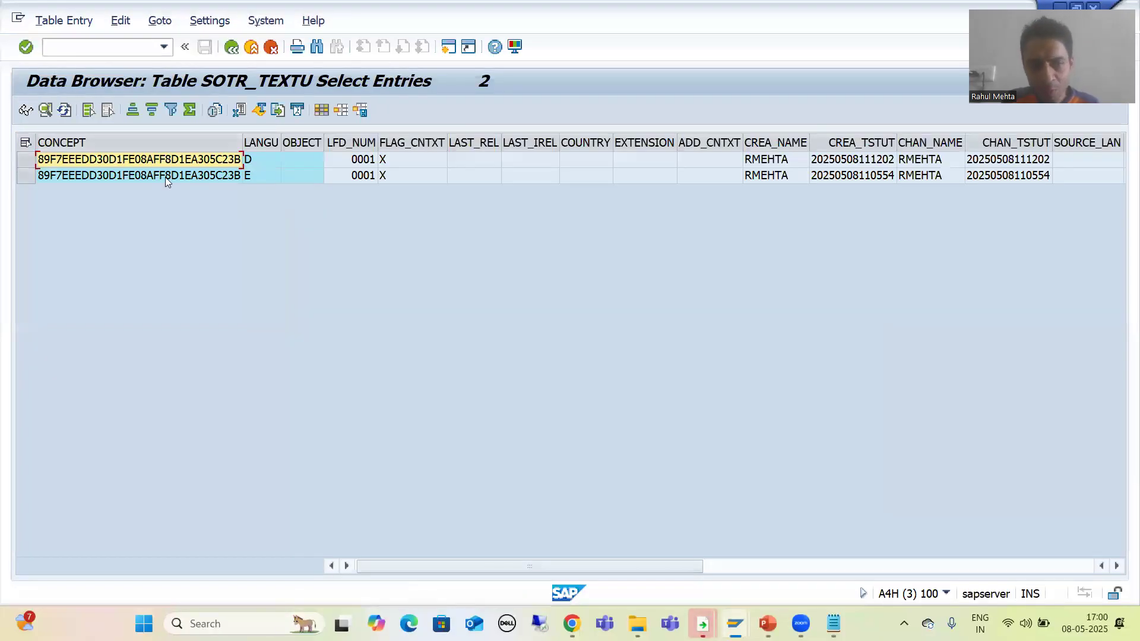
Select both SOTR_TEXTU rows and scroll across their columns to the stored texts.
{"action": "left_click", "coordinate": [26, 176]}
{"action": "left_click", "coordinate": [25, 160], "text": "ctrl"}
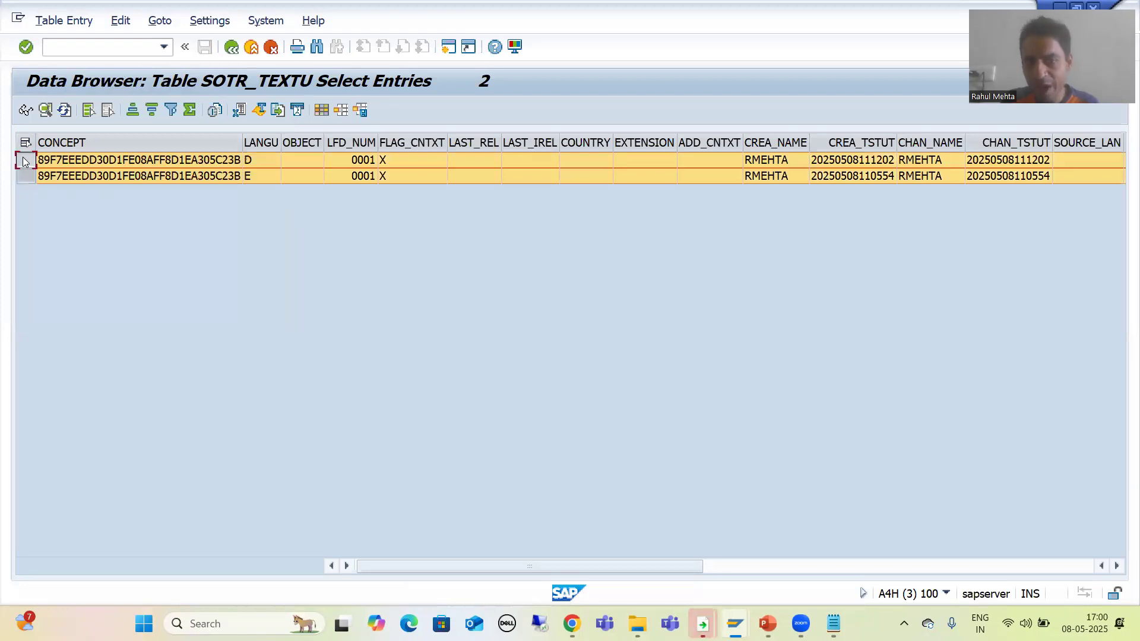
{"action": "left_click", "coordinate": [1118, 566]}
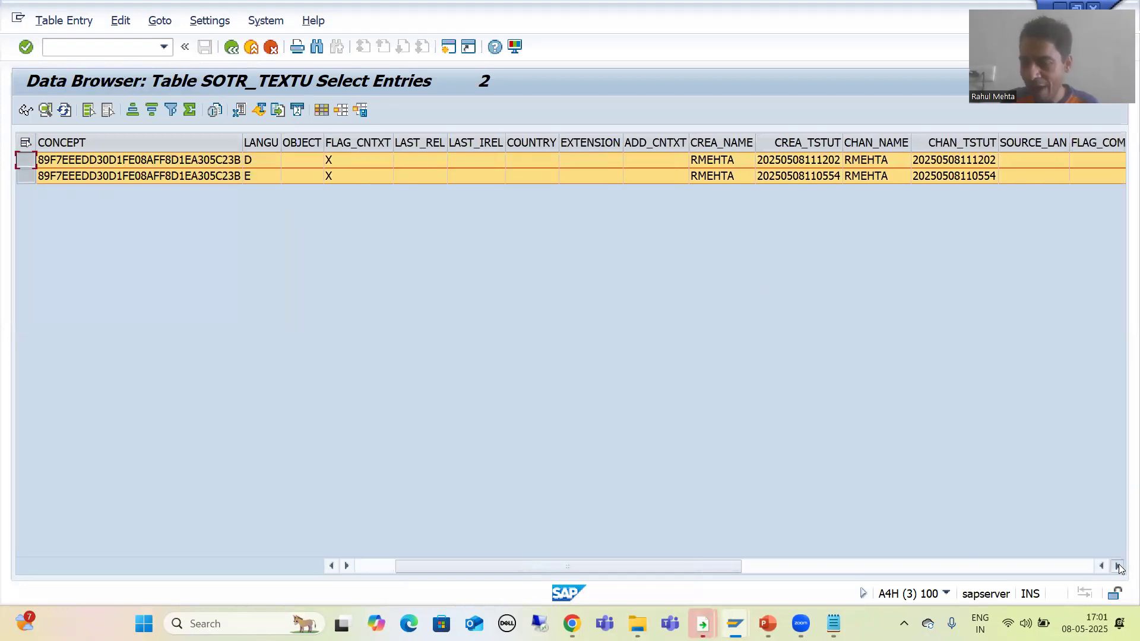
{"action": "left_click", "coordinate": [1117, 566]}
{"action": "left_click", "coordinate": [1117, 565]}
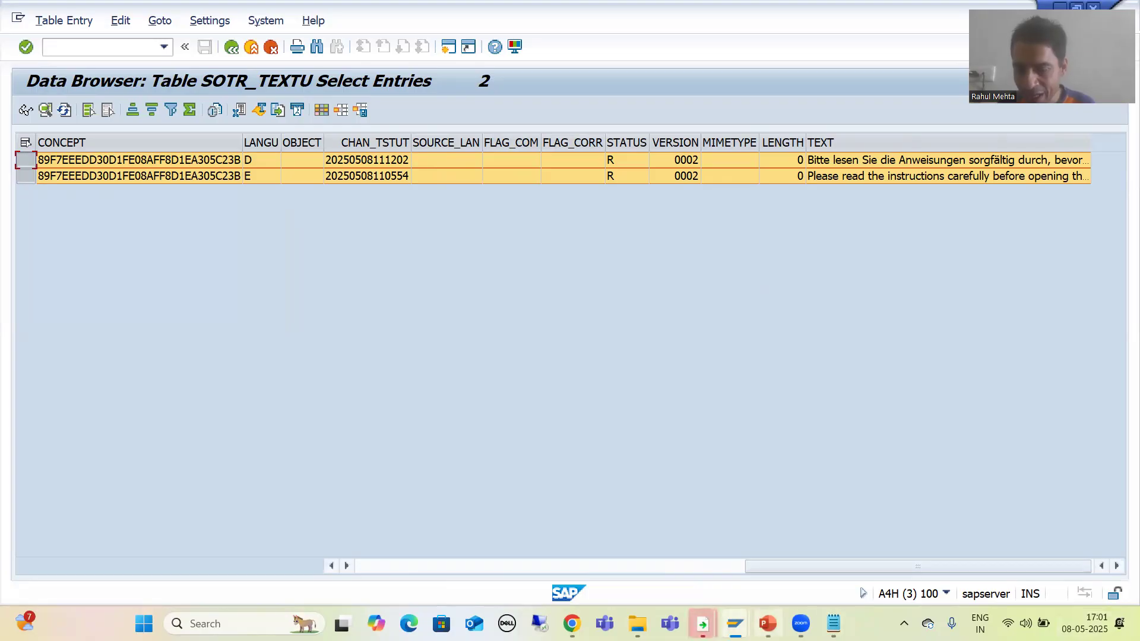
Switch to the PowerPoint presentation showing the slide on OTR tables.
{"action": "left_click", "coordinate": [768, 623]}
{"action": "left_click", "coordinate": [674, 433]}
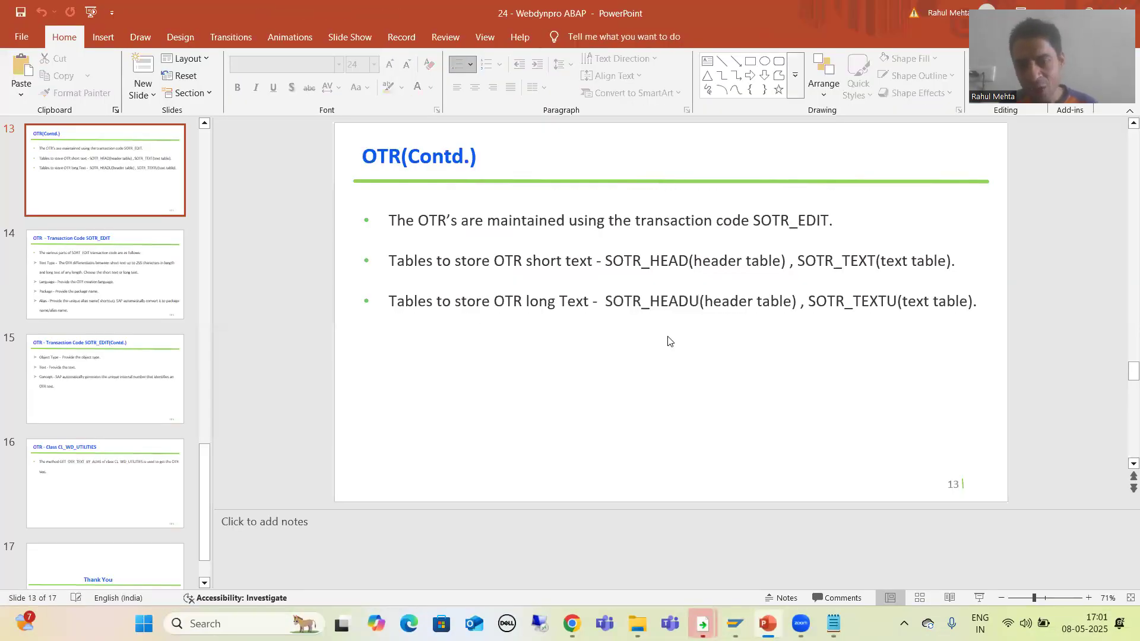